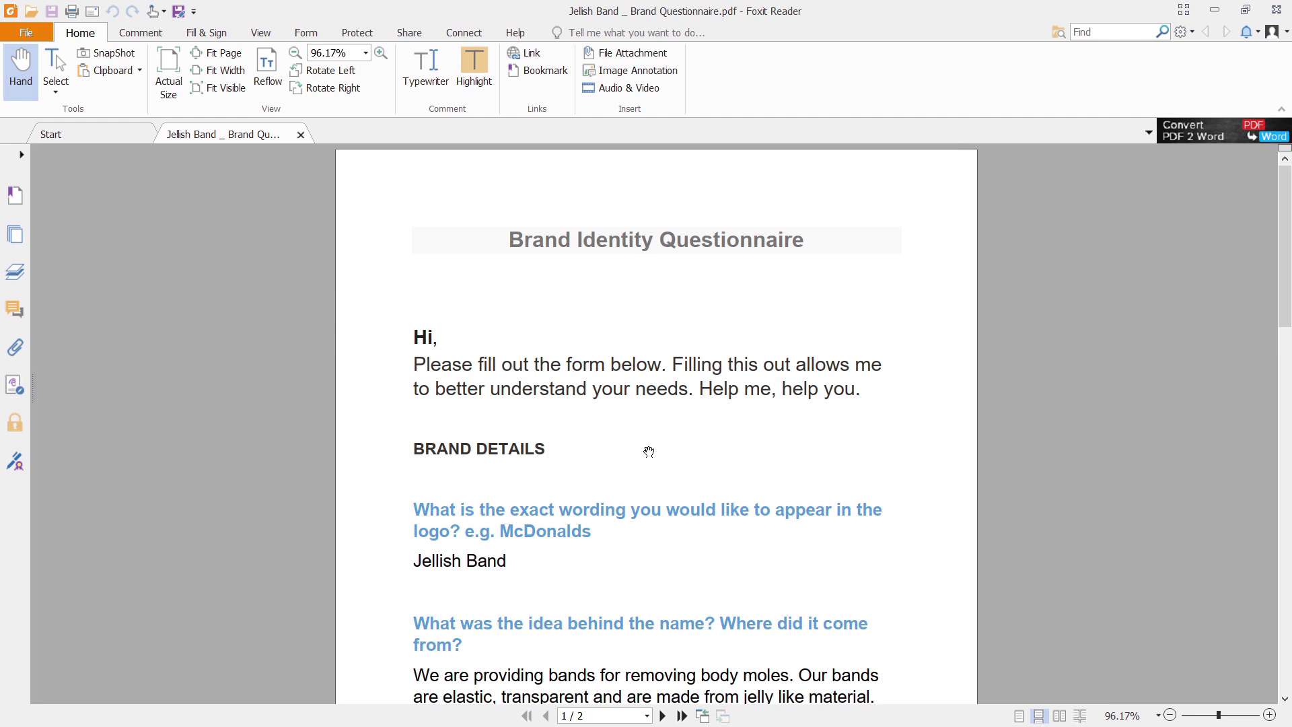
- Scroll the Jellish Band questionnaire PDF from page 1 to the final answer on page 2
{"action": "scroll", "coordinate": [649, 451], "scroll_direction": "down", "scroll_amount": 3}
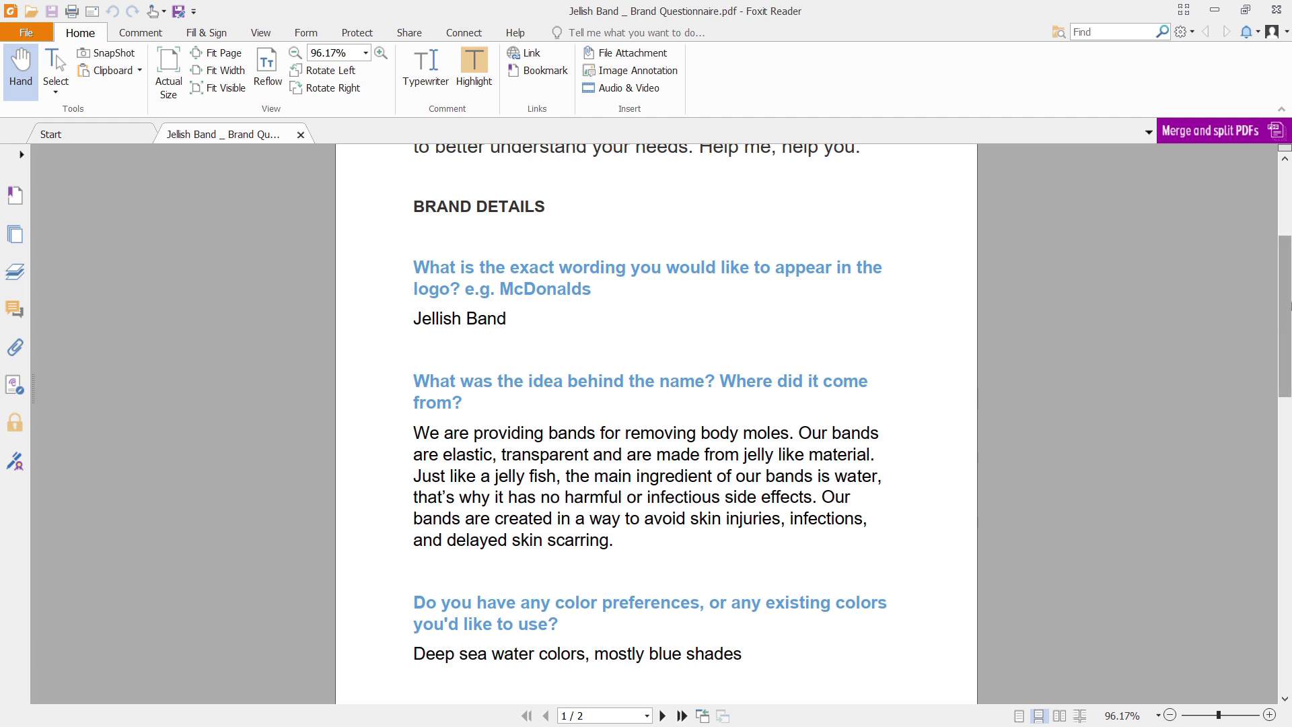
{"action": "left_click_drag", "start_coordinate": [1286, 296], "coordinate": [1288, 568]}
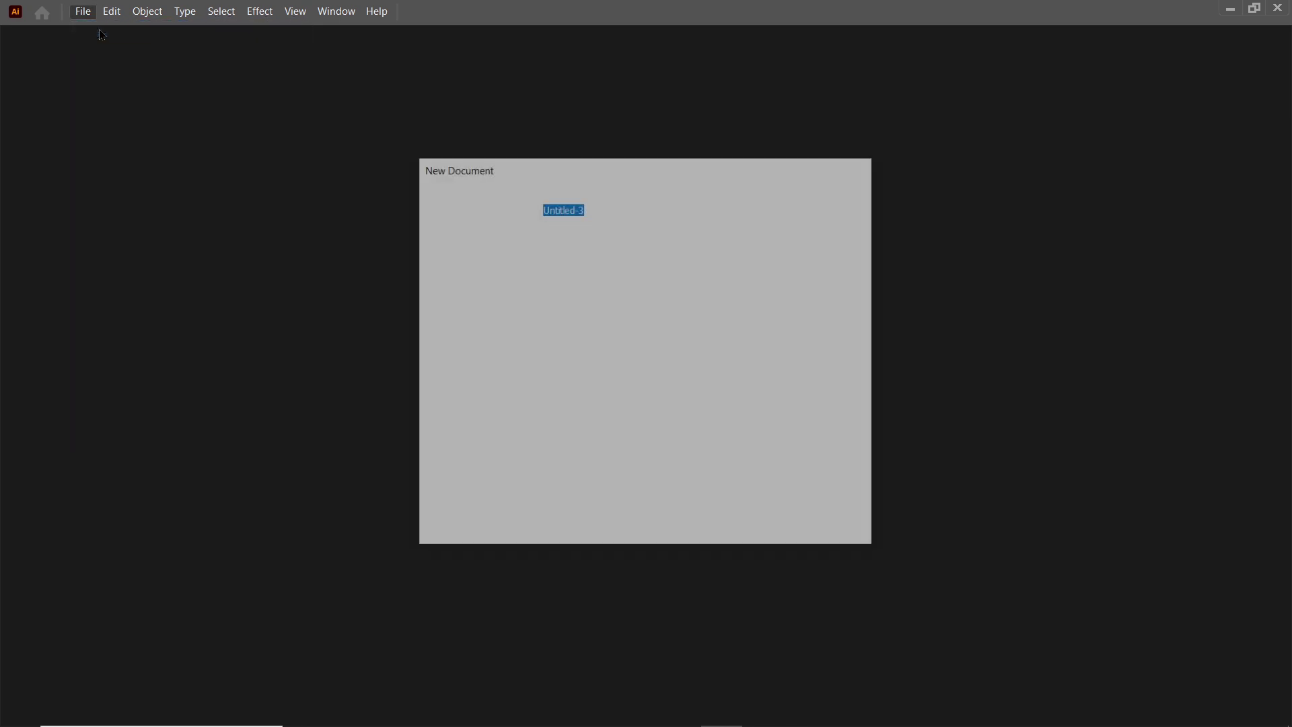
- In New Document, choose Pixels as the units and enter width 1920 and height 1080
{"action": "left_click", "coordinate": [811, 343]}
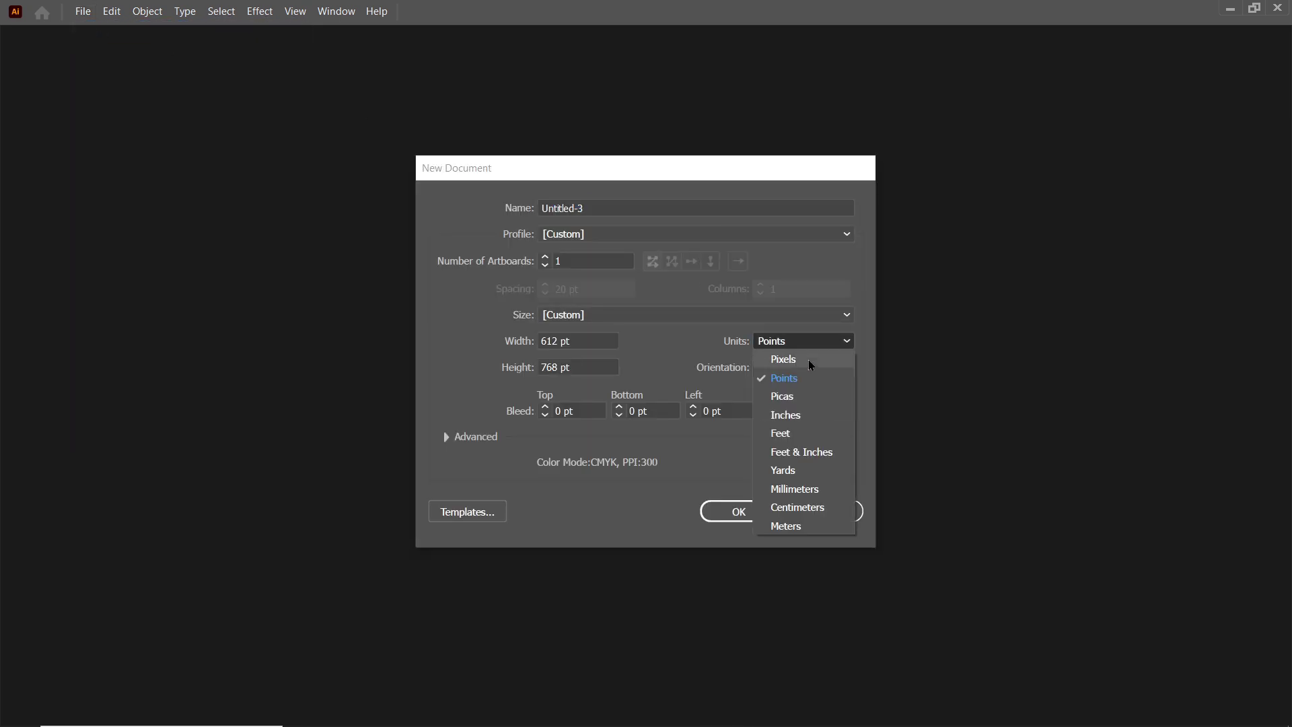
{"action": "left_click", "coordinate": [810, 360]}
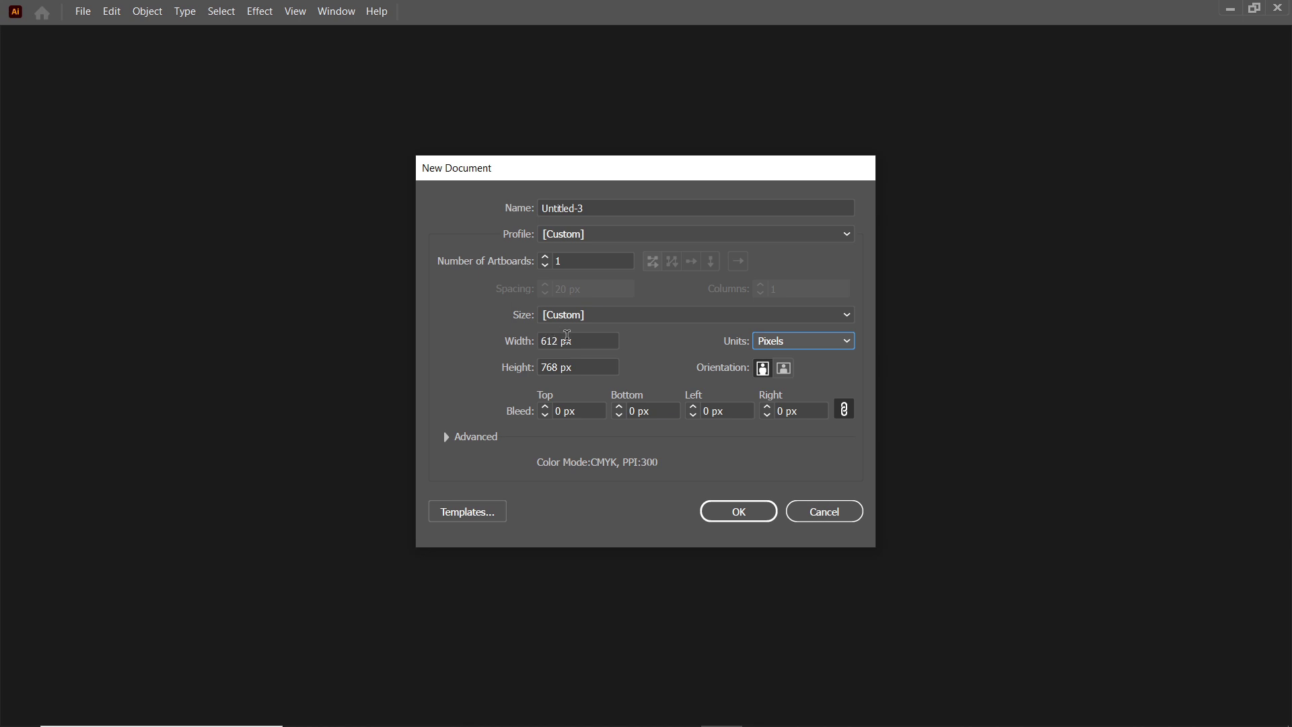
{"action": "left_click", "coordinate": [567, 339]}
{"action": "type", "text": "1920"}
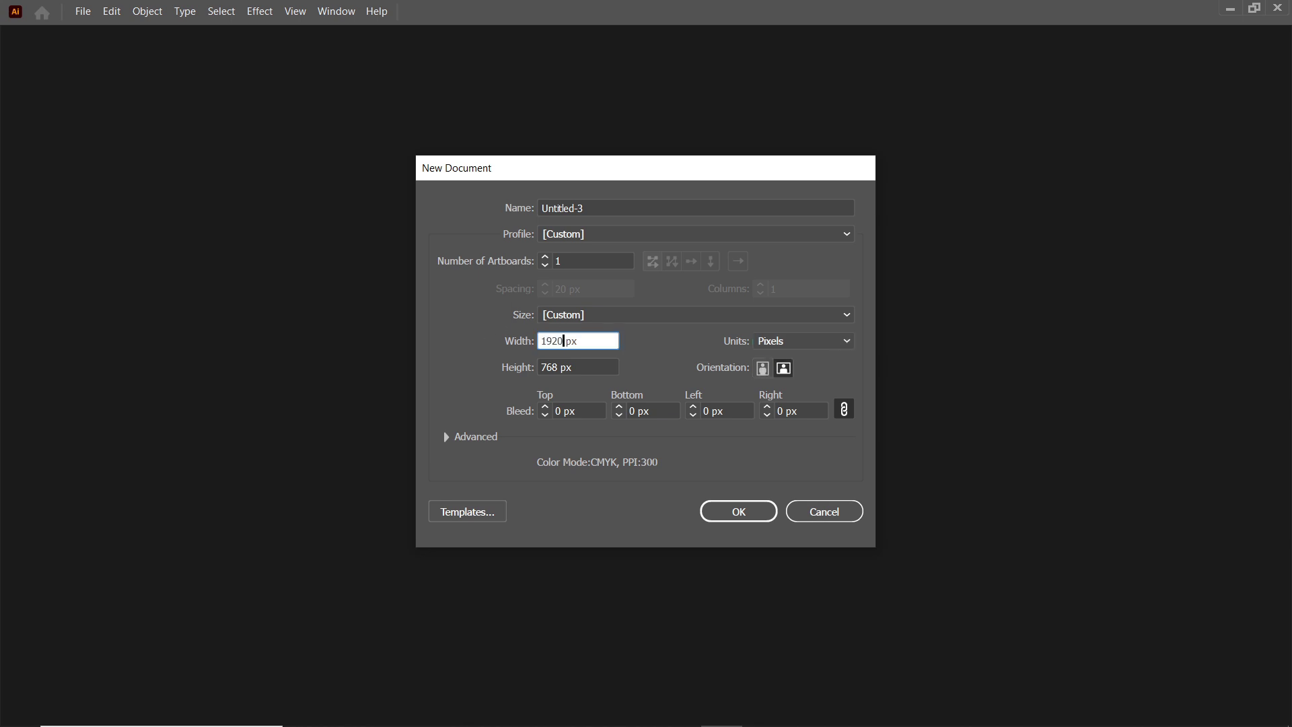
{"action": "key", "text": "Tab"}
{"action": "type", "text": "1080"}
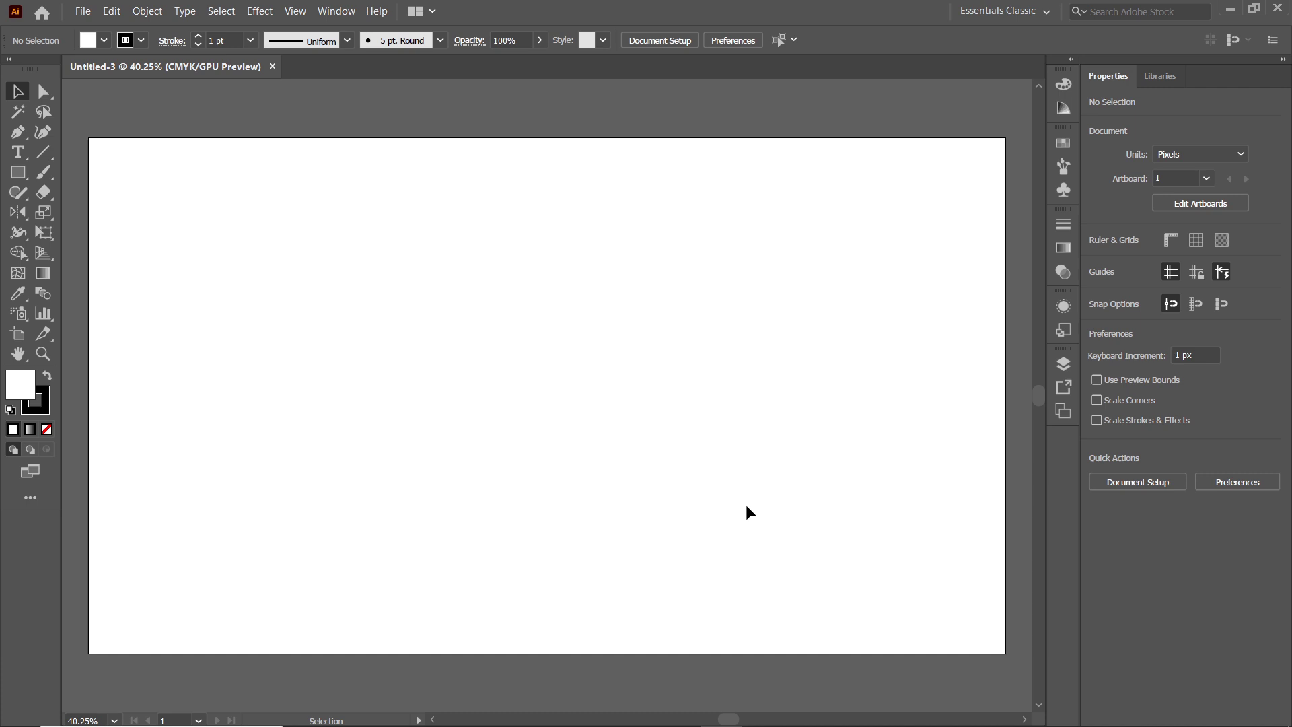
- Create a 500 × 500 px circle with the Ellipse tool, proportions linked
{"action": "key", "text": "l"}
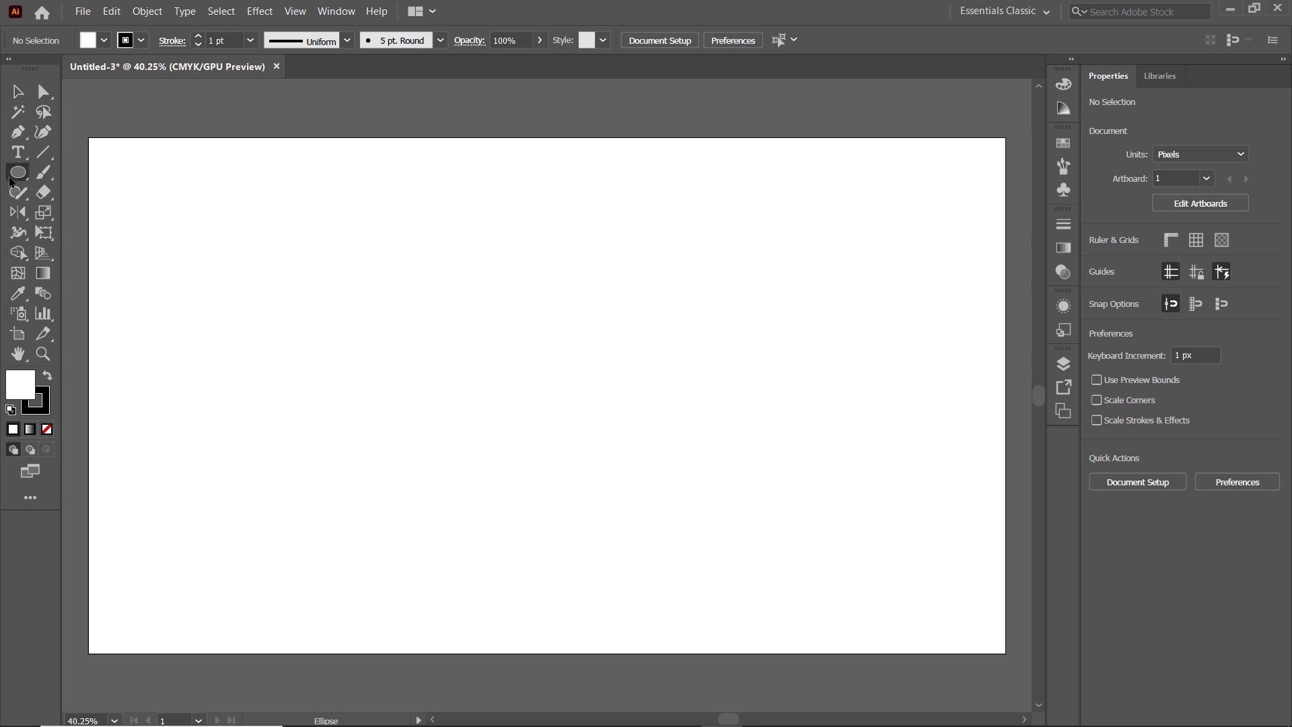
{"action": "left_click_drag", "start_coordinate": [11, 181], "coordinate": [74, 211]}
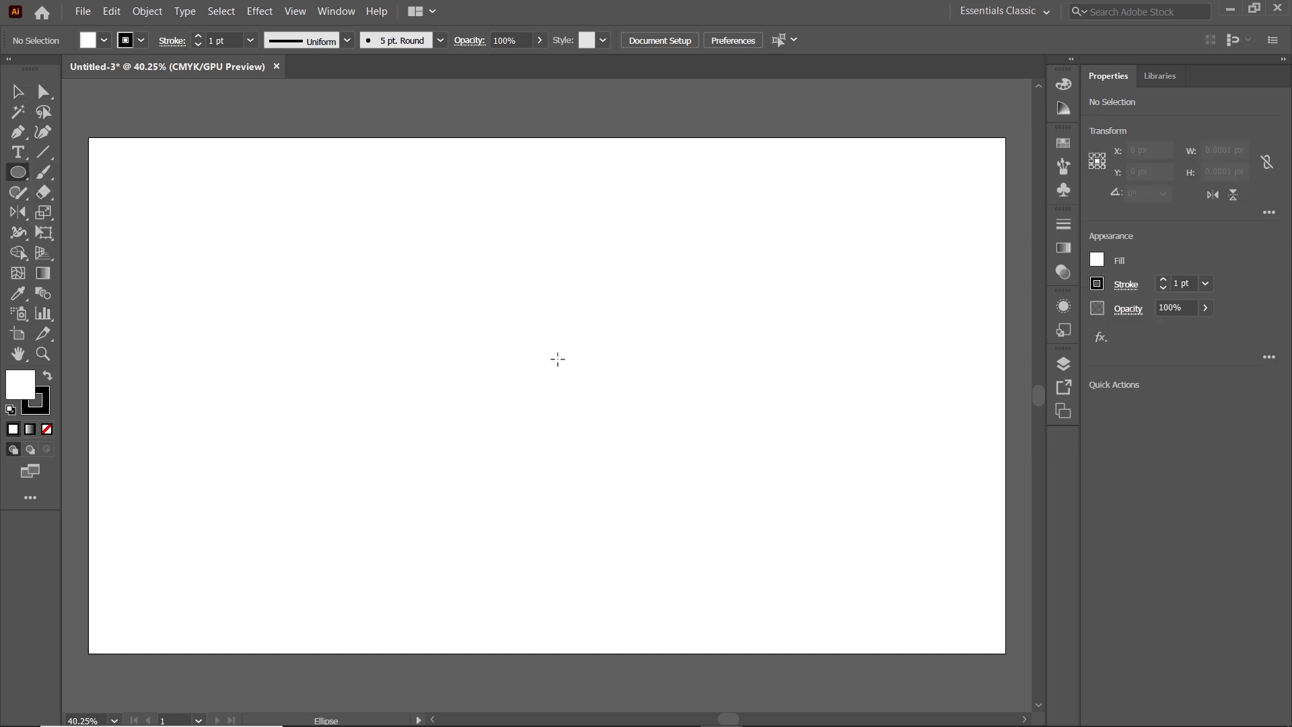
{"action": "left_click", "coordinate": [557, 358]}
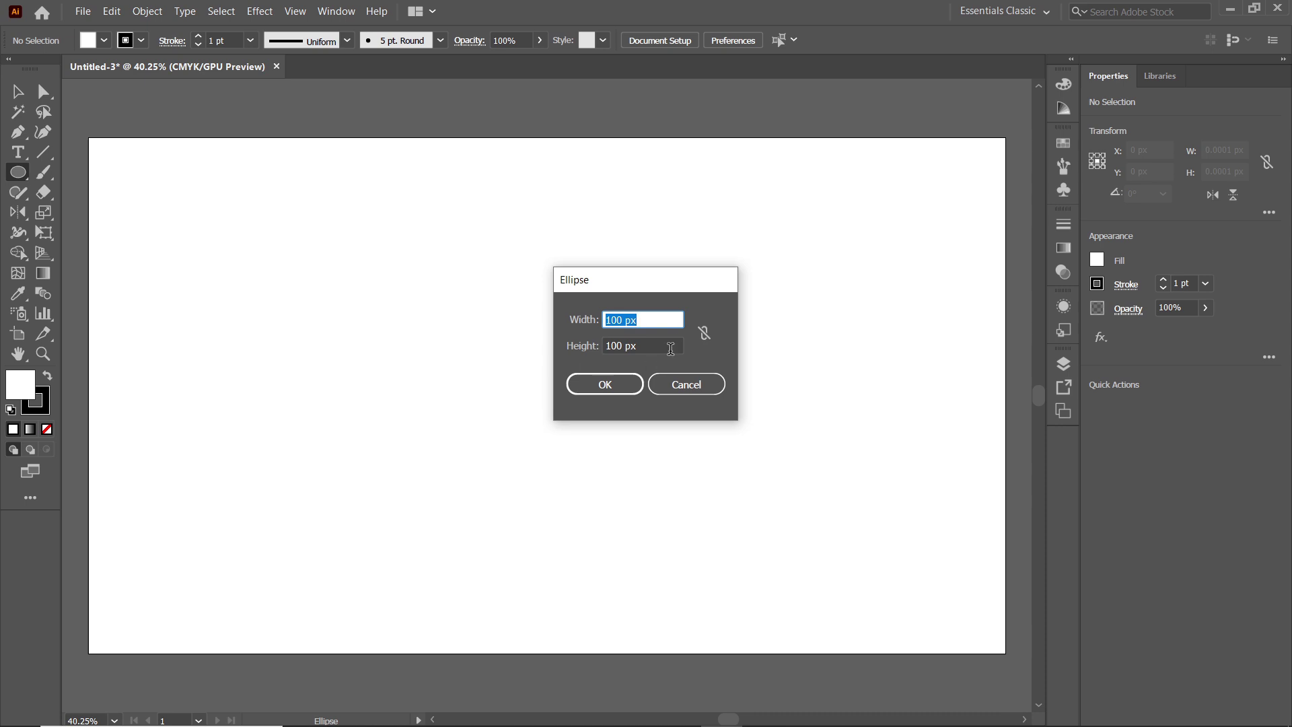
{"action": "left_click", "coordinate": [699, 342]}
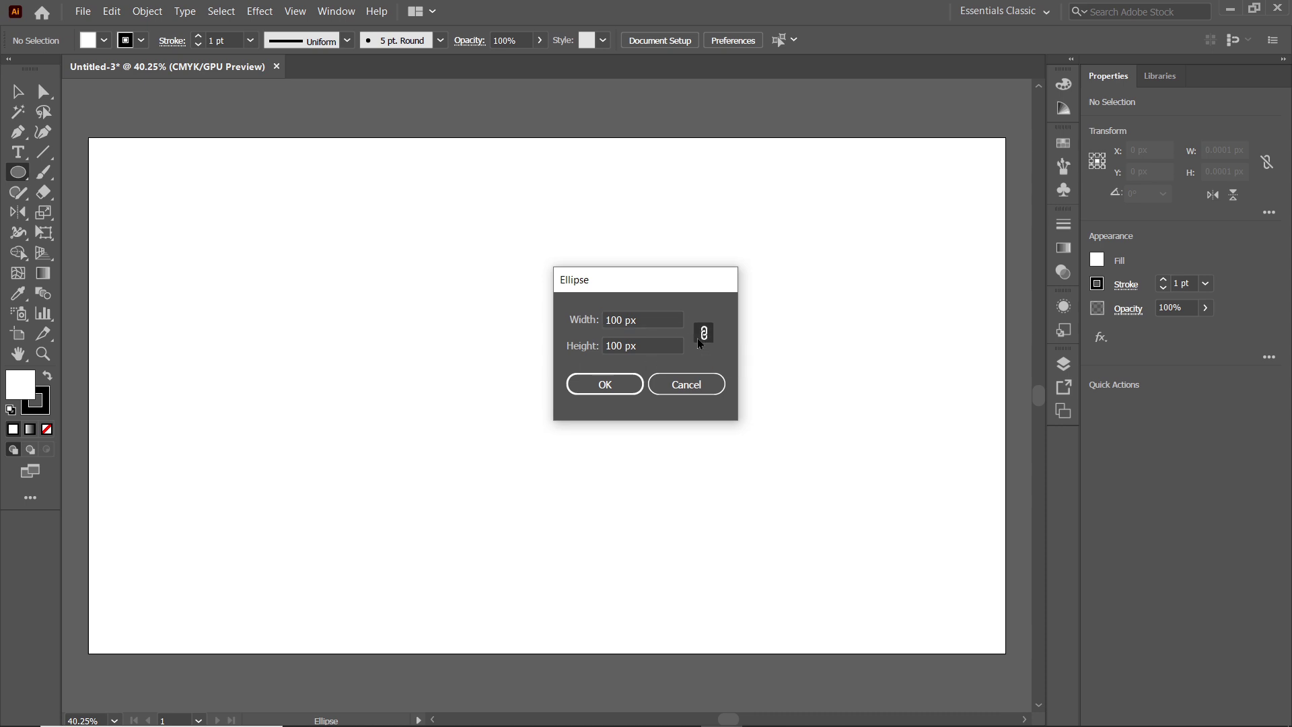
{"action": "double_click", "coordinate": [616, 320]}
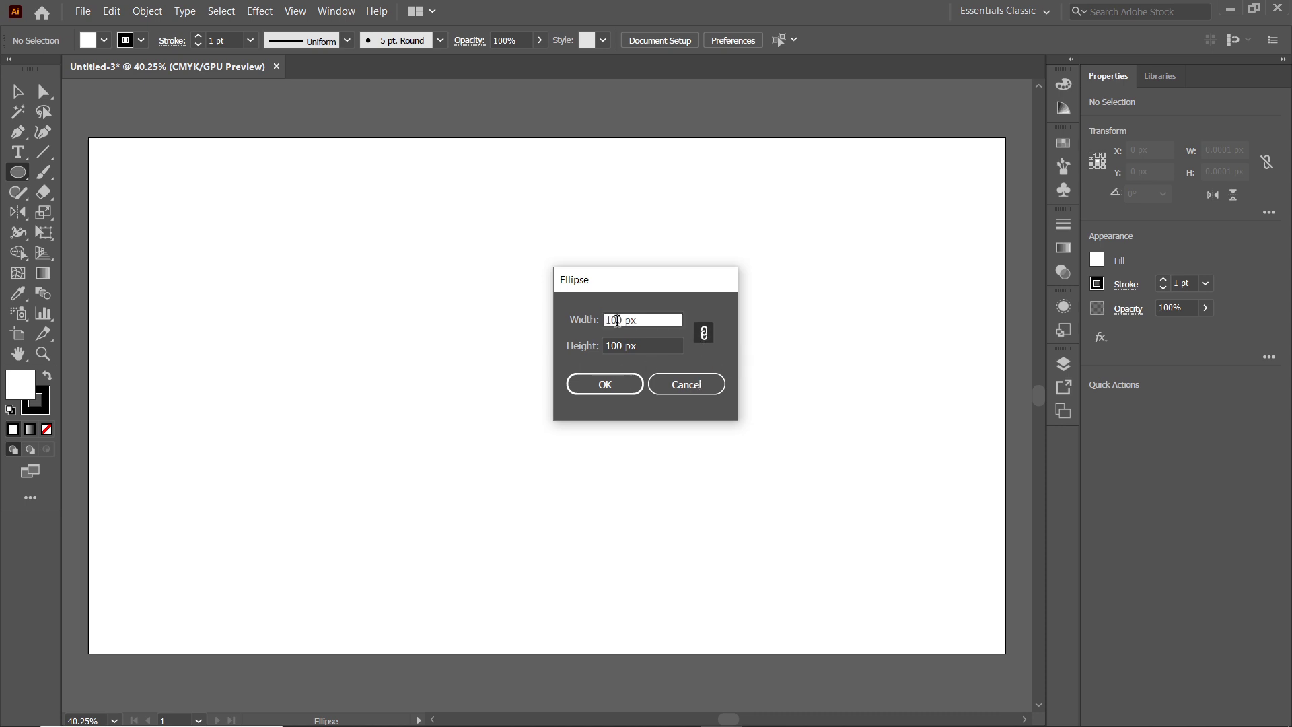
{"action": "type", "text": "500"}
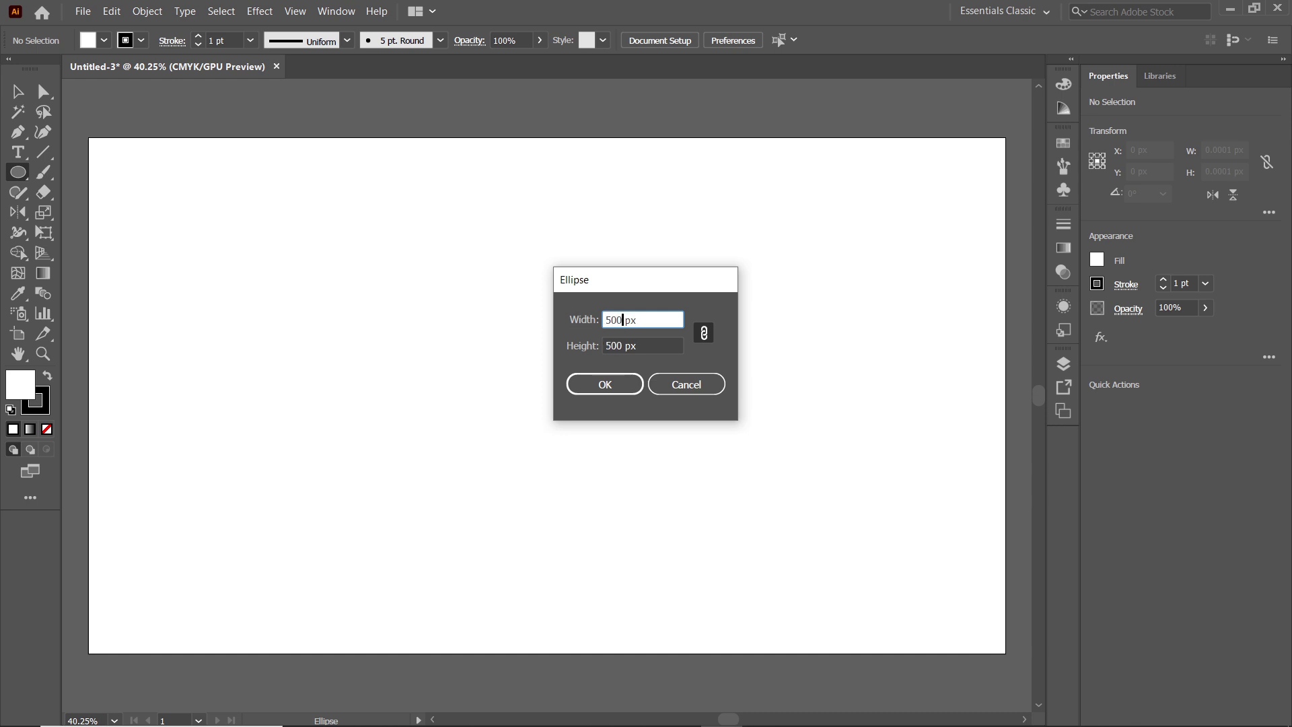
{"action": "left_click", "coordinate": [578, 373]}
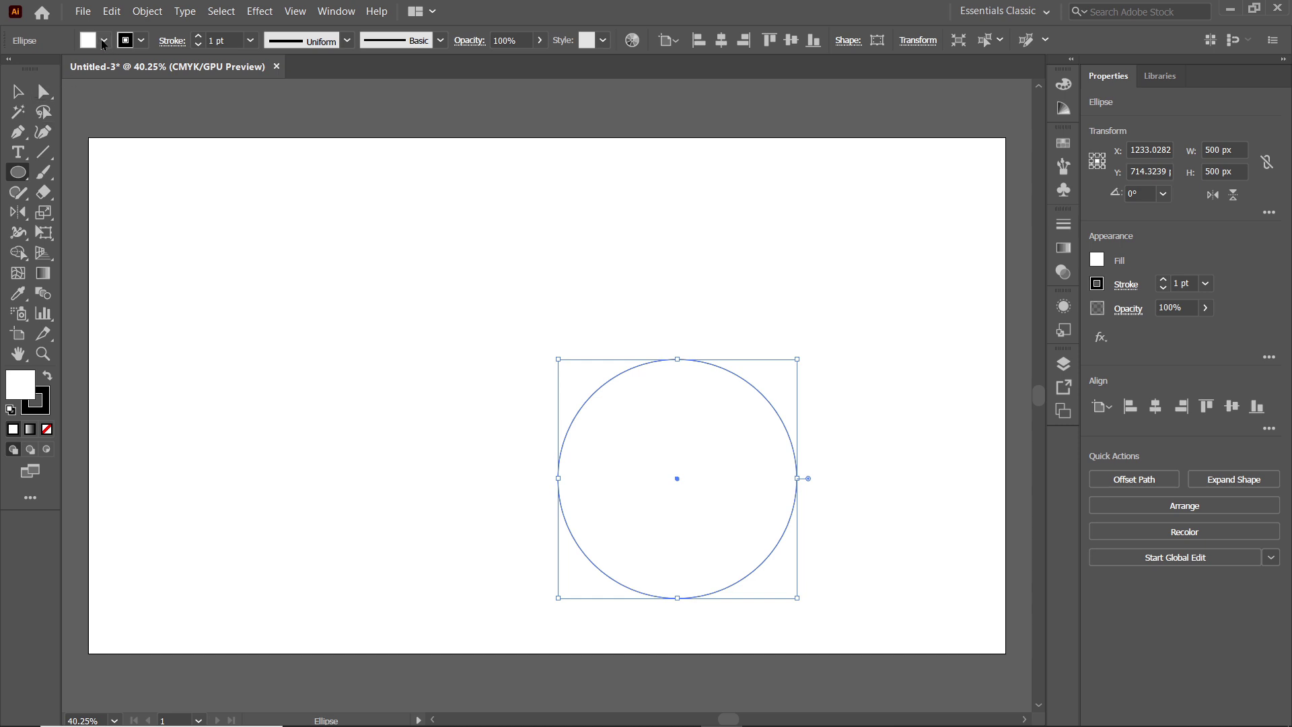
- Give the circle no fill and a 5 pt blue stroke, then move it to the artboard centre
{"action": "left_click", "coordinate": [104, 41]}
{"action": "left_click", "coordinate": [12, 71]}
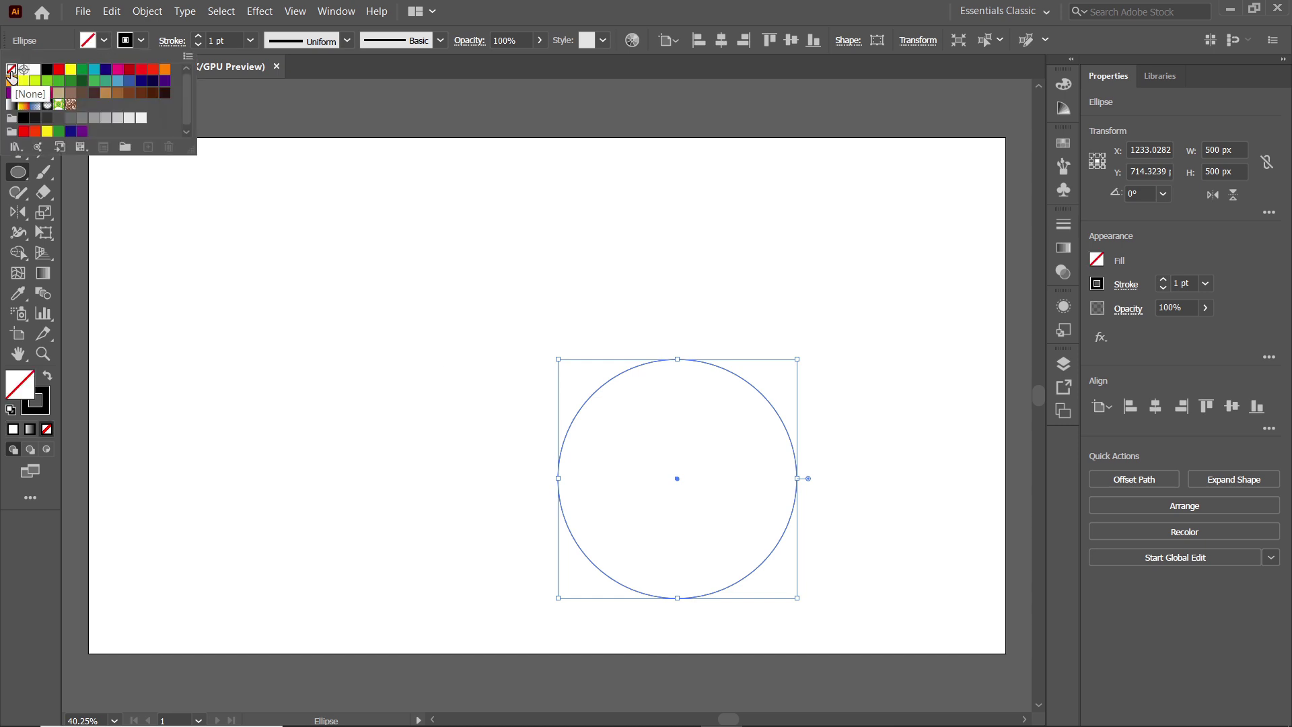
{"action": "left_click", "coordinate": [141, 40]}
{"action": "left_click", "coordinate": [141, 41]}
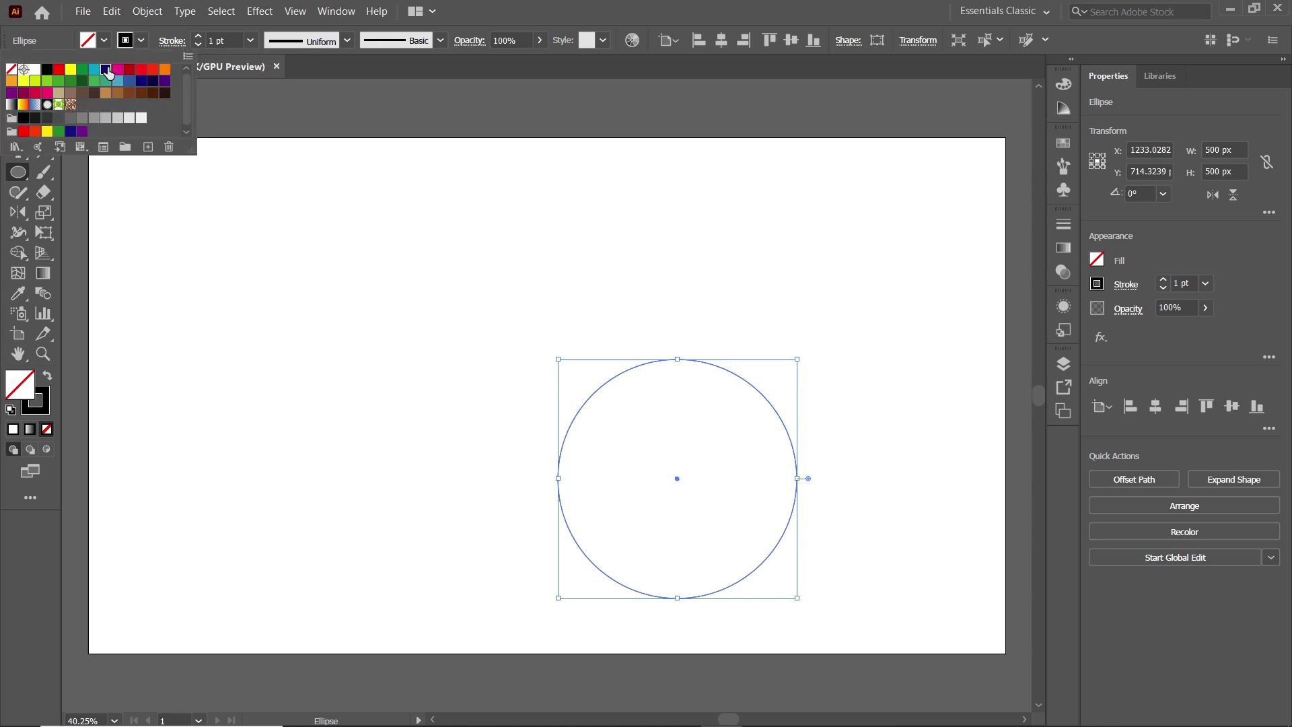
{"action": "left_click", "coordinate": [106, 70]}
{"action": "left_click", "coordinate": [219, 41]}
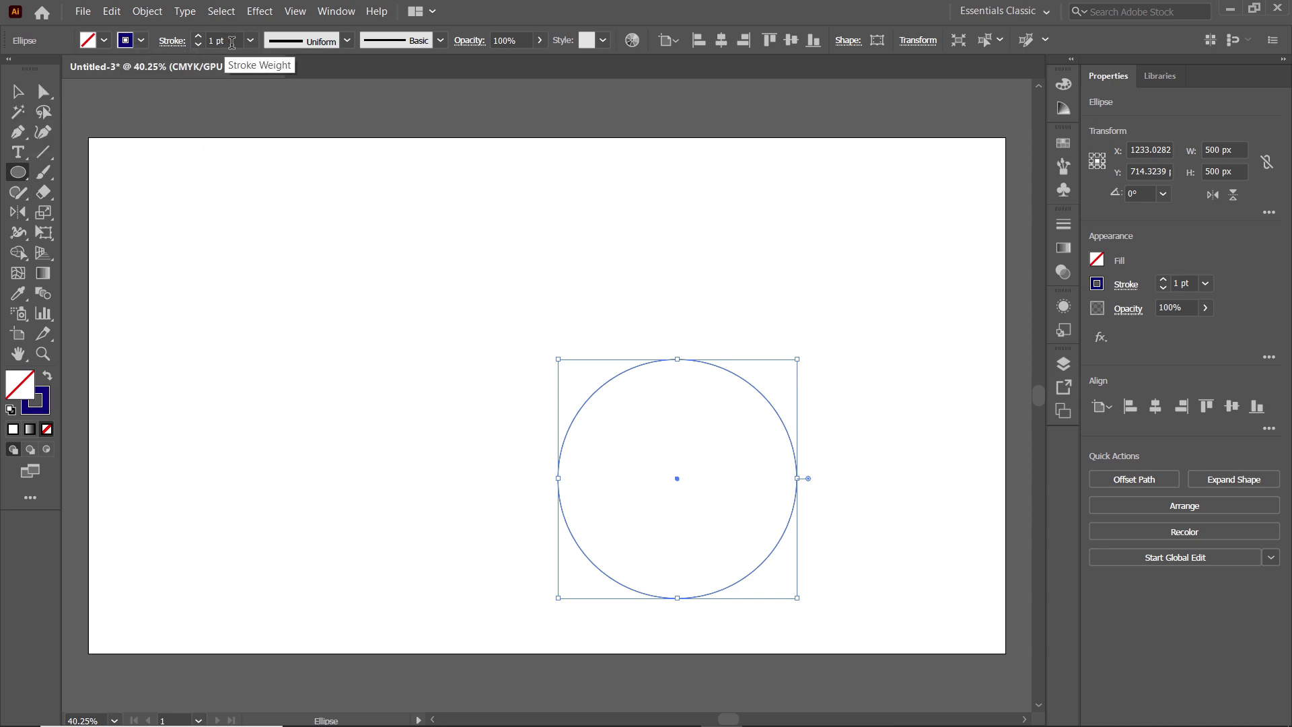
{"action": "type", "text": "5"}
{"action": "key", "text": "Return"}
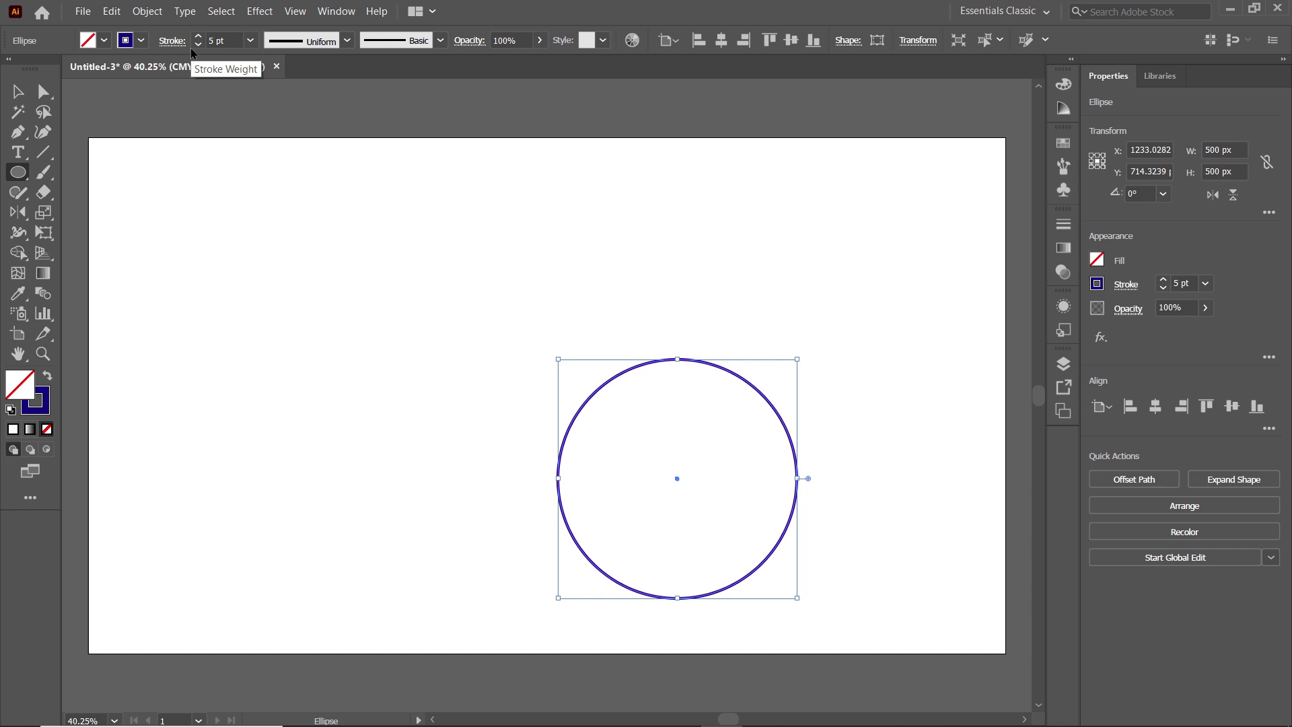
{"action": "left_click", "coordinate": [18, 90]}
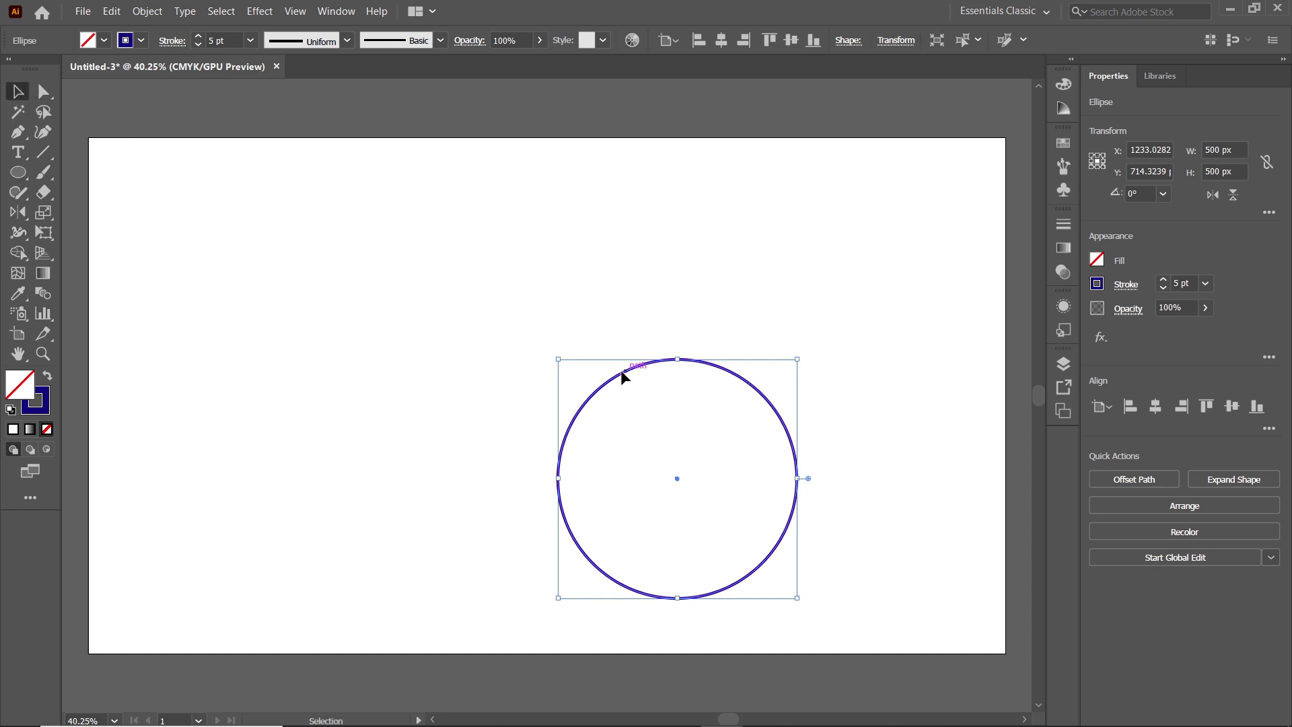
{"action": "mouse_move", "coordinate": [623, 374]}
{"action": "left_mouse_down"}
{"action": "mouse_move", "coordinate": [502, 326]}
{"action": "mouse_move", "coordinate": [503, 295]}
{"action": "left_mouse_up"}
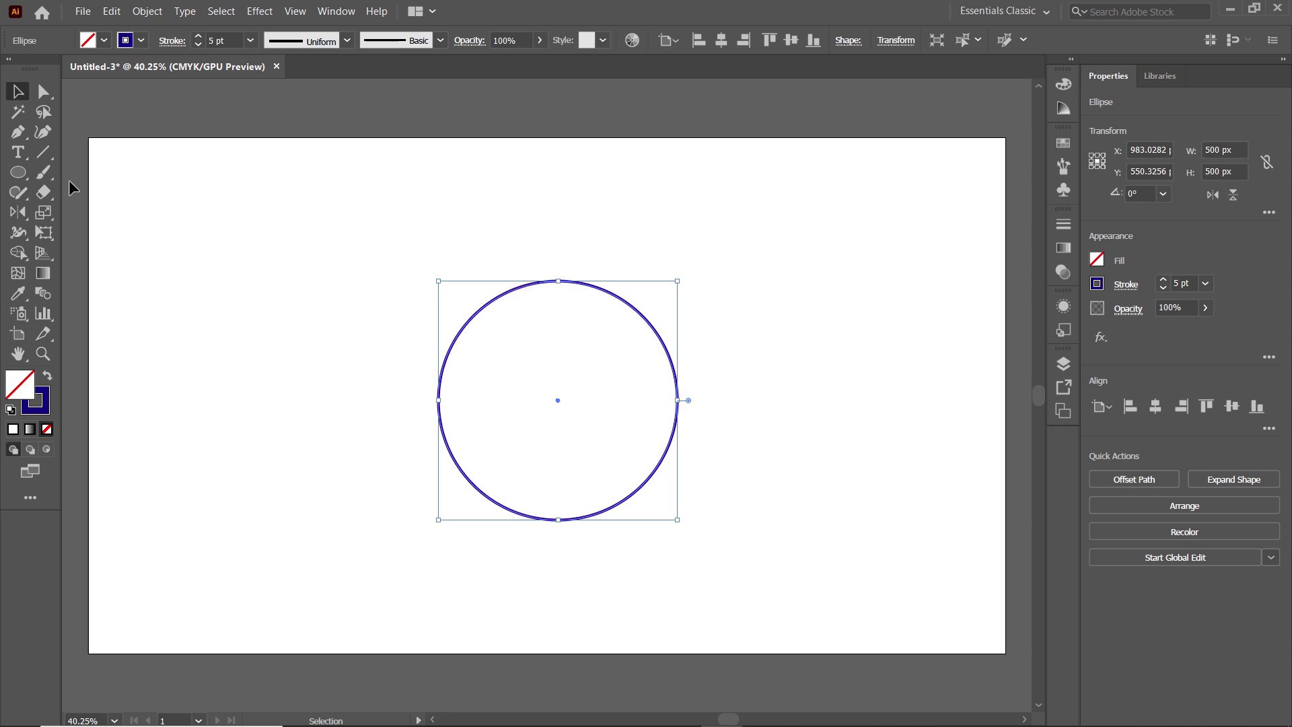
- Draw a 200 × 70 px helper rectangle and place it on the circle's top
{"action": "left_click", "coordinate": [19, 173]}
{"action": "left_click", "coordinate": [101, 172]}
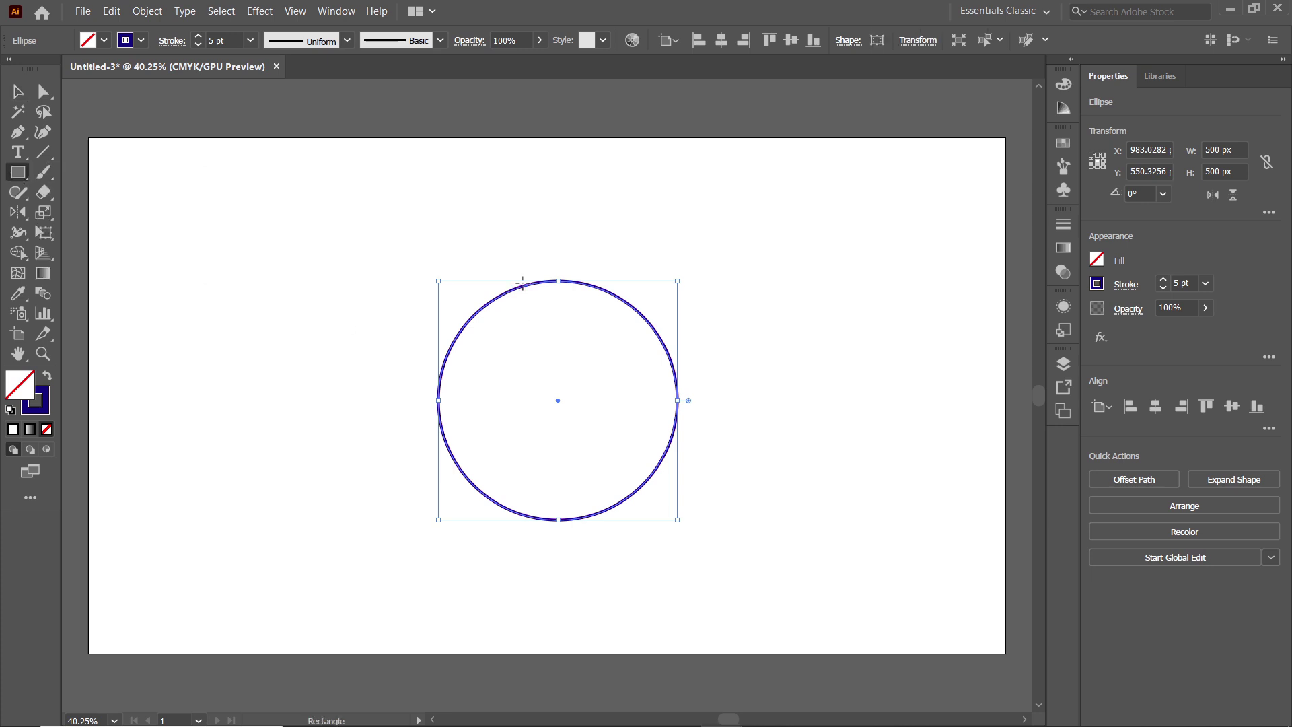
{"action": "left_click", "coordinate": [770, 283]}
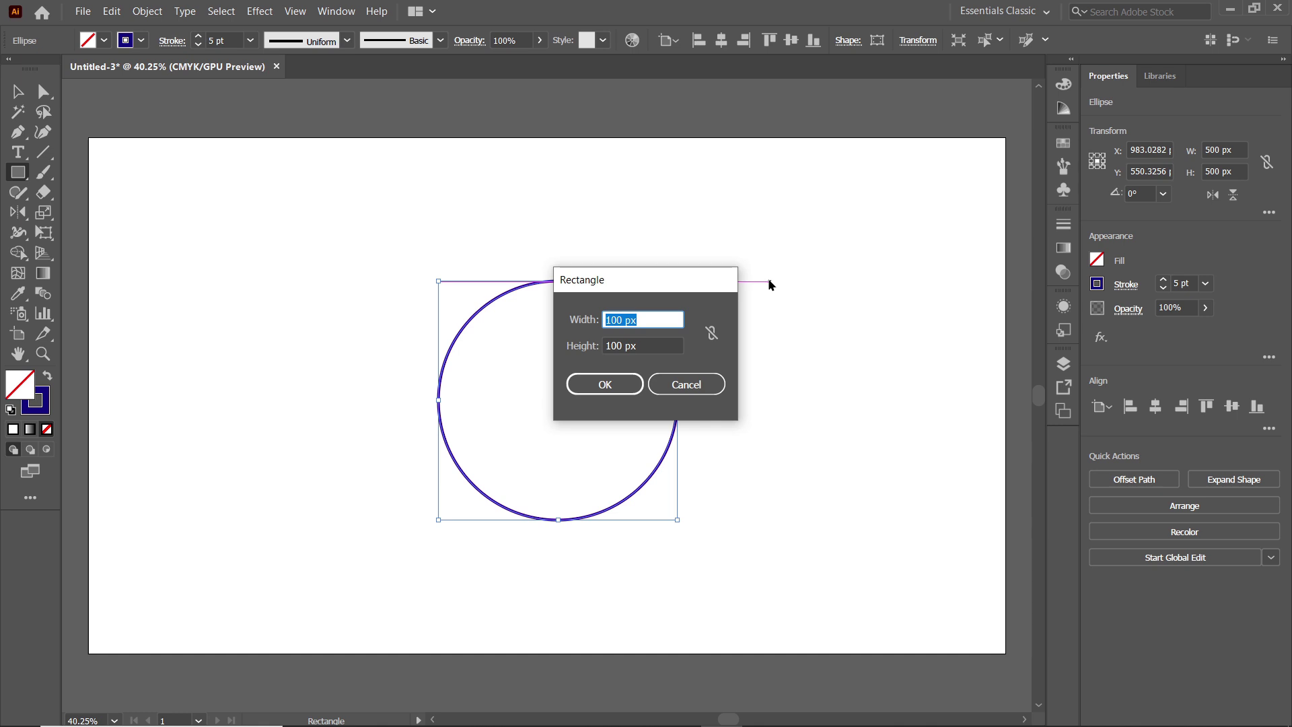
{"action": "left_click_drag", "start_coordinate": [619, 343], "coordinate": [558, 343]}
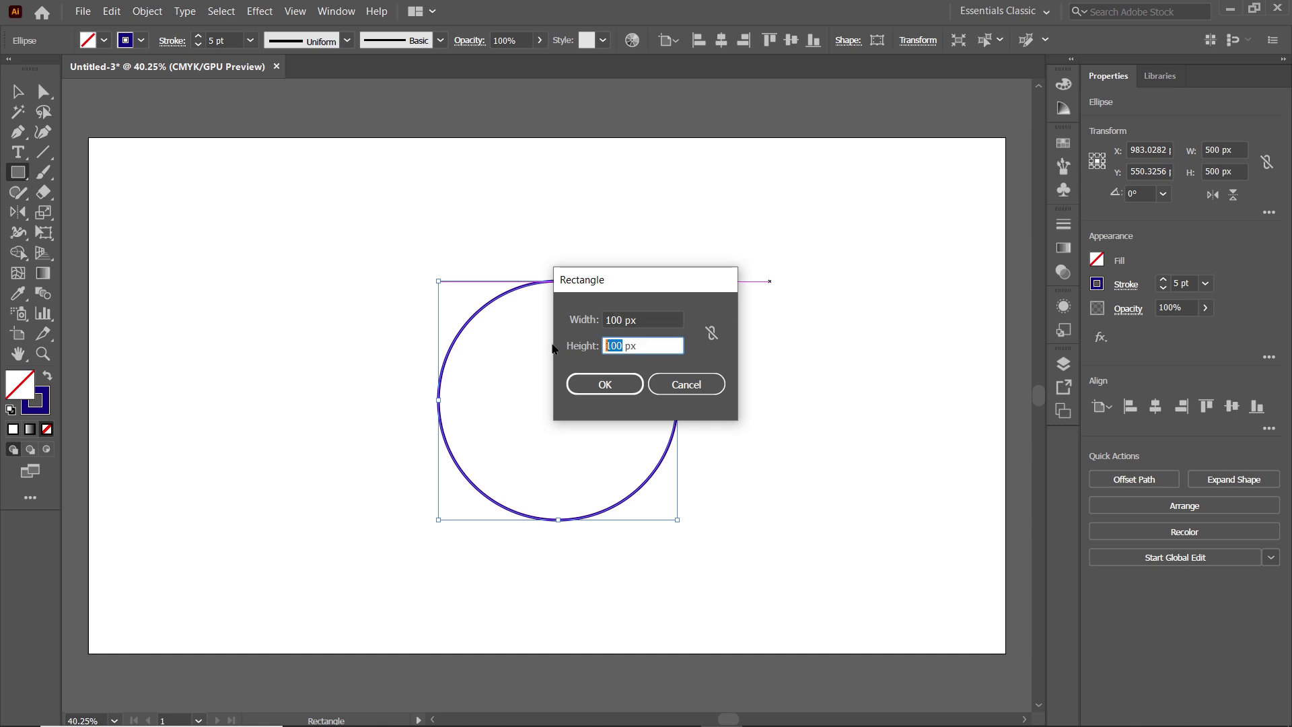
{"action": "type", "text": "70"}
{"action": "double_click", "coordinate": [614, 319]}
{"action": "type", "text": "200"}
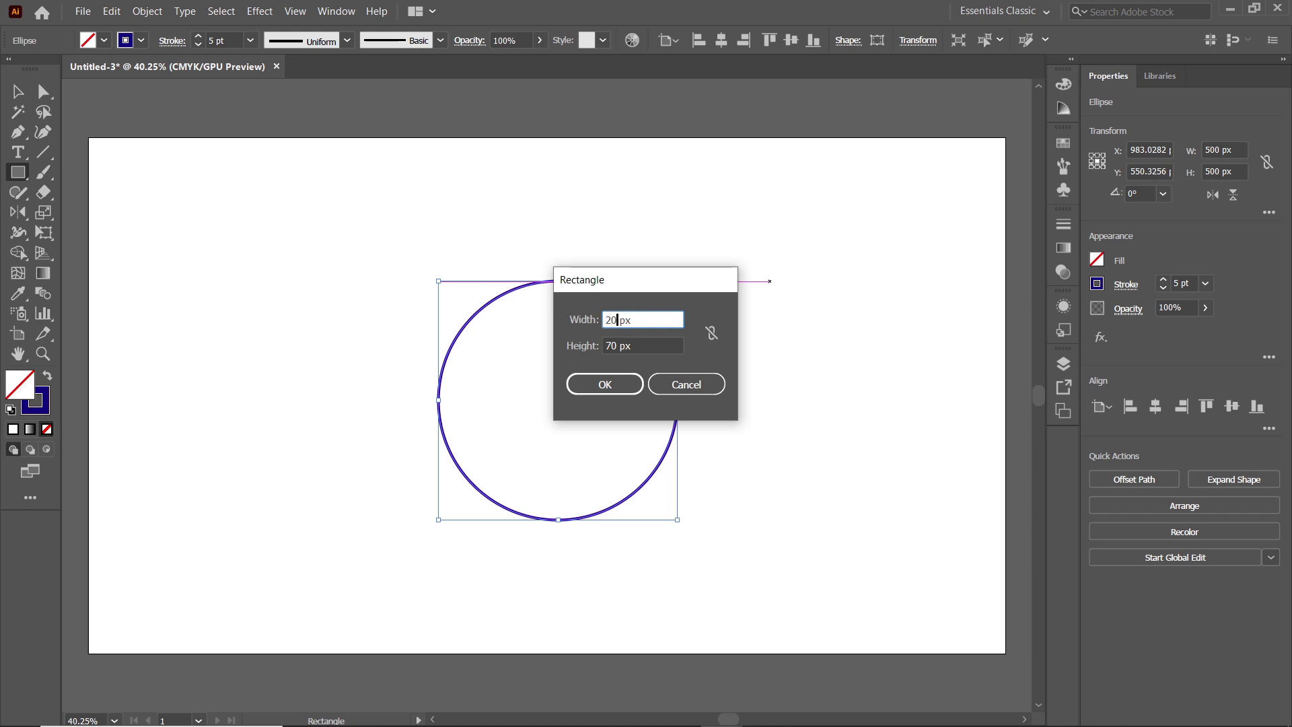
{"action": "left_click", "coordinate": [604, 380]}
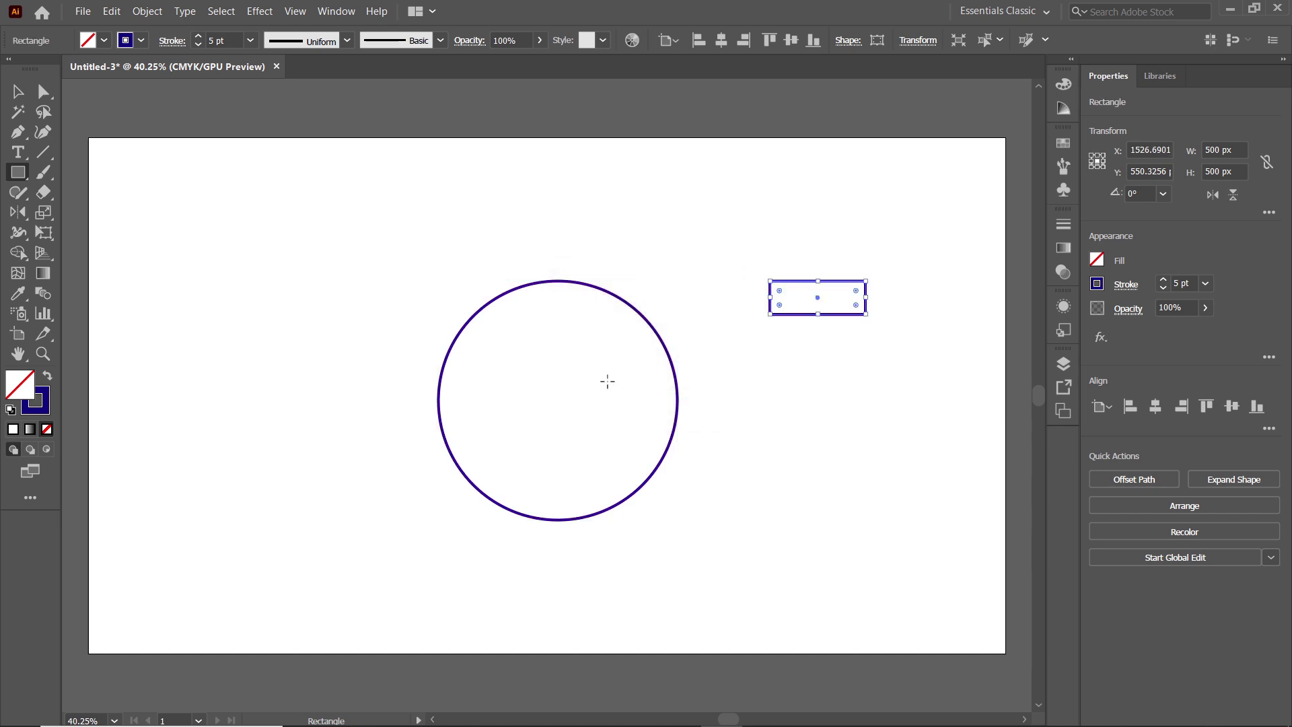
{"action": "key", "text": "v"}
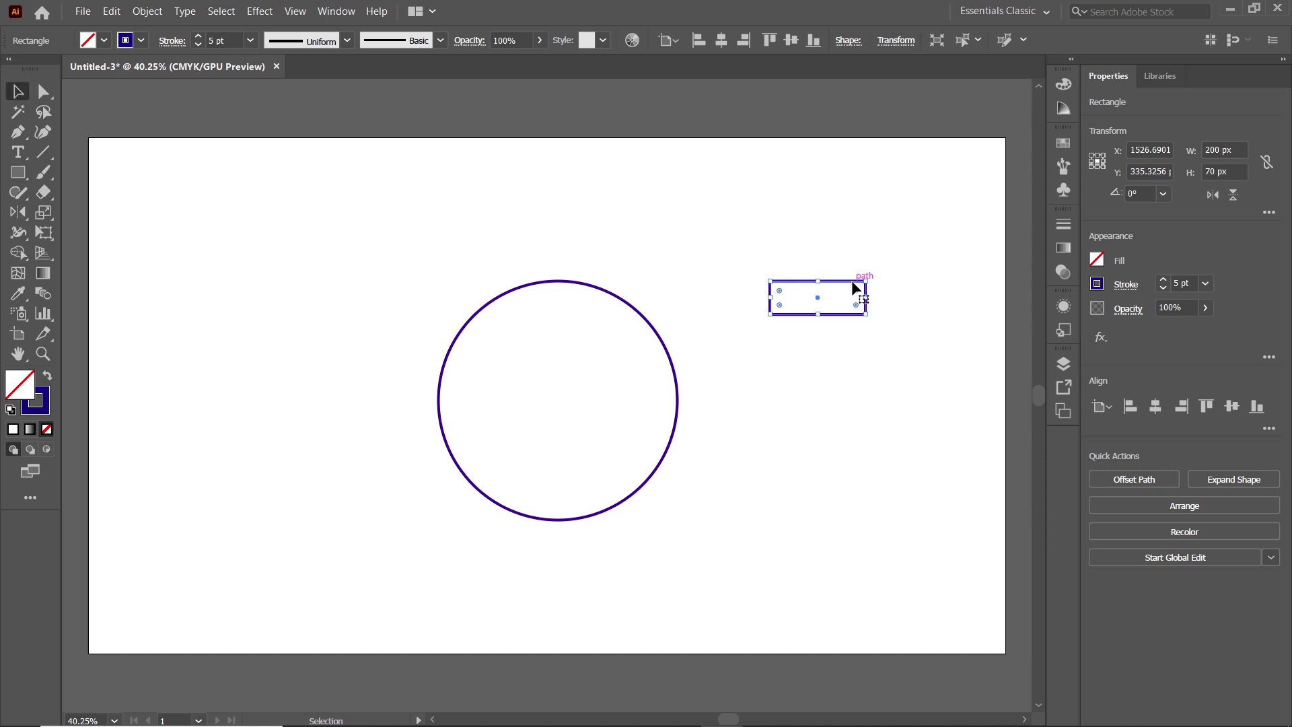
{"action": "left_click_drag", "start_coordinate": [852, 283], "coordinate": [548, 283]}
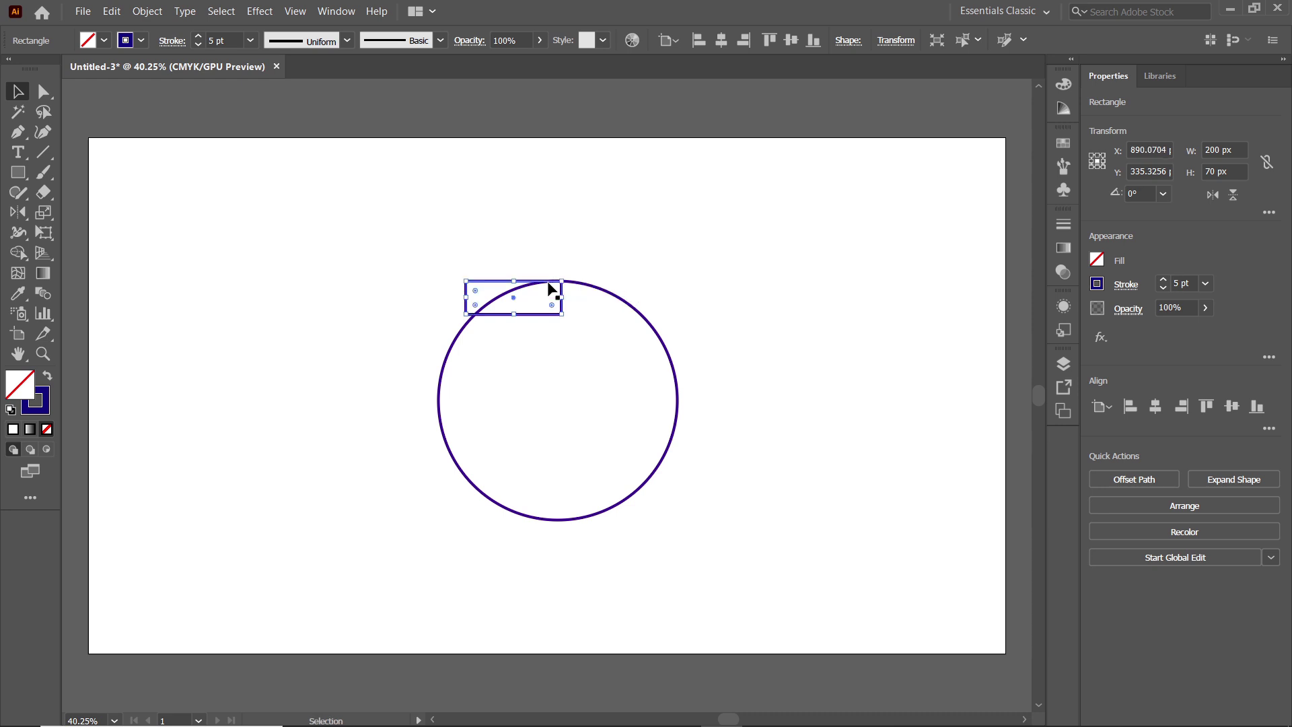
- Show rulers, drag guides to the rectangle's top and bottom edges, then delete the rectangle
{"action": "left_click", "coordinate": [294, 11]}
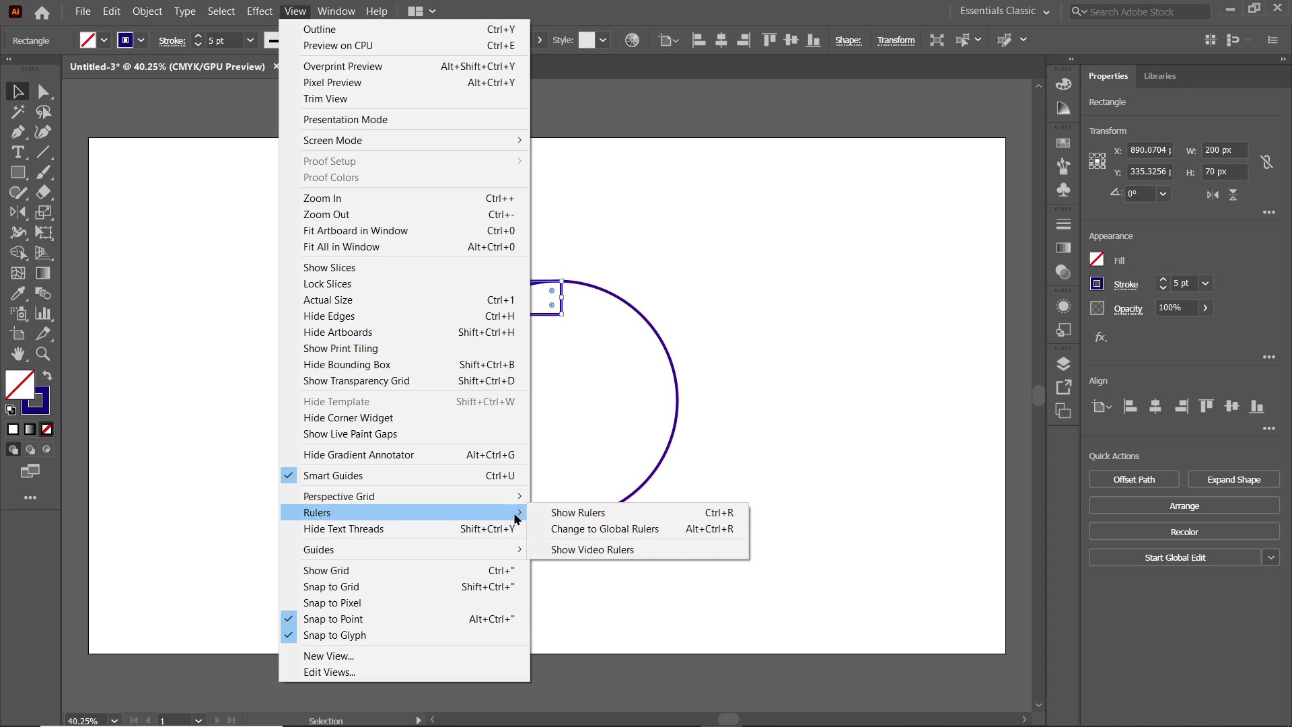
{"action": "left_click", "coordinate": [553, 518]}
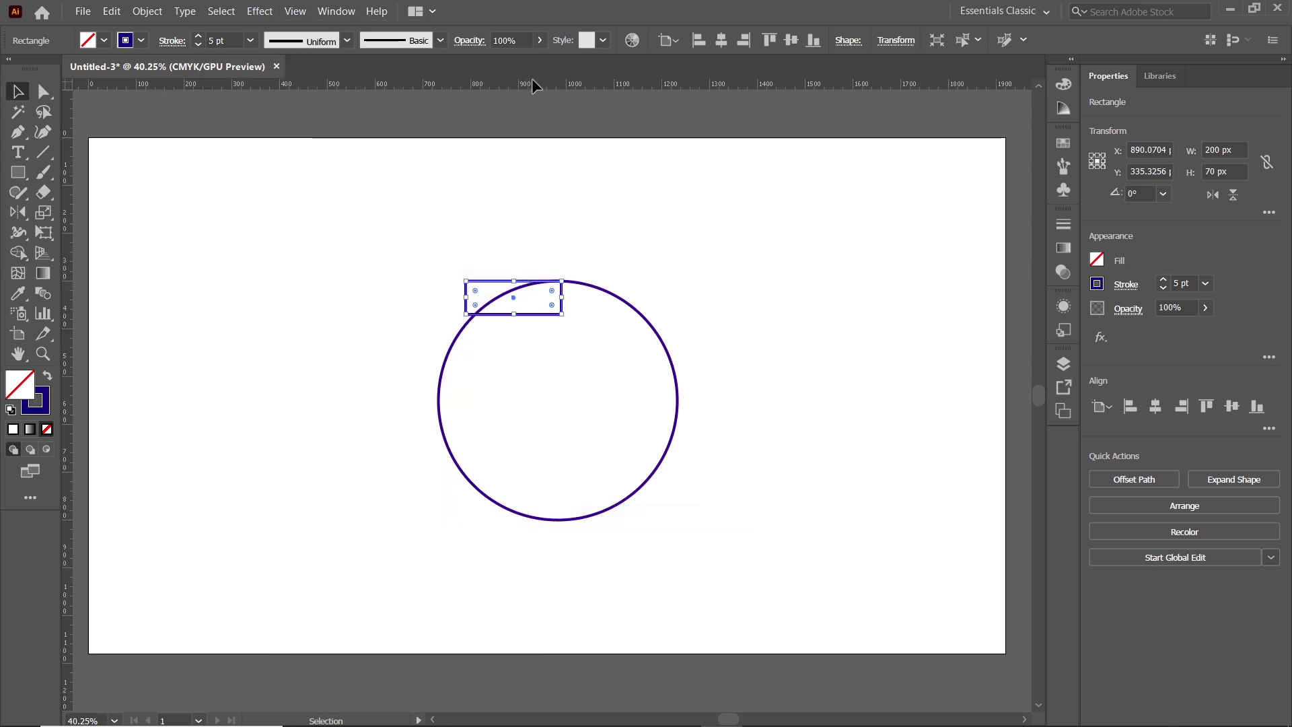
{"action": "left_click_drag", "start_coordinate": [531, 82], "coordinate": [568, 293]}
{"action": "key", "text": "ctrl+0"}
{"action": "left_click_drag", "start_coordinate": [509, 89], "coordinate": [560, 317]}
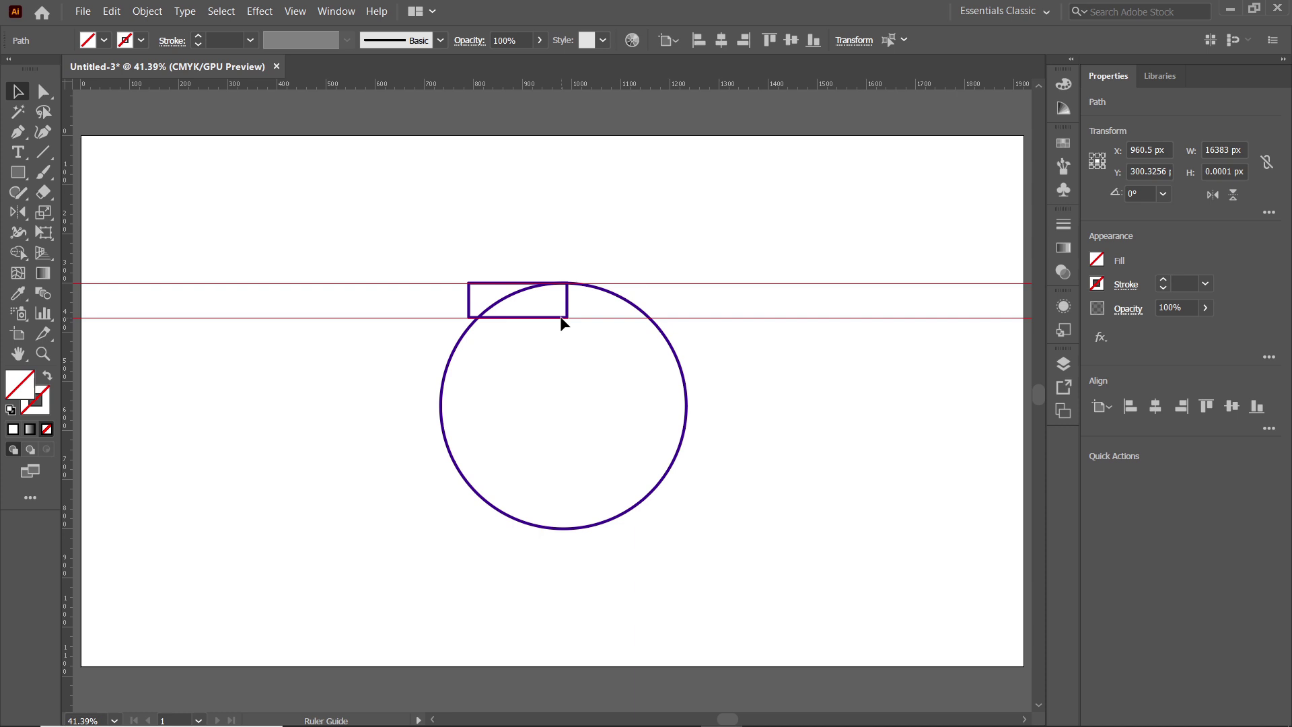
{"action": "left_click", "coordinate": [470, 304]}
{"action": "key", "text": "Delete"}
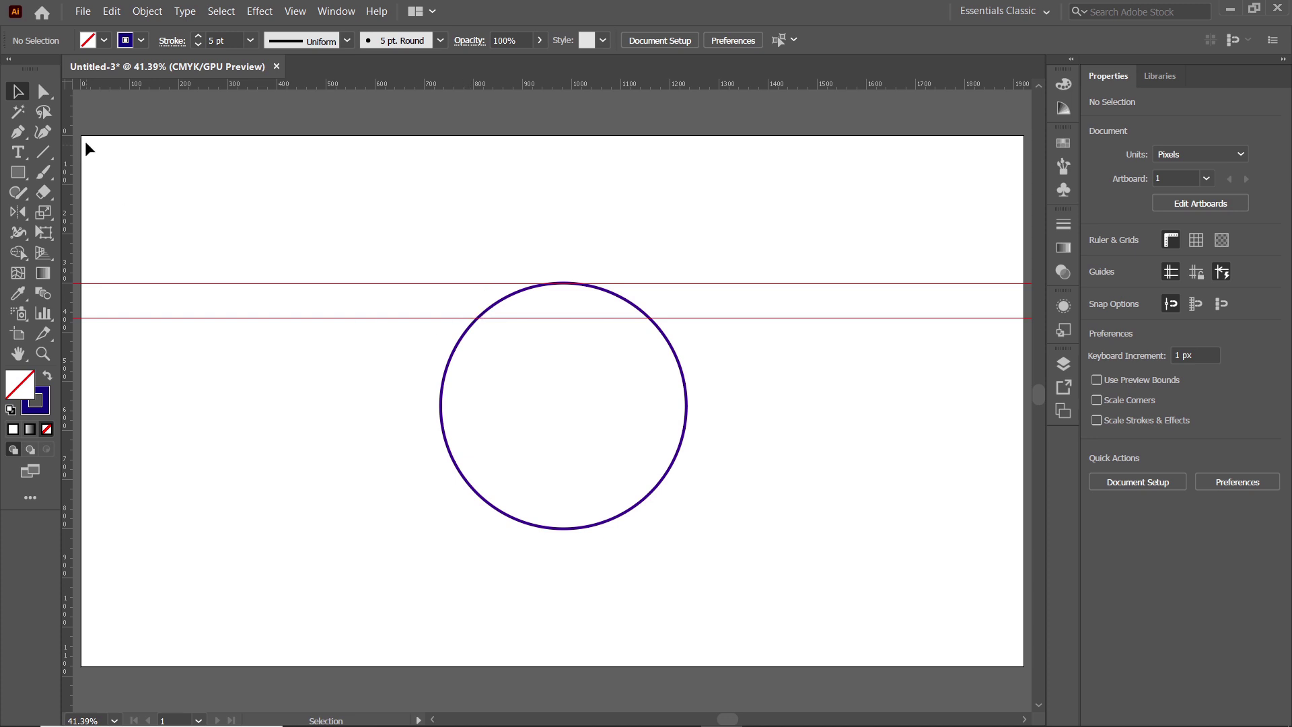
- Delete the circle's bottom anchor point to leave an upper arc
{"action": "left_click", "coordinate": [44, 93]}
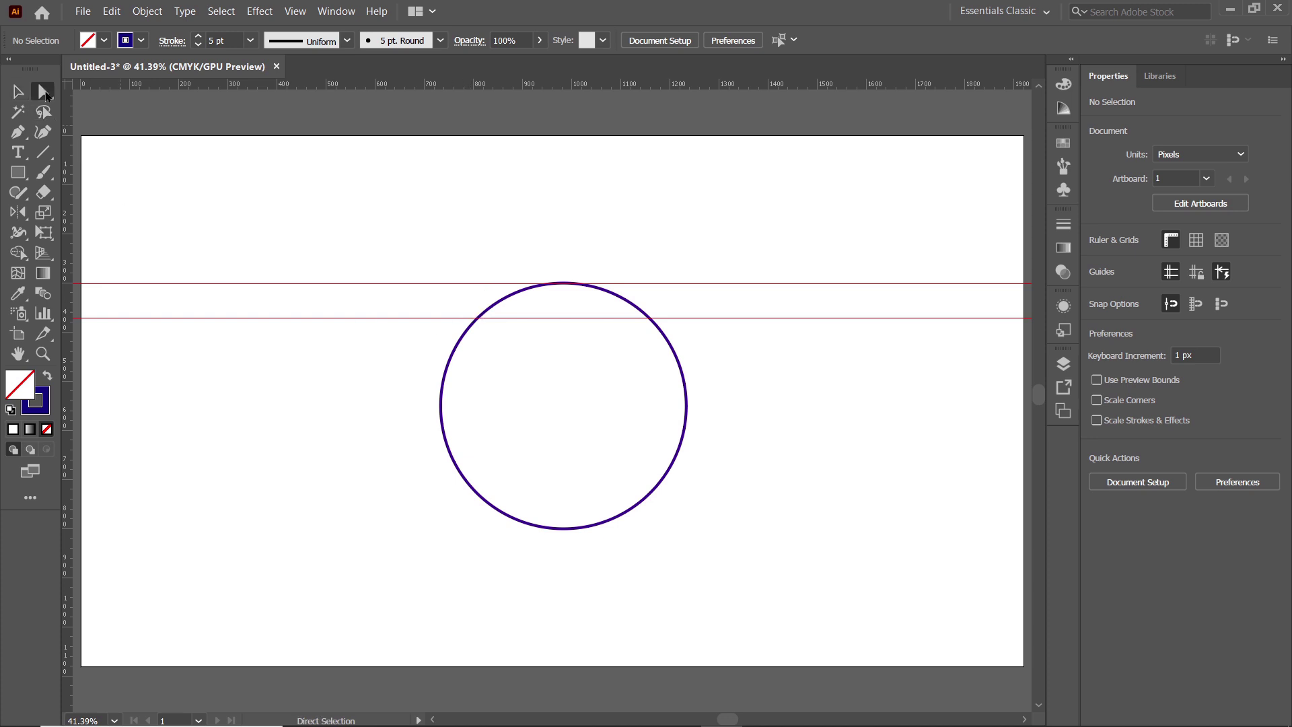
{"action": "left_click", "coordinate": [449, 362]}
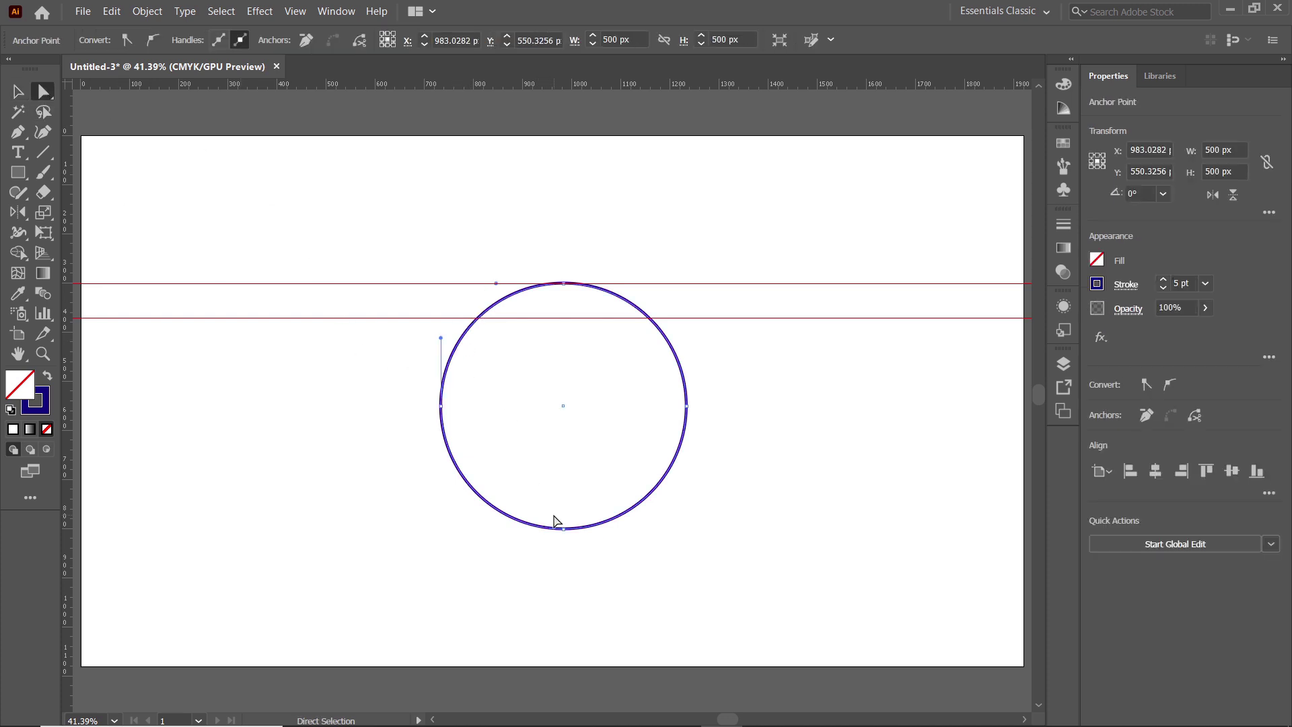
{"action": "left_click_drag", "start_coordinate": [558, 523], "coordinate": [584, 548]}
{"action": "key", "text": "Delete"}
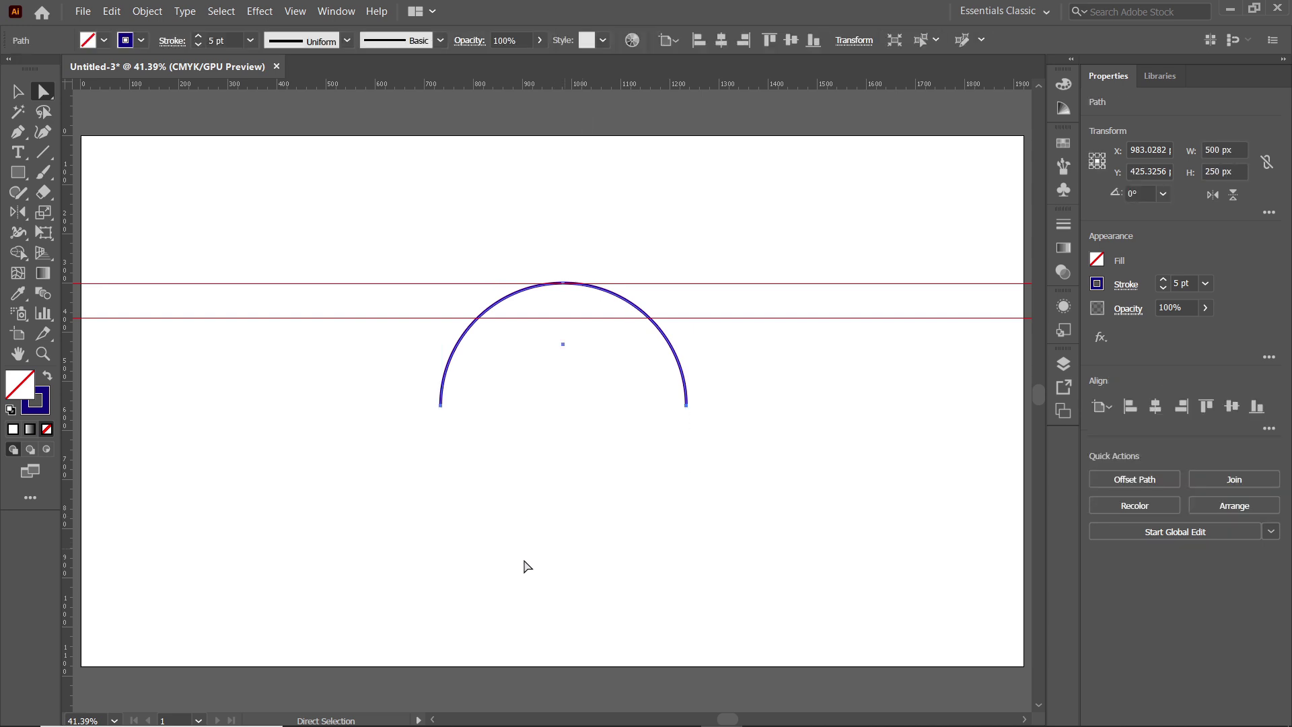
- Draw a short vertical line below the arc's left end with the Pen tool
{"action": "left_click", "coordinate": [19, 139]}
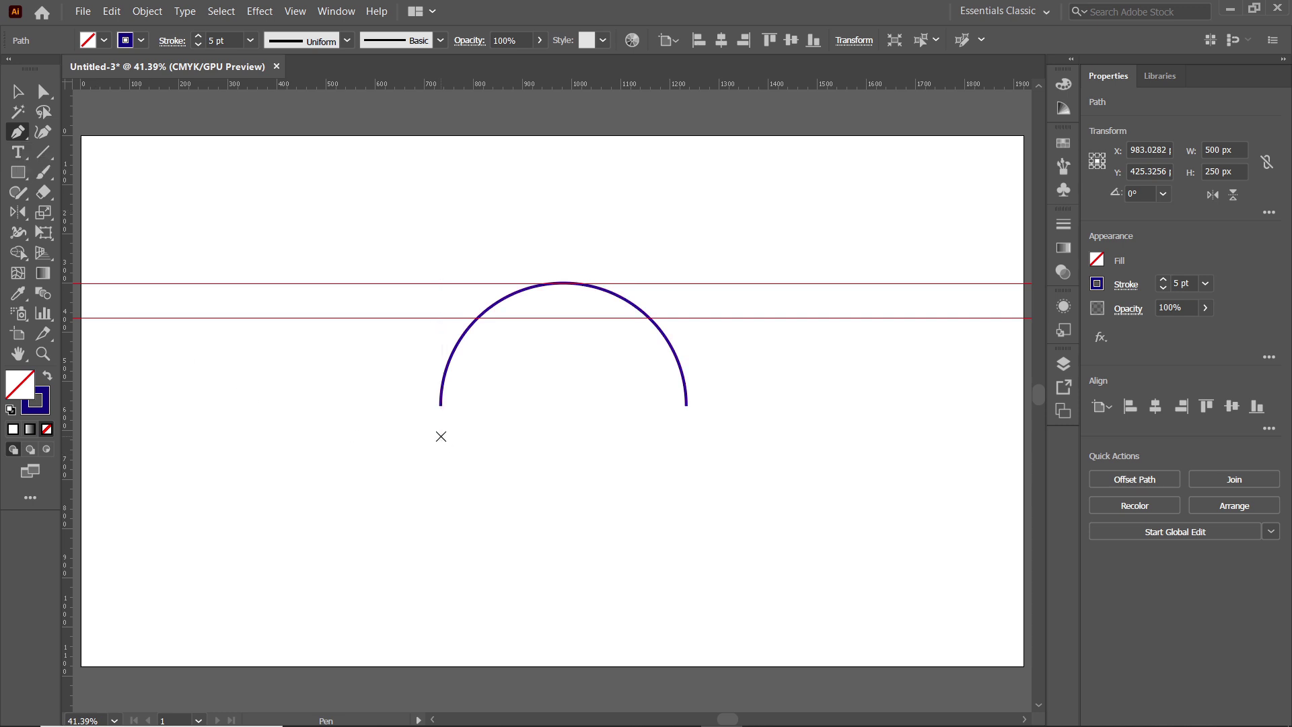
{"action": "left_click", "coordinate": [441, 436]}
{"action": "left_click", "coordinate": [440, 541]}
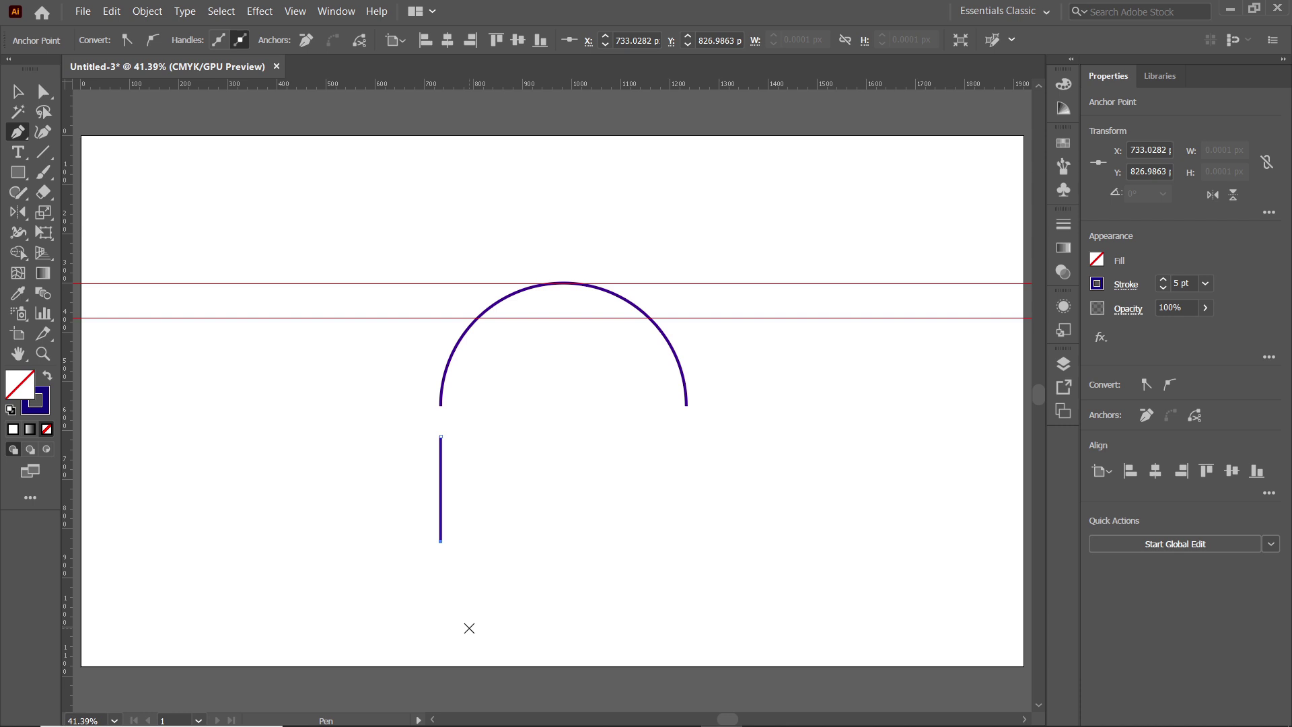
- Alt-drag copies to make six vertical lines, then distribute them by horizontal centre
{"action": "left_click", "coordinate": [18, 91]}
{"action": "left_click", "coordinate": [452, 457], "text": "alt"}
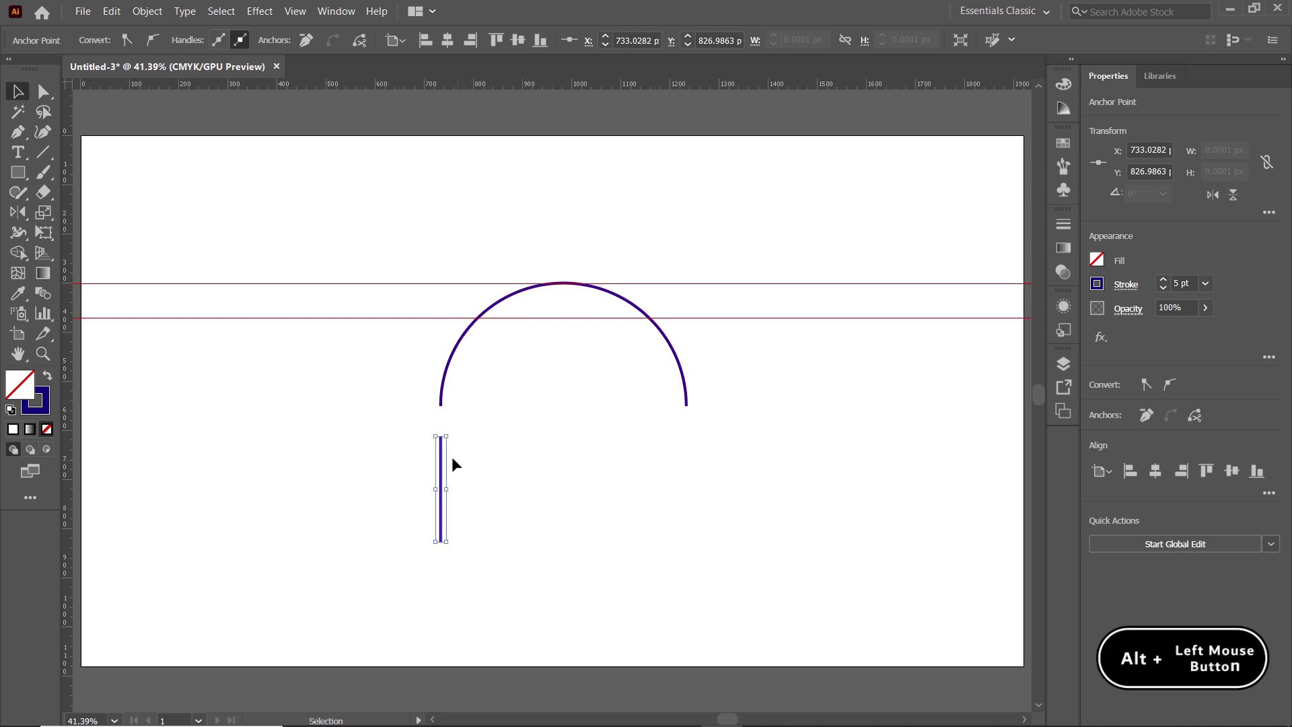
{"action": "left_click_drag", "start_coordinate": [444, 460], "coordinate": [687, 456], "text": "alt"}
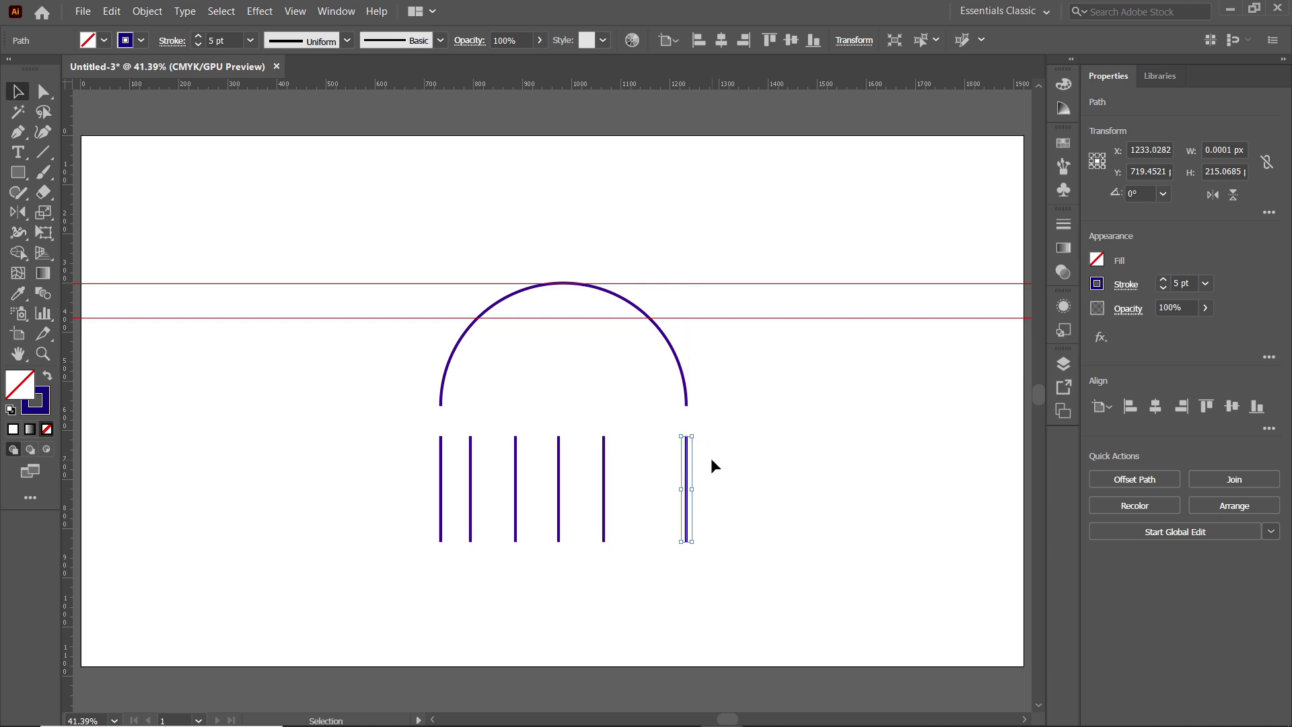
{"action": "left_click_drag", "start_coordinate": [757, 426], "coordinate": [408, 565]}
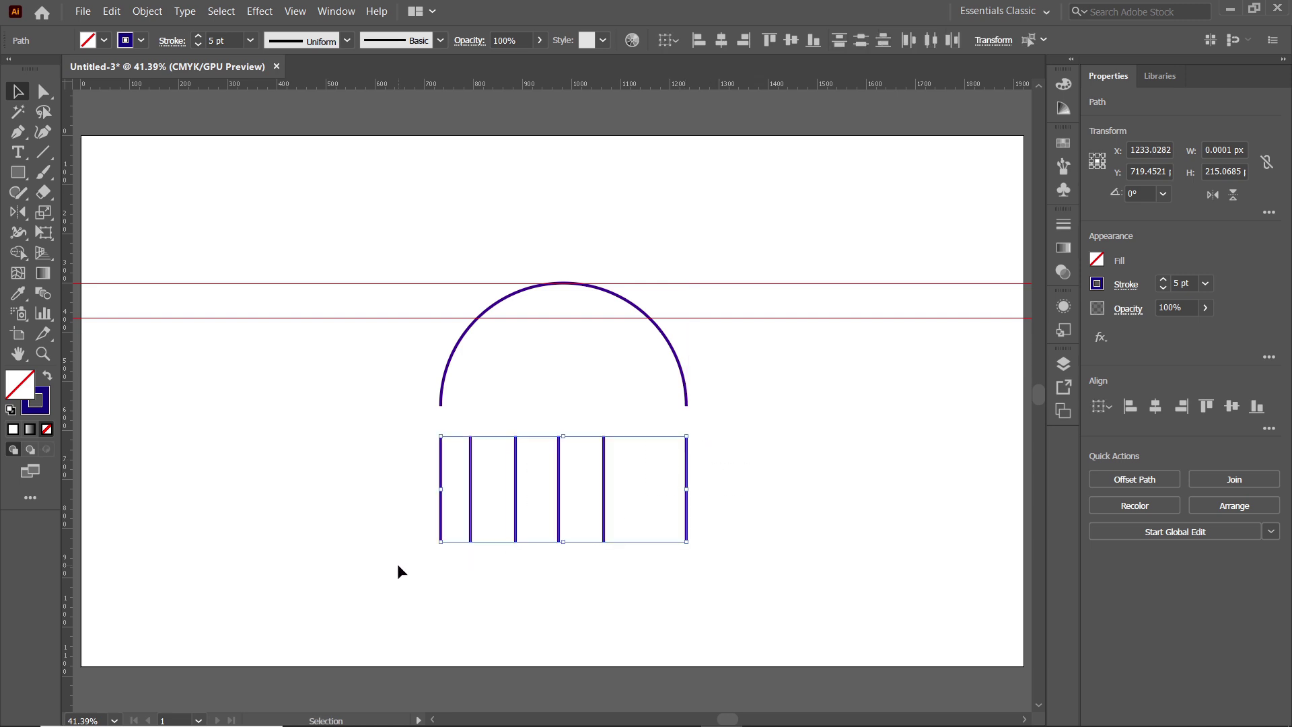
{"action": "left_click", "coordinate": [356, 12]}
{"action": "left_click", "coordinate": [404, 187]}
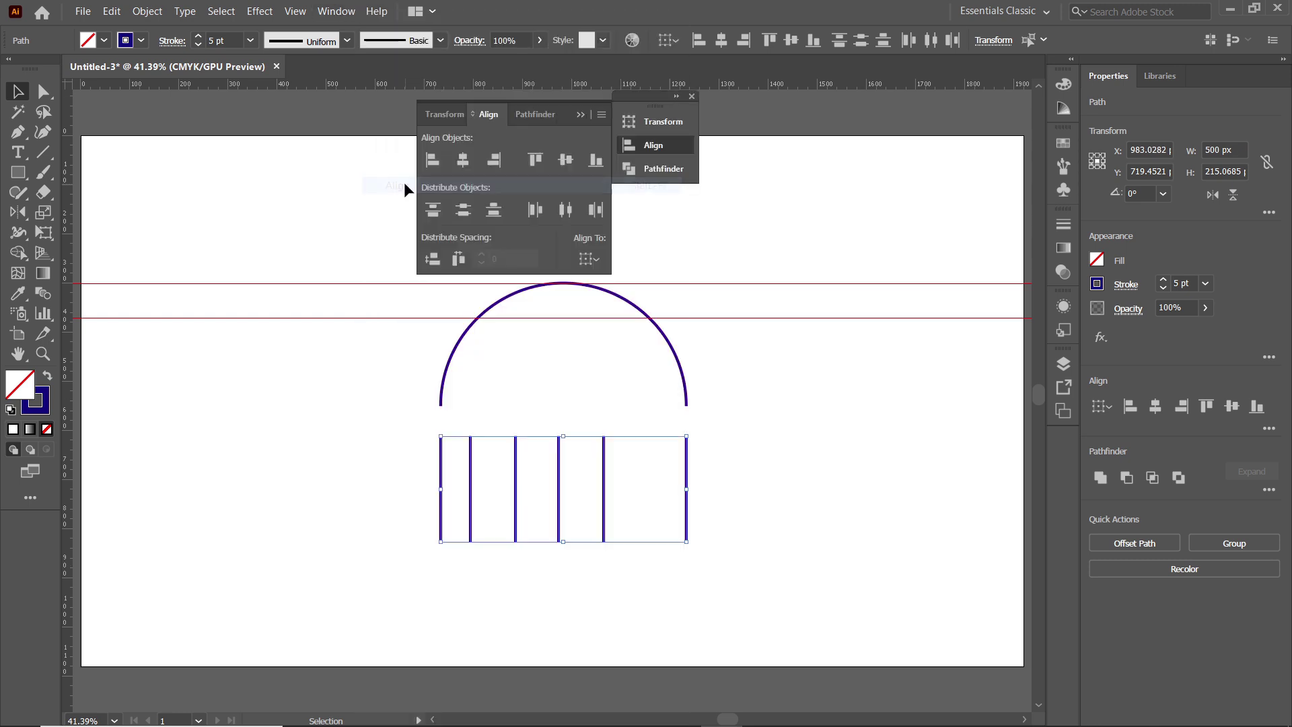
{"action": "left_click", "coordinate": [564, 210]}
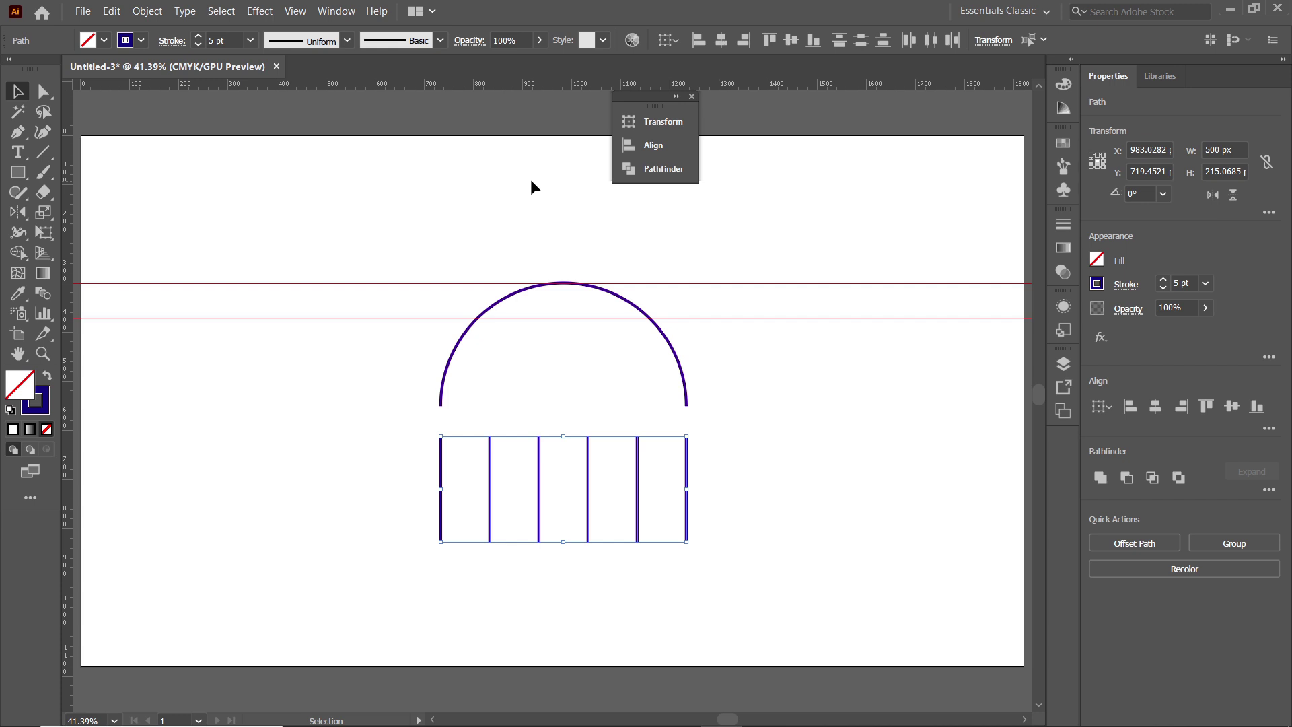
- Give the six vertical lines a green stroke
{"action": "left_click", "coordinate": [141, 43]}
{"action": "left_click", "coordinate": [71, 81]}
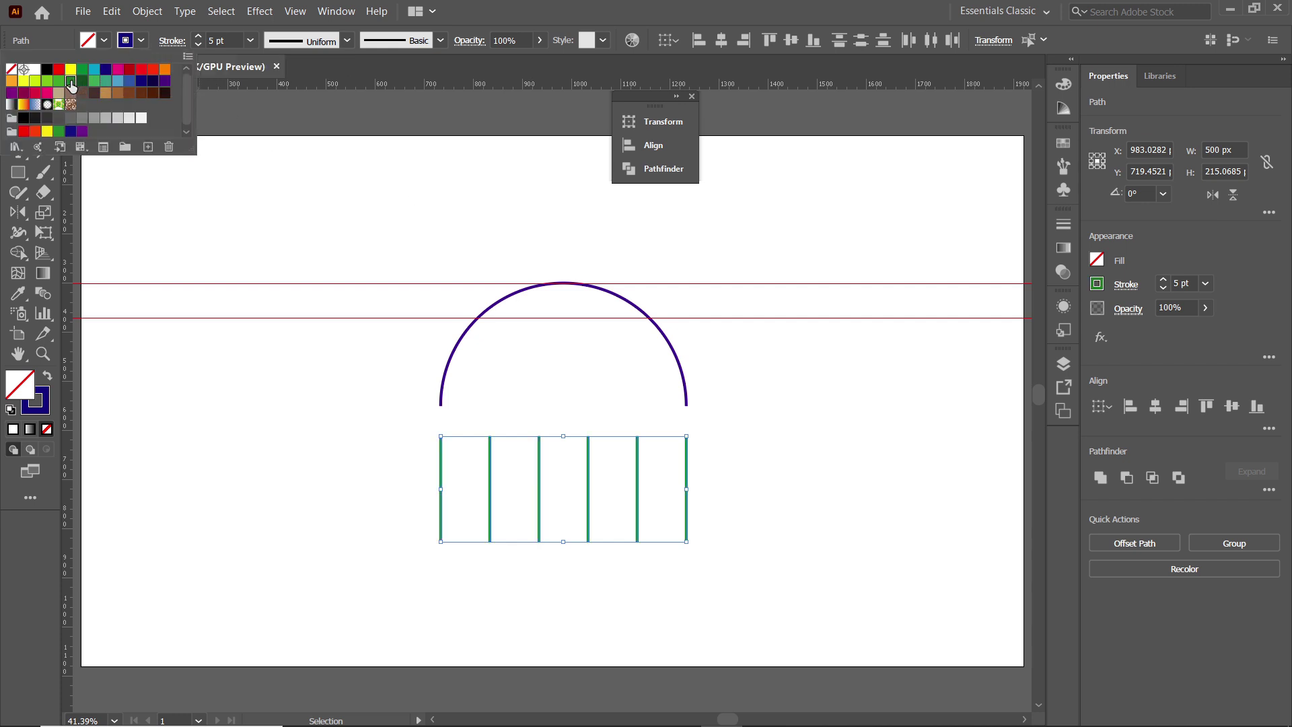
{"action": "left_click", "coordinate": [283, 170]}
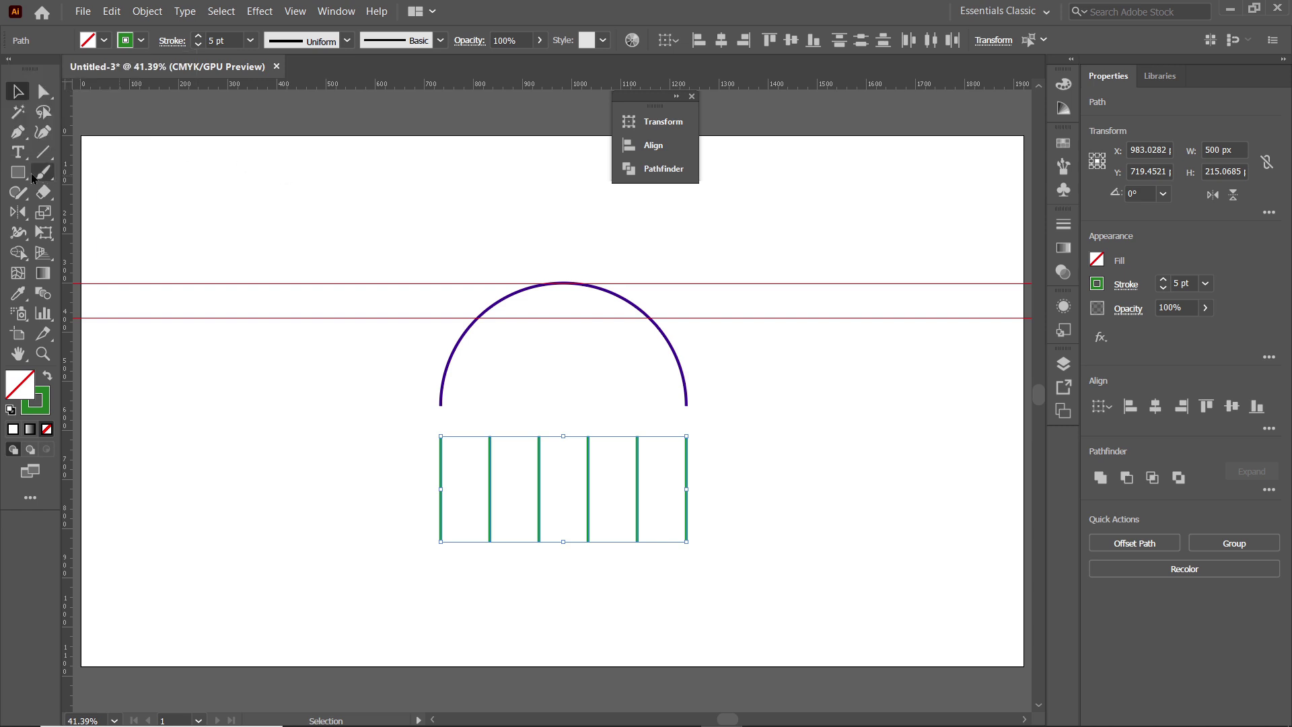
- Add a 500 px circle and move it down and right over the first lines
{"action": "left_click_drag", "start_coordinate": [18, 172], "coordinate": [87, 222]}
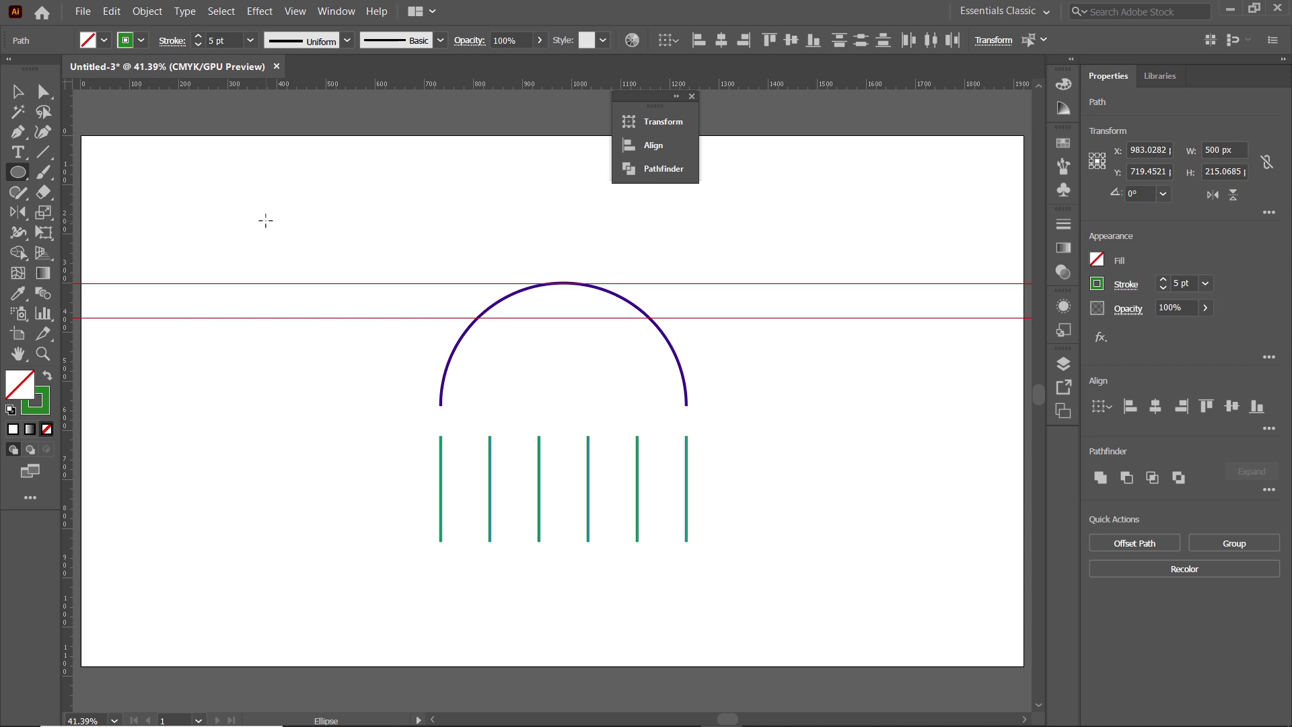
{"action": "left_click", "coordinate": [265, 220]}
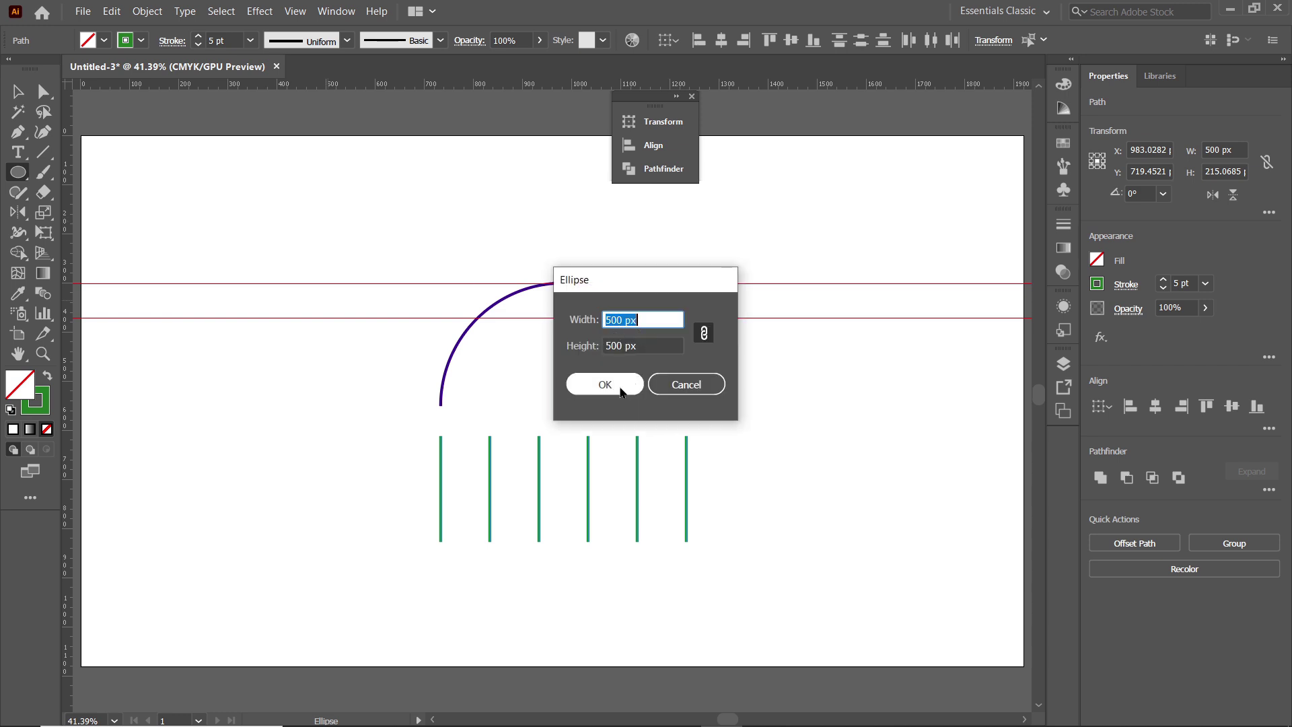
{"action": "left_click", "coordinate": [604, 384]}
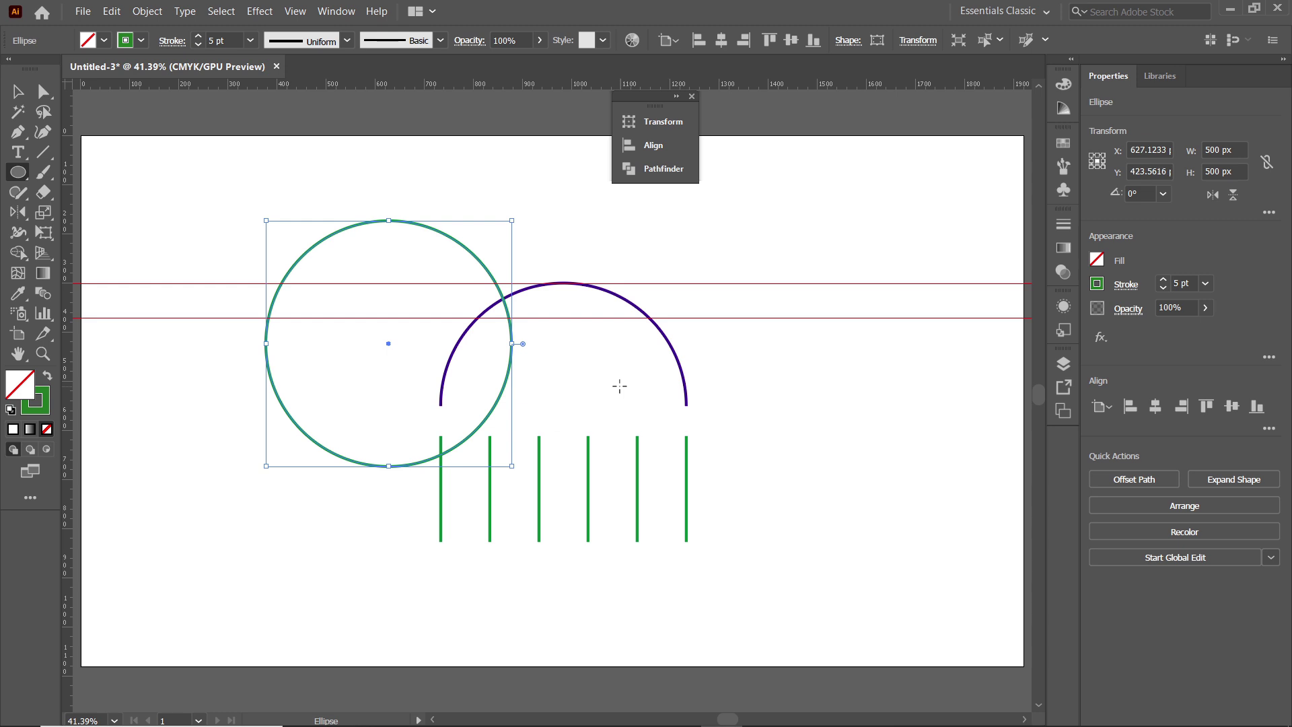
{"action": "left_click", "coordinate": [17, 90]}
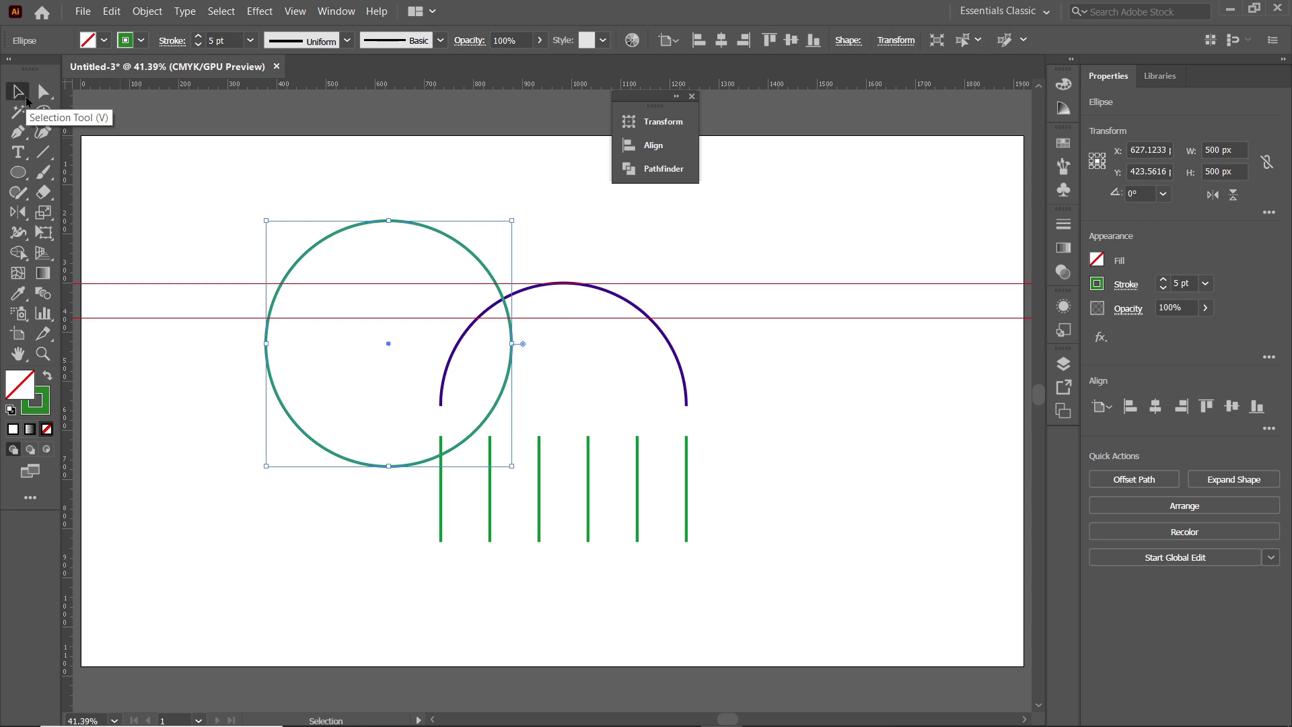
{"action": "left_click_drag", "start_coordinate": [396, 223], "coordinate": [396, 319]}
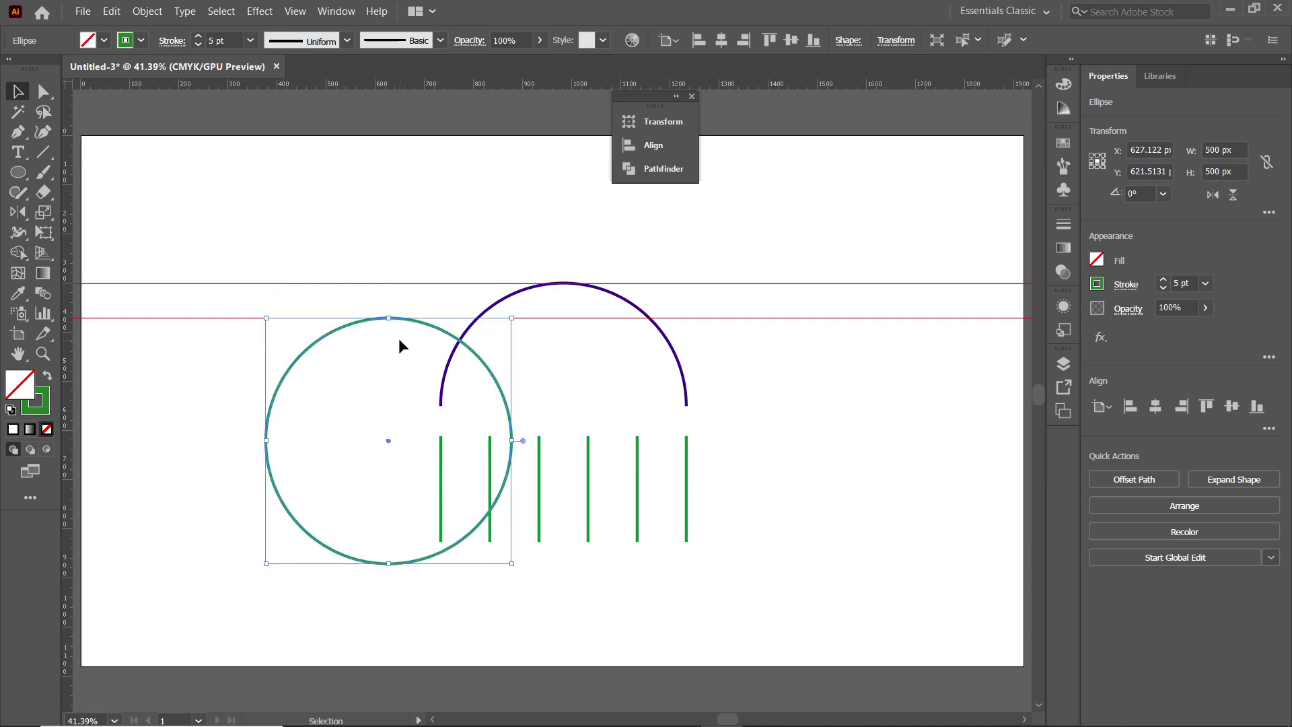
{"action": "left_click_drag", "start_coordinate": [510, 453], "coordinate": [536, 460]}
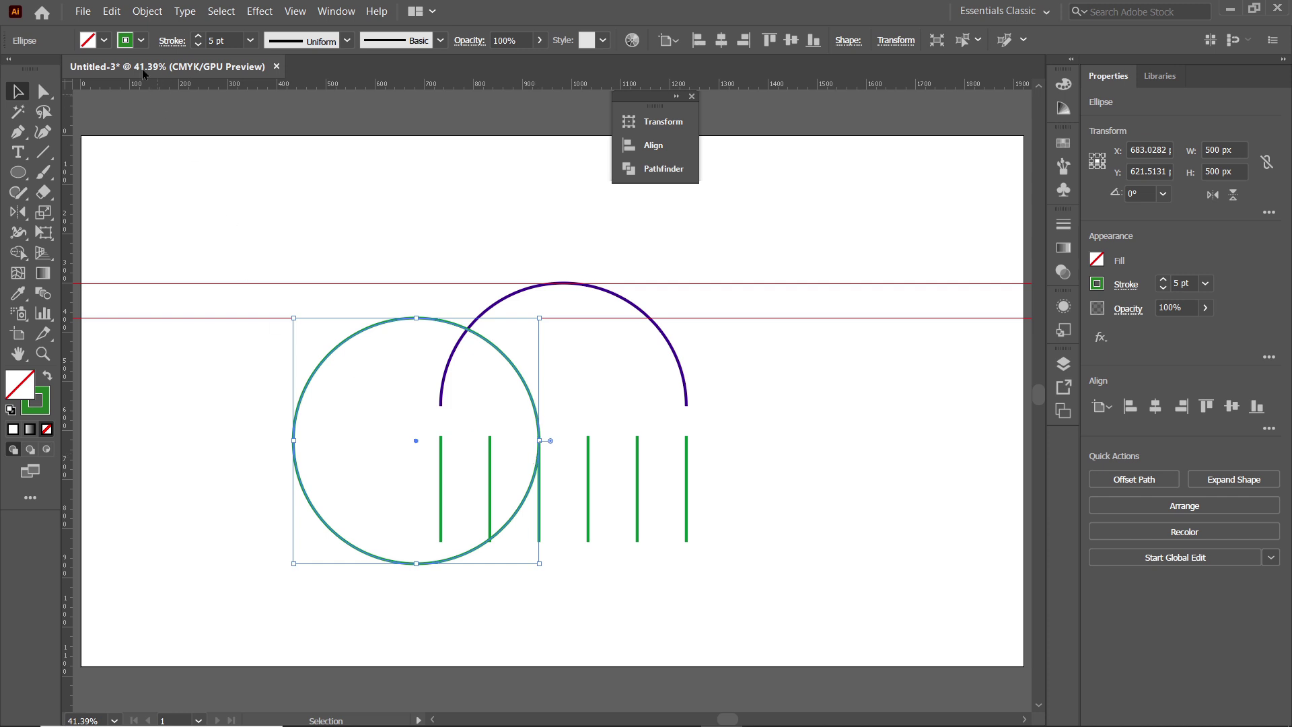
- Change the new circle's stroke to dark blue
{"action": "left_click", "coordinate": [141, 40]}
{"action": "left_click", "coordinate": [104, 70]}
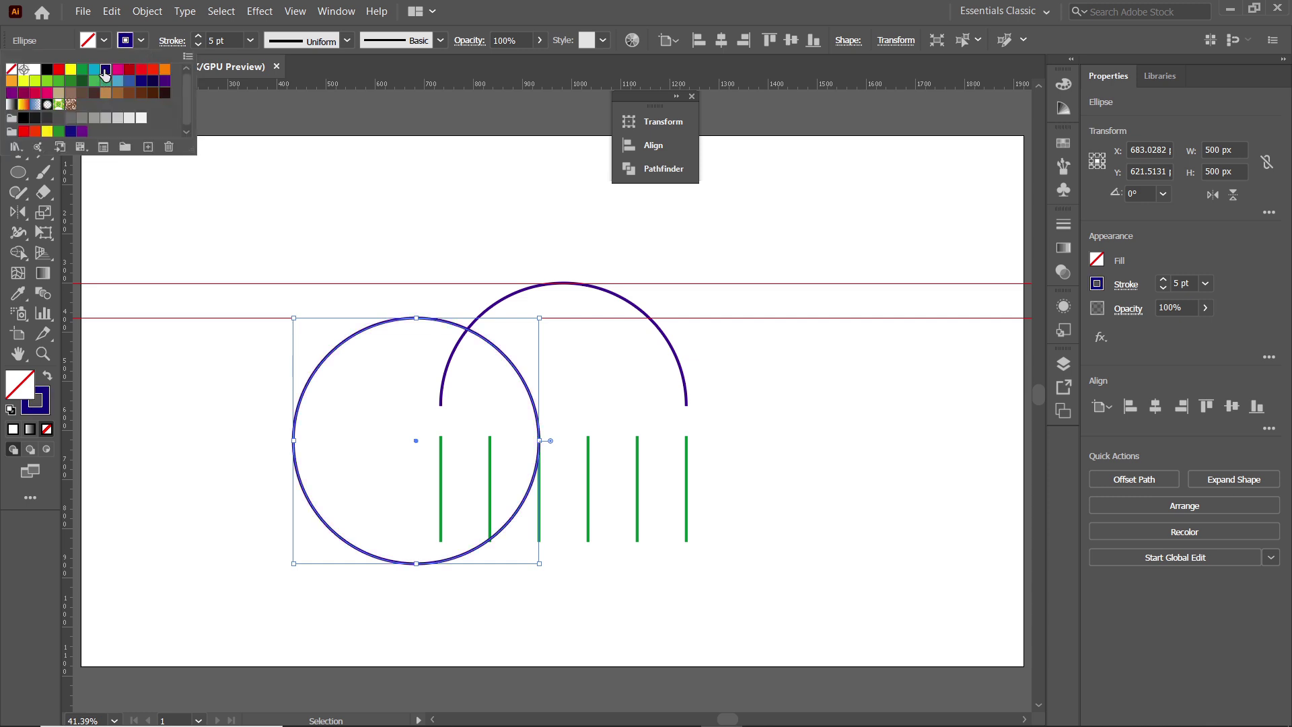
{"action": "left_click", "coordinate": [514, 431]}
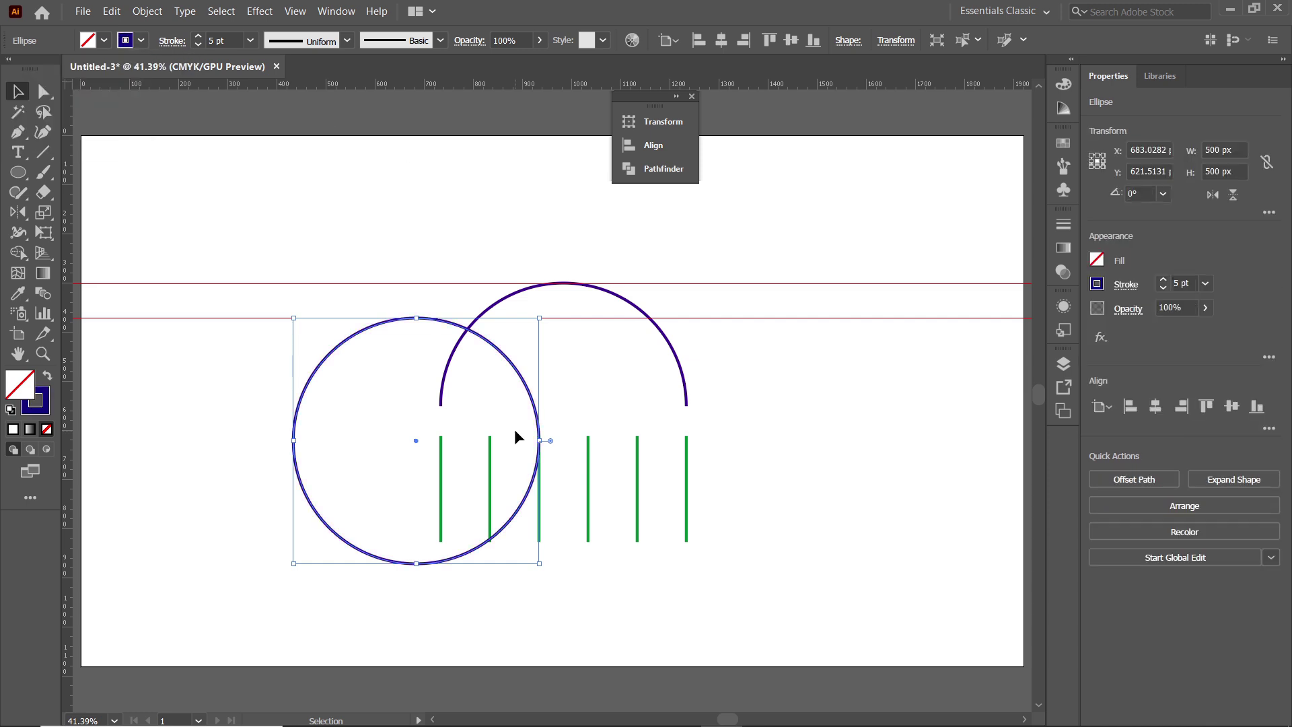
- Copy and Paste in Place the circle, then scale the copy around its centre to 300 px
{"action": "left_click", "coordinate": [111, 12]}
{"action": "left_click", "coordinate": [143, 83]}
{"action": "left_click", "coordinate": [113, 11]}
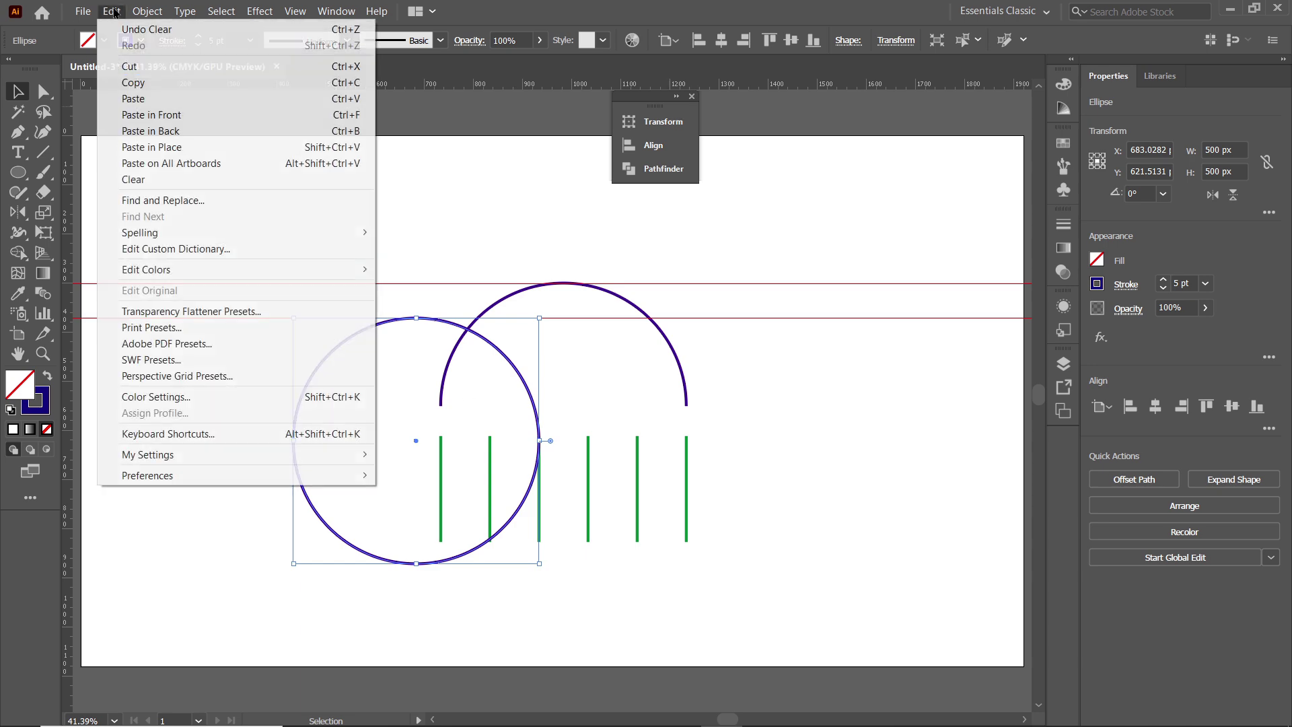
{"action": "left_click", "coordinate": [185, 148]}
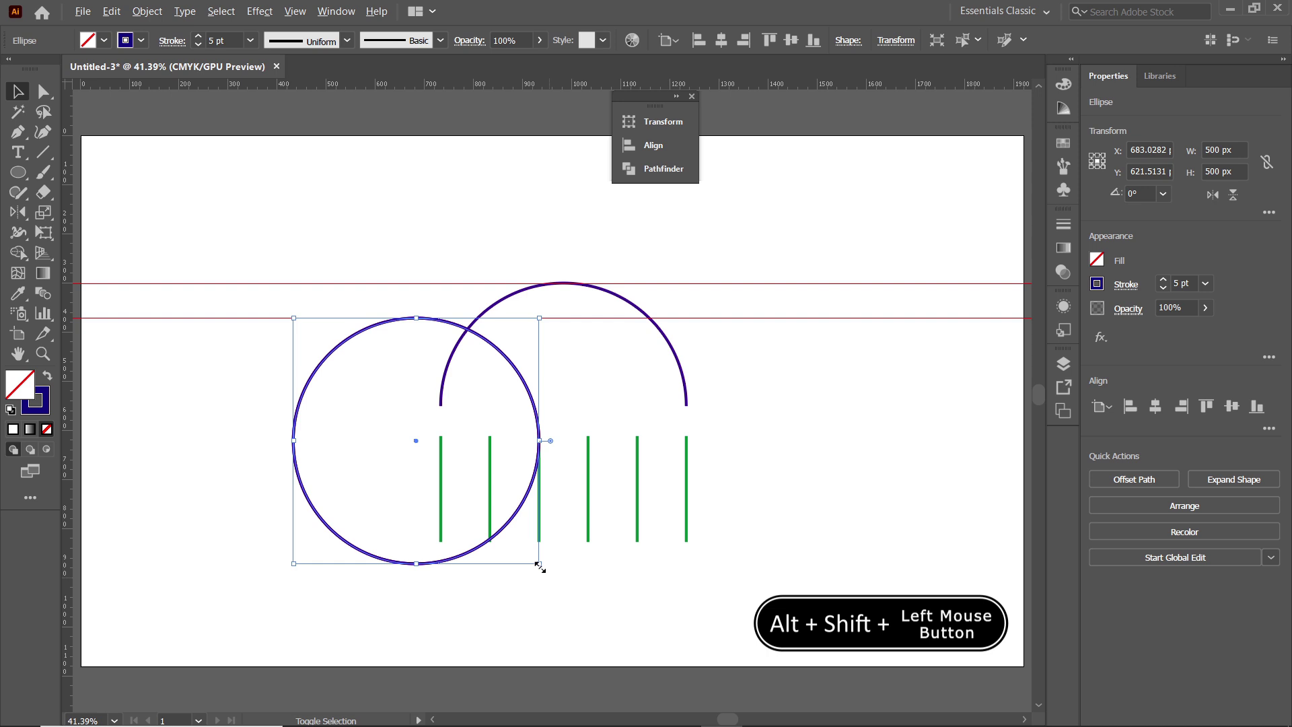
{"action": "left_click_drag", "start_coordinate": [539, 566], "coordinate": [493, 537]}
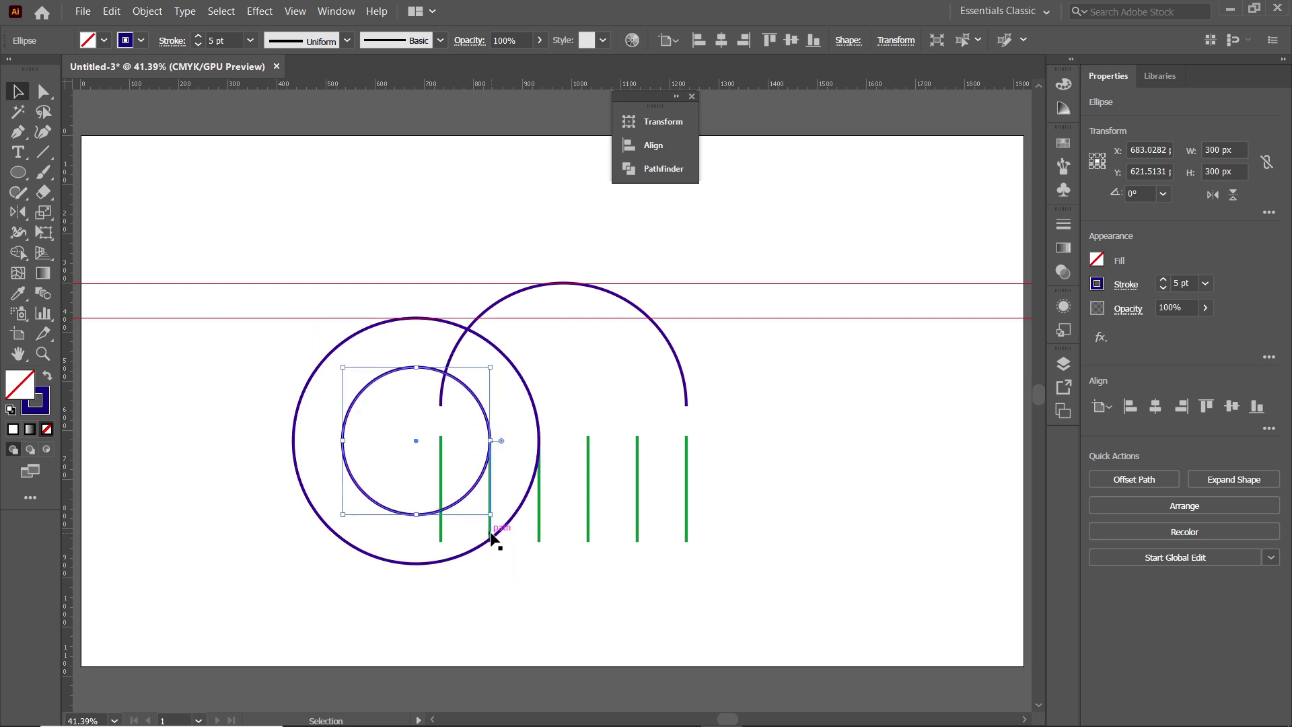
- Trim the small circle to a quarter arc by deleting its top and left points
{"action": "left_click", "coordinate": [42, 92]}
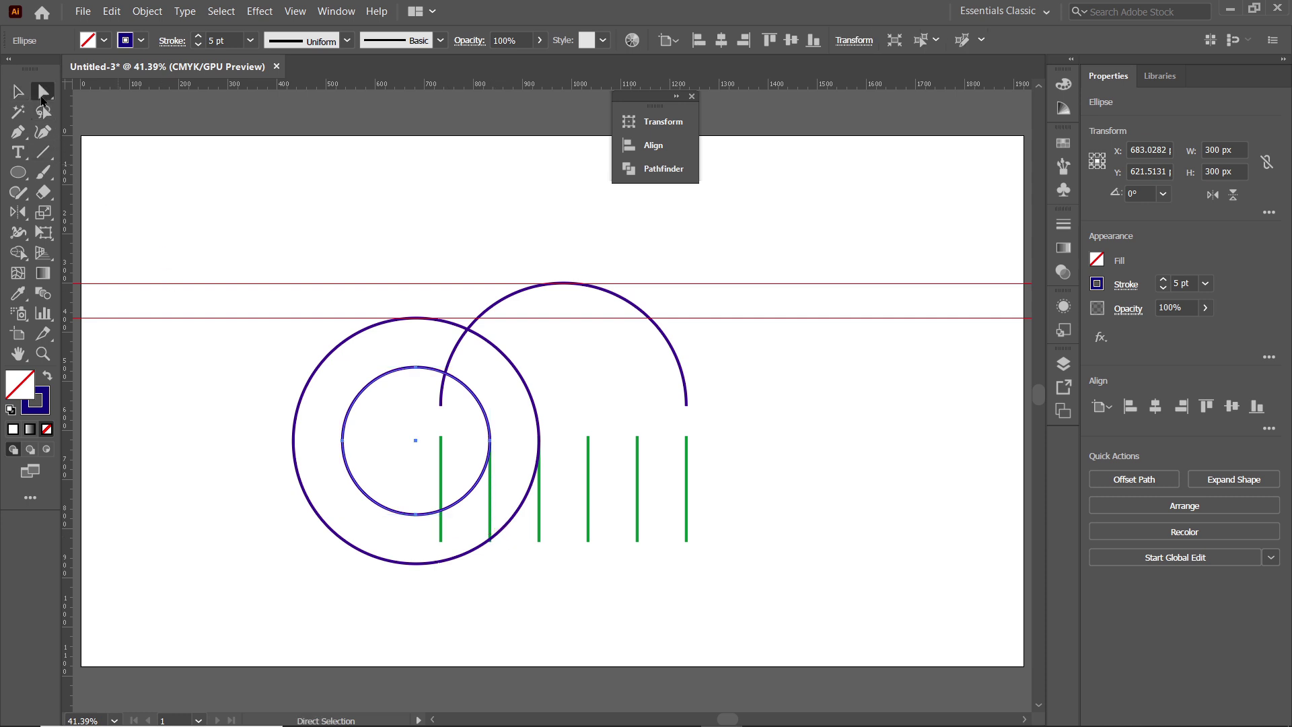
{"action": "left_click_drag", "start_coordinate": [395, 355], "coordinate": [428, 387]}
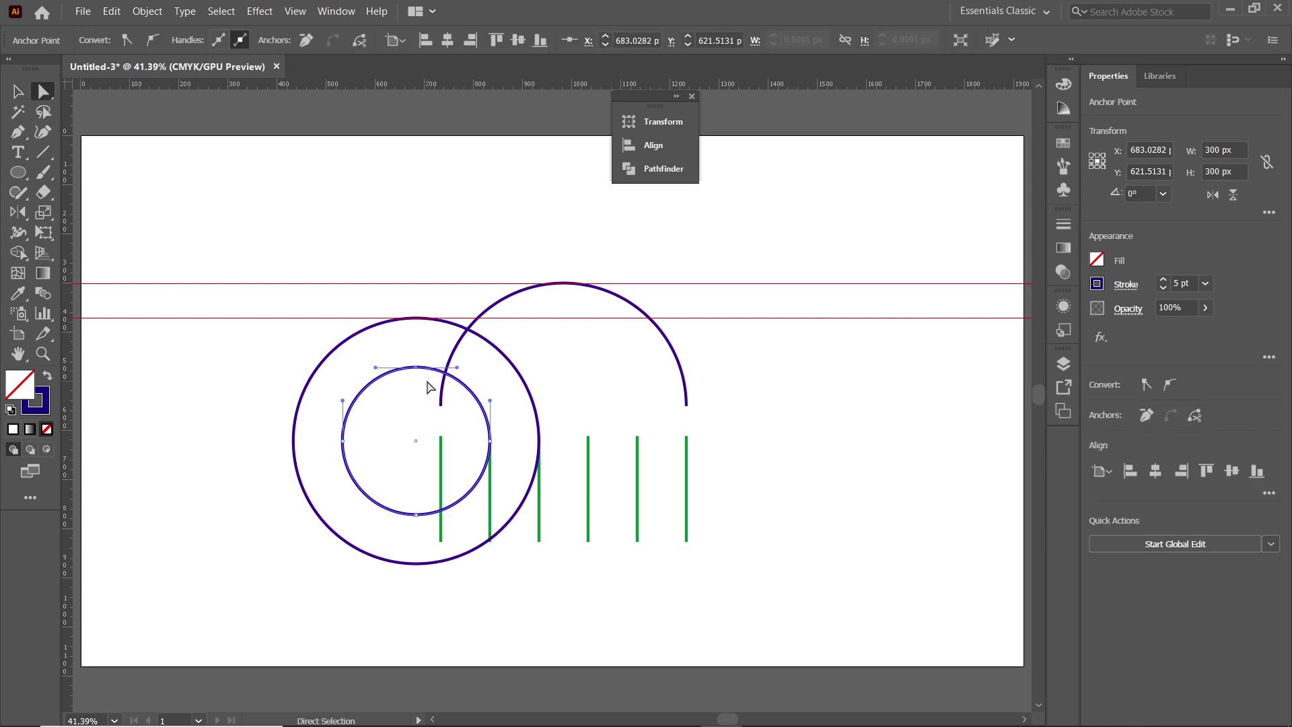
{"action": "key", "text": "Delete"}
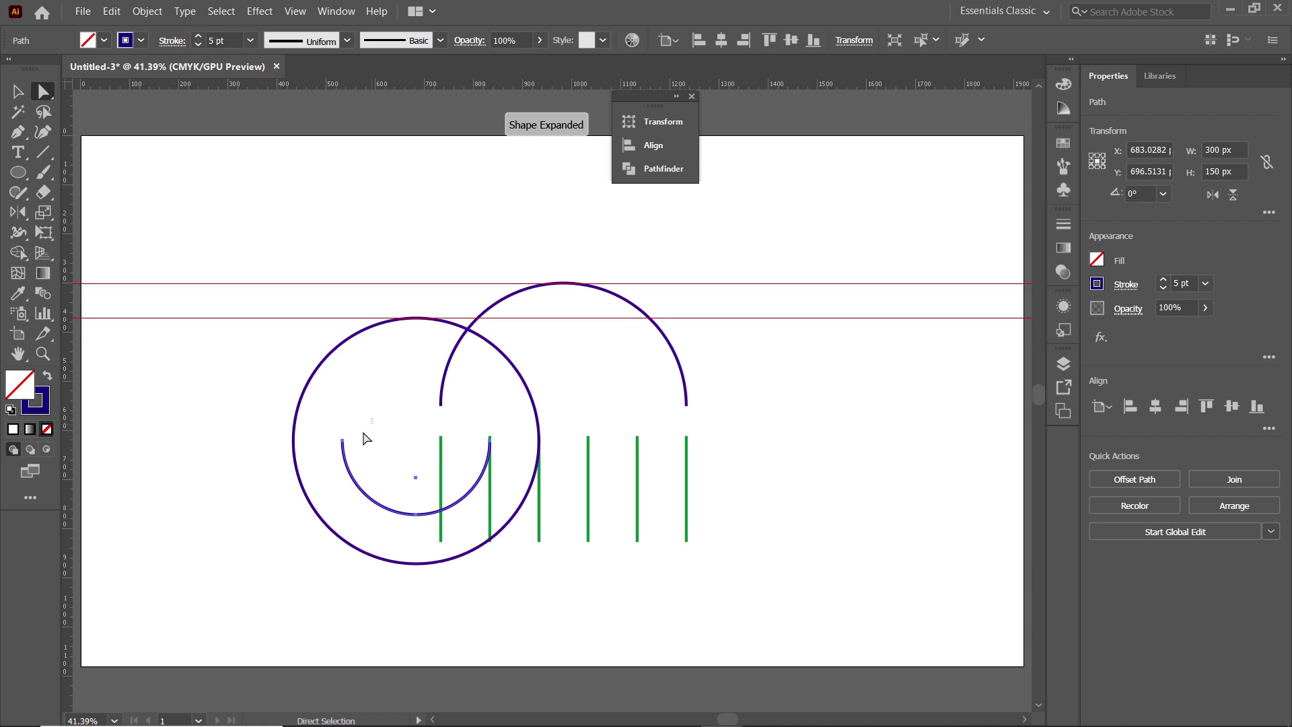
{"action": "left_click_drag", "start_coordinate": [344, 418], "coordinate": [322, 458]}
{"action": "key", "text": "Delete"}
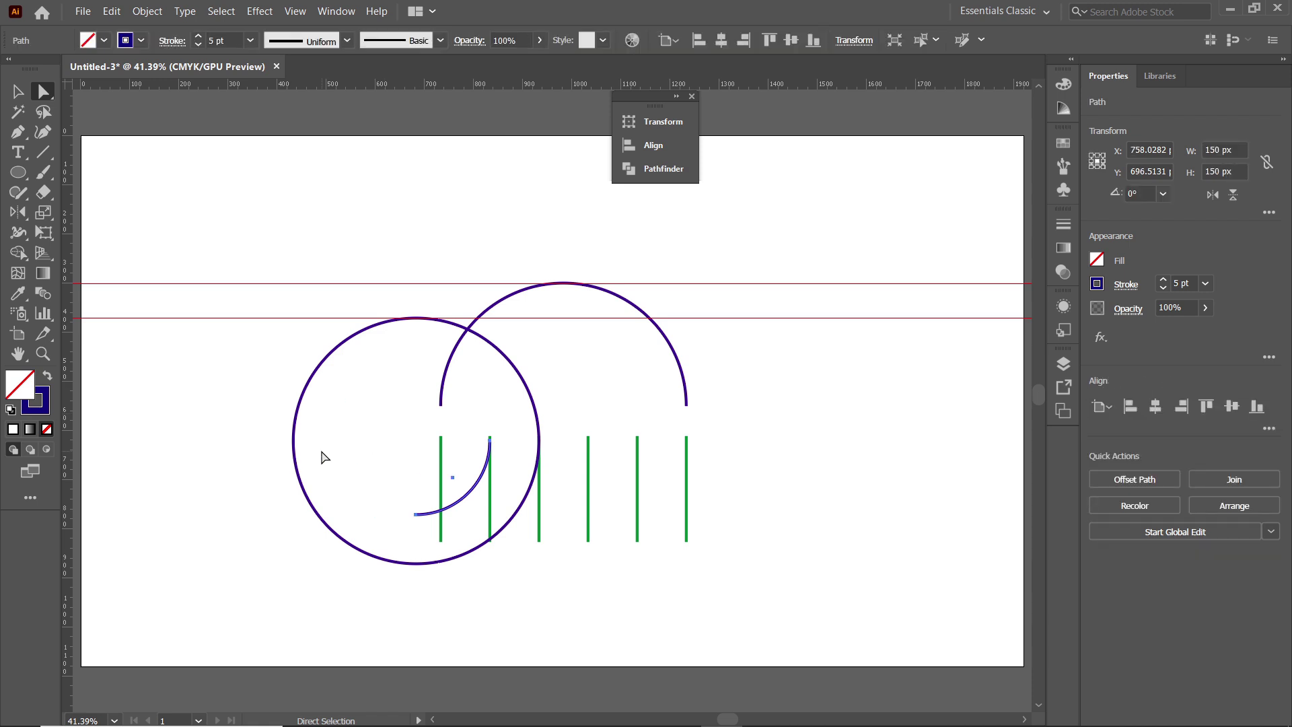
{"action": "left_click", "coordinate": [382, 514]}
- Cut the large circle to its lower-right arc and the top semicircle to its left quarter
{"action": "left_click", "coordinate": [312, 375]}
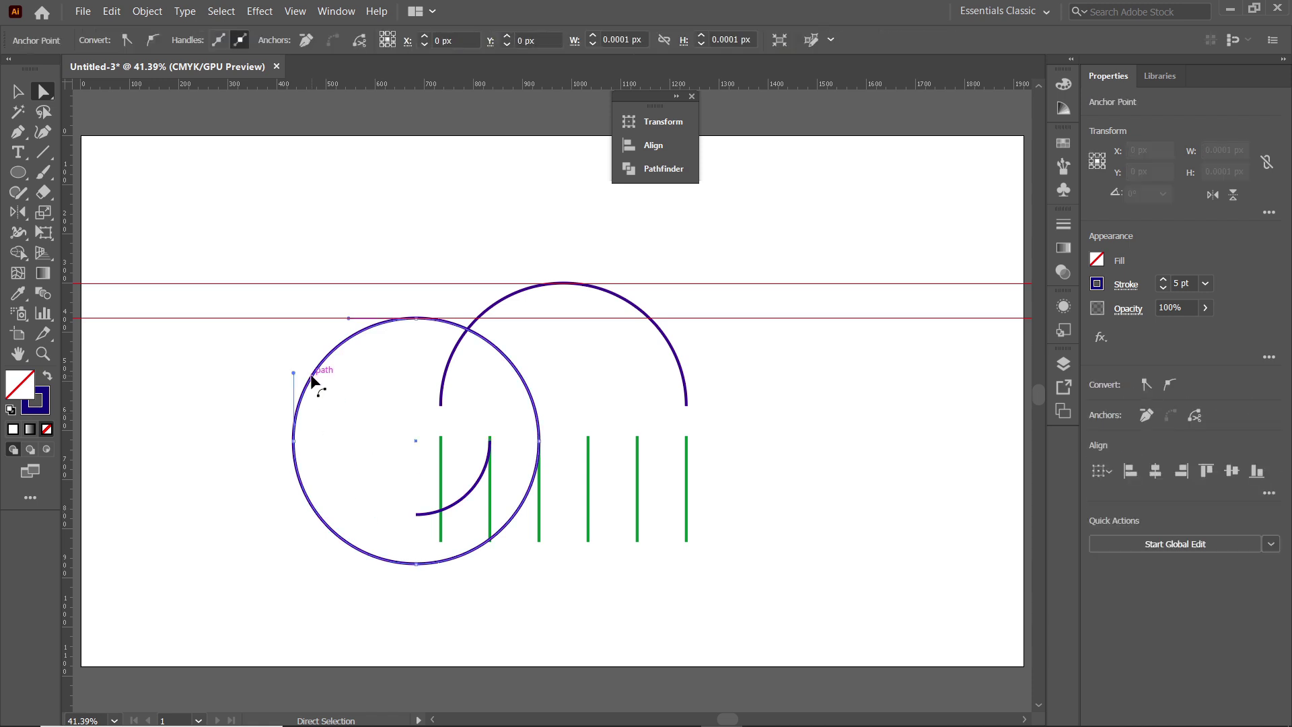
{"action": "left_click_drag", "start_coordinate": [281, 457], "coordinate": [426, 268]}
{"action": "key", "text": "Delete"}
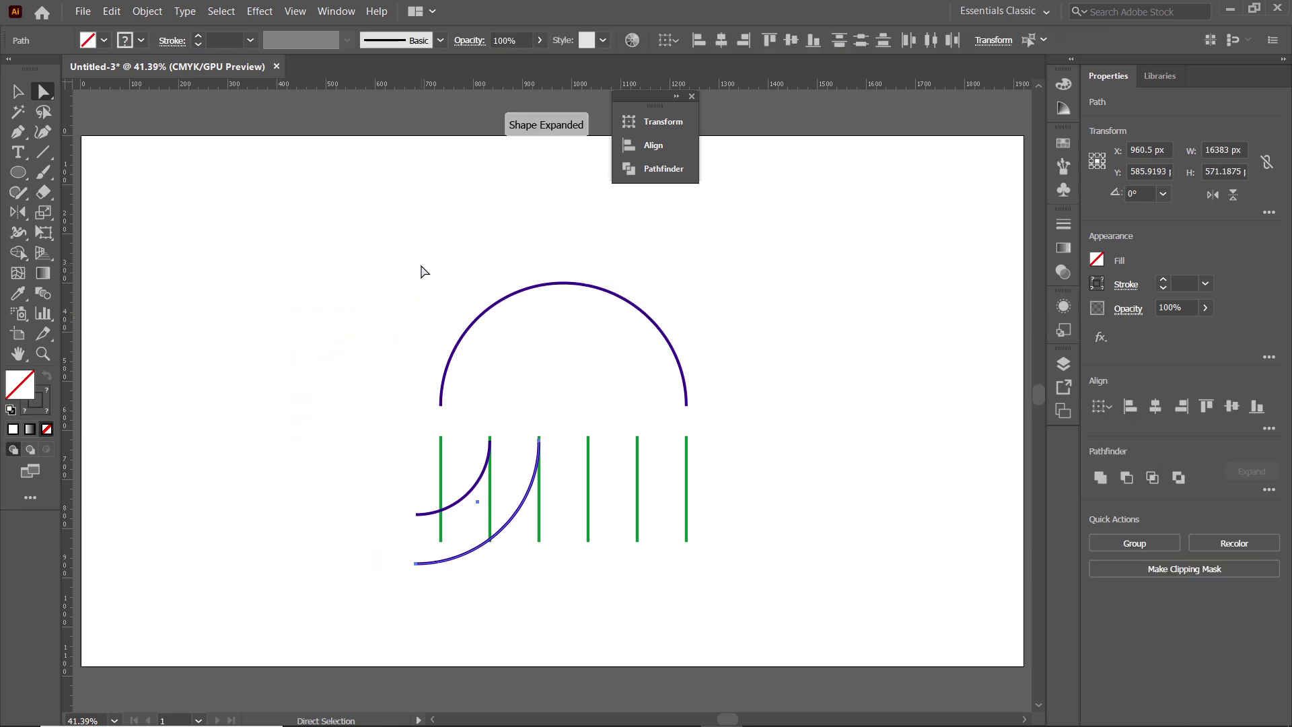
{"action": "left_click", "coordinate": [576, 285]}
{"action": "left_click_drag", "start_coordinate": [703, 380], "coordinate": [665, 424]}
{"action": "key", "text": "Delete"}
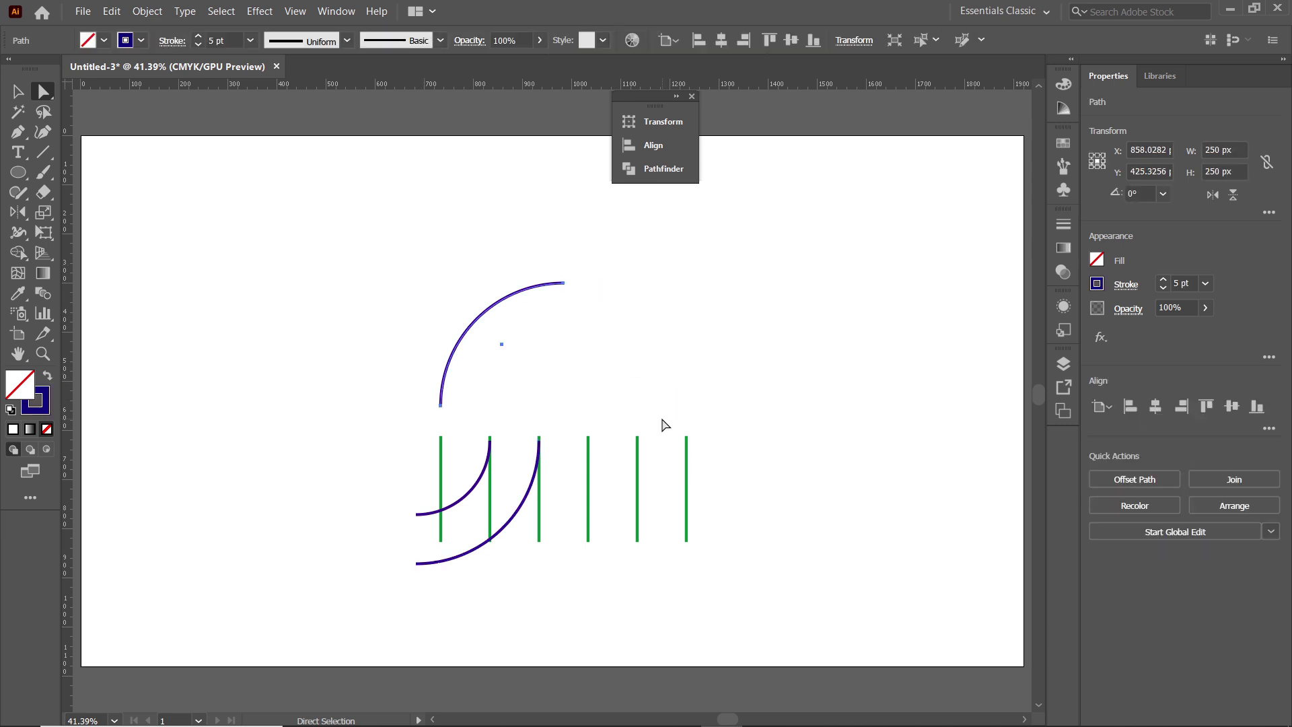
- Delete the six green vertical lines
{"action": "key", "text": "v"}
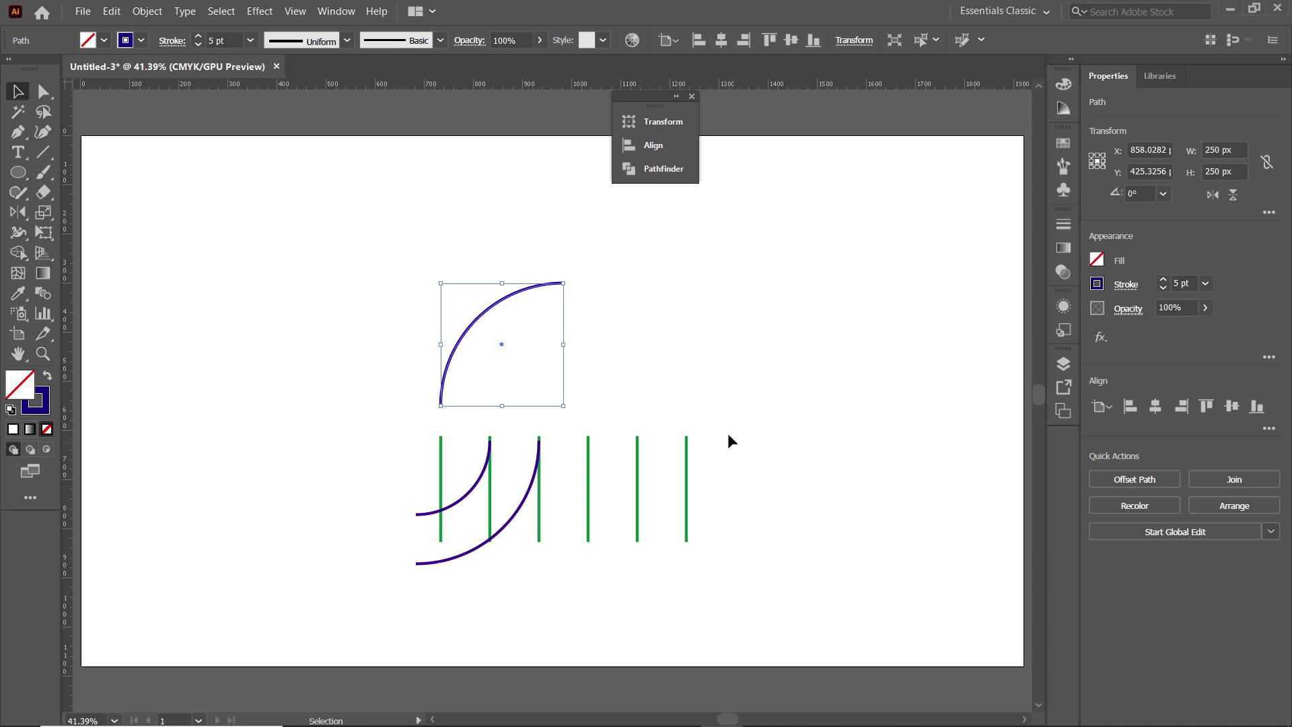
{"action": "left_click_drag", "start_coordinate": [723, 414], "coordinate": [403, 437]}
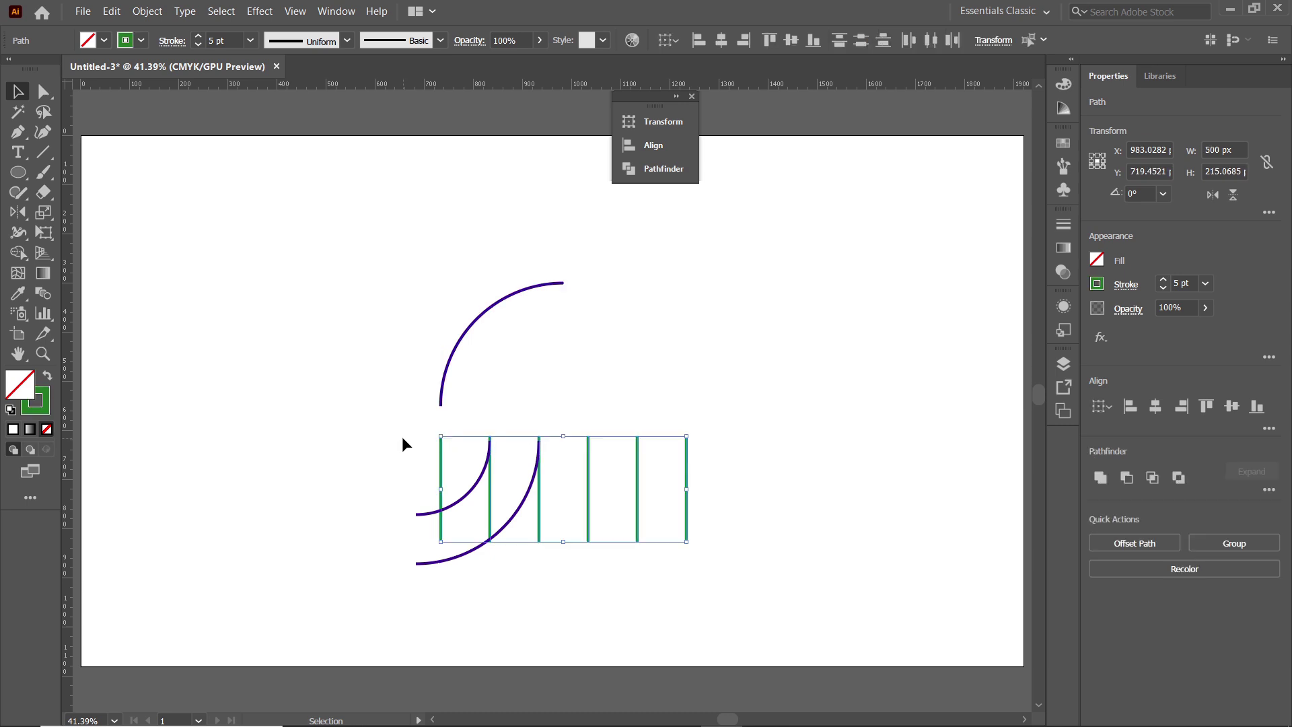
{"action": "key", "text": "Delete"}
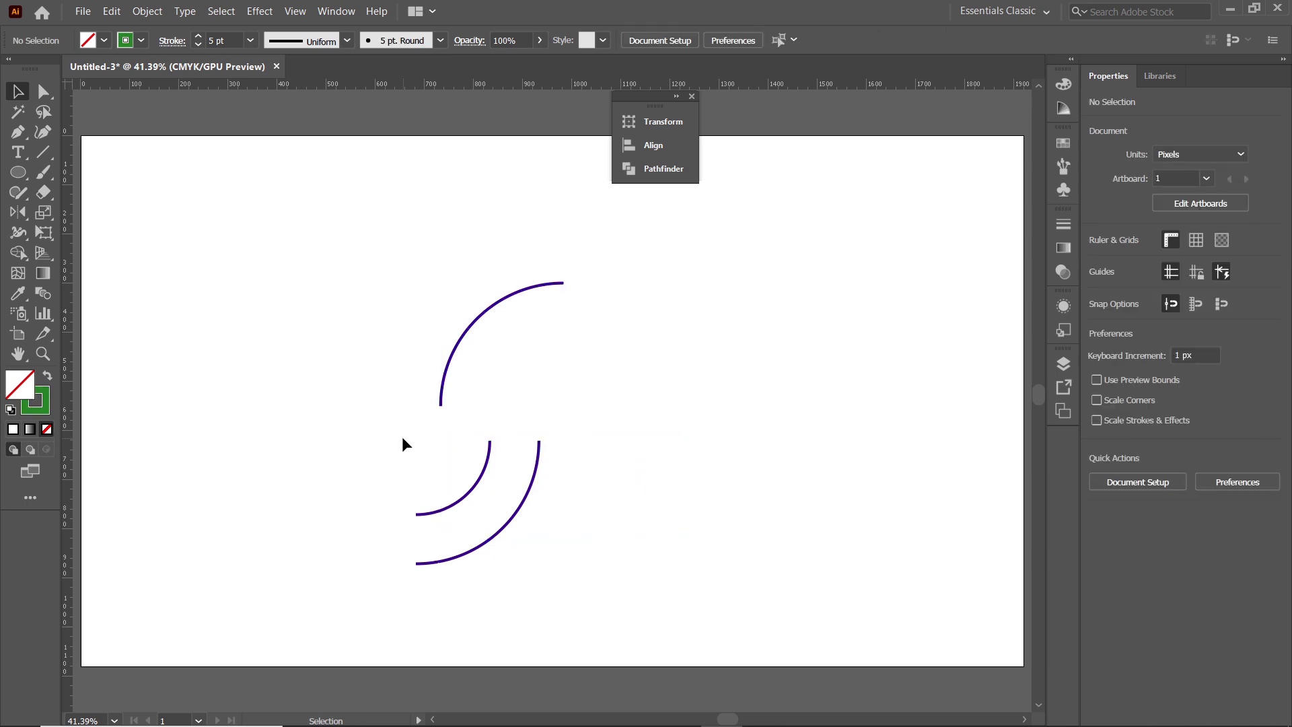
- Set the three arcs' stroke weight to 50 pt
{"action": "left_click_drag", "start_coordinate": [355, 260], "coordinate": [583, 565]}
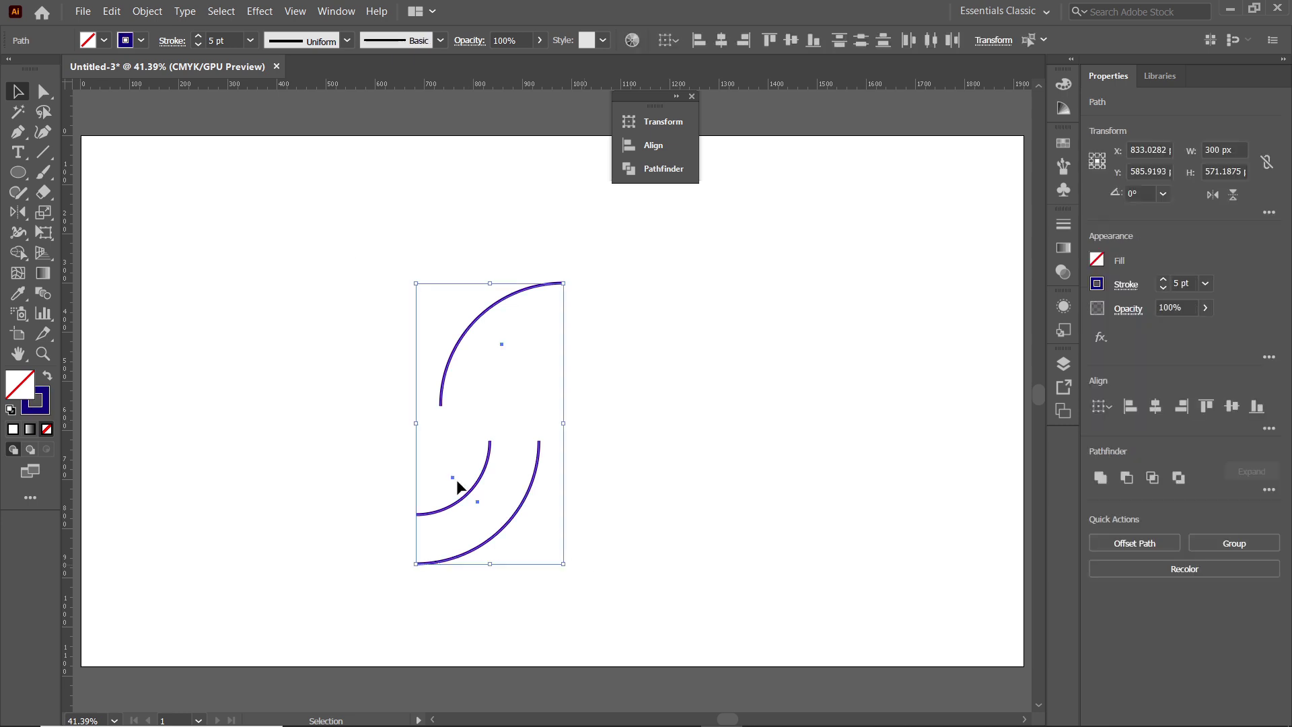
{"action": "left_click", "coordinate": [219, 40]}
{"action": "type", "text": "50"}
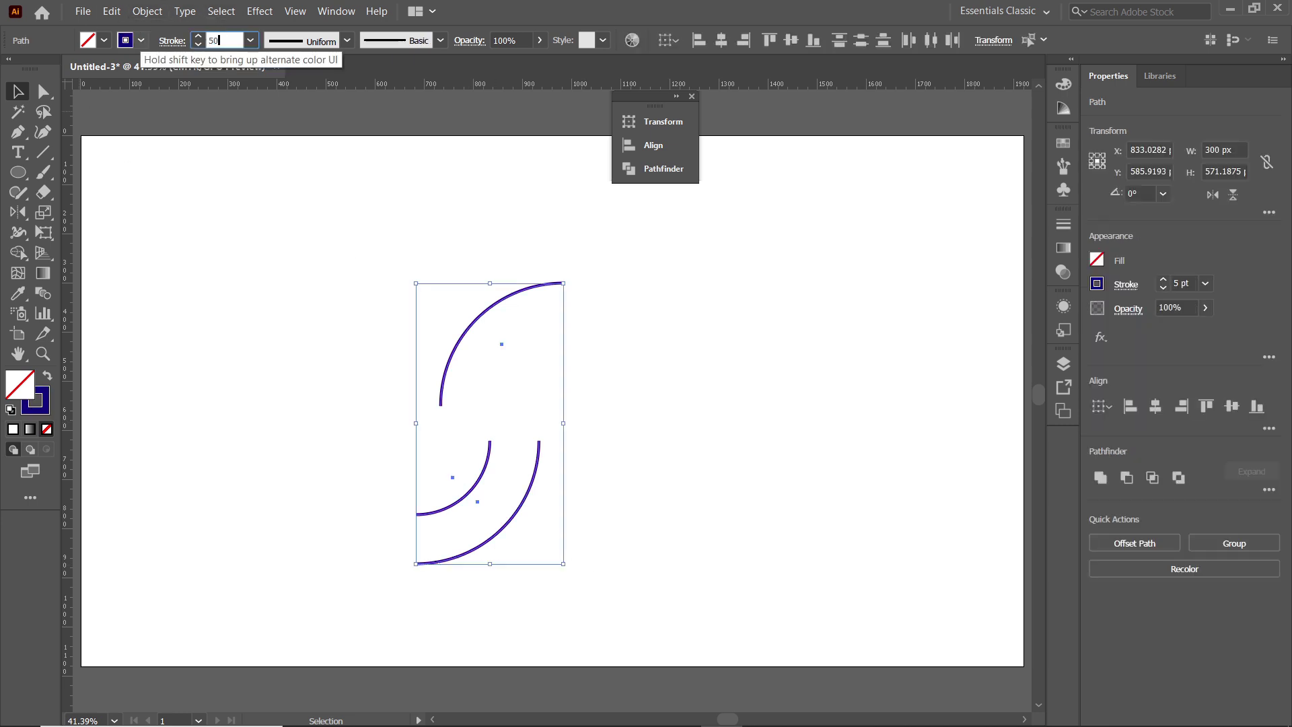
{"action": "key", "text": "Return"}
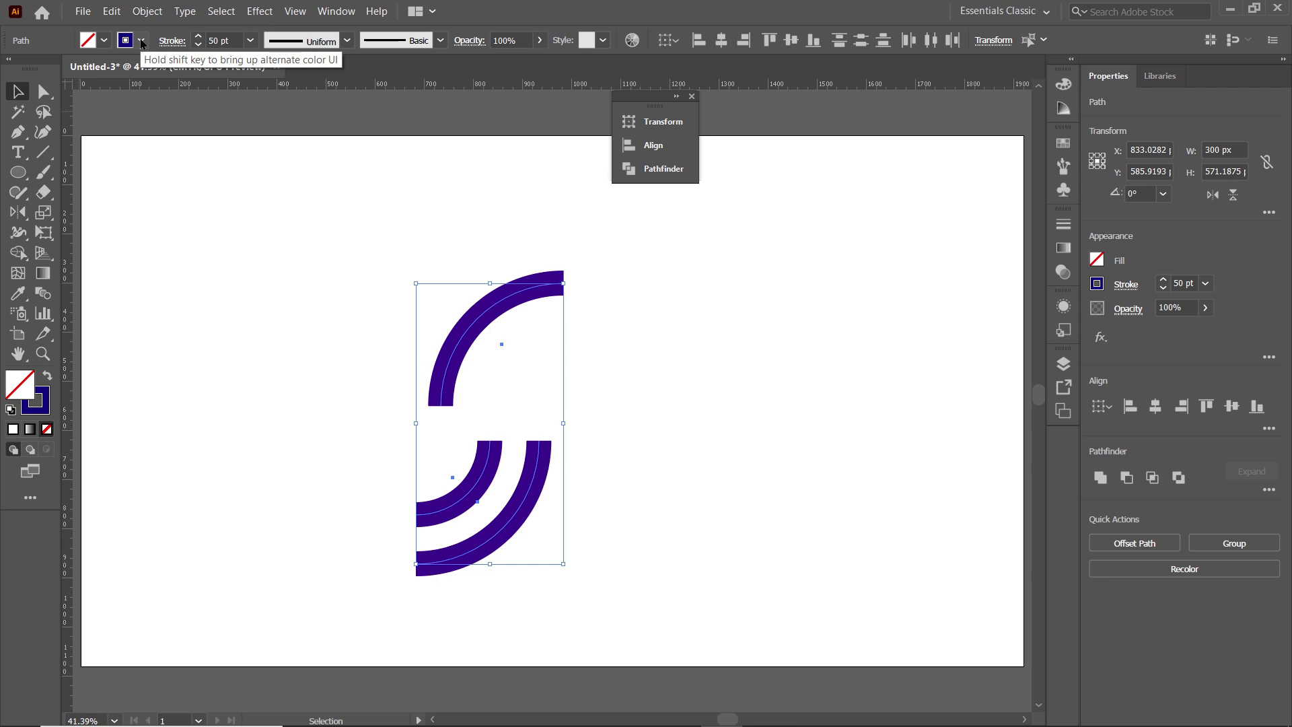
- Extend the upper arc straight down and the two lower arcs straight up with the Pen tool
{"action": "left_click", "coordinate": [23, 137]}
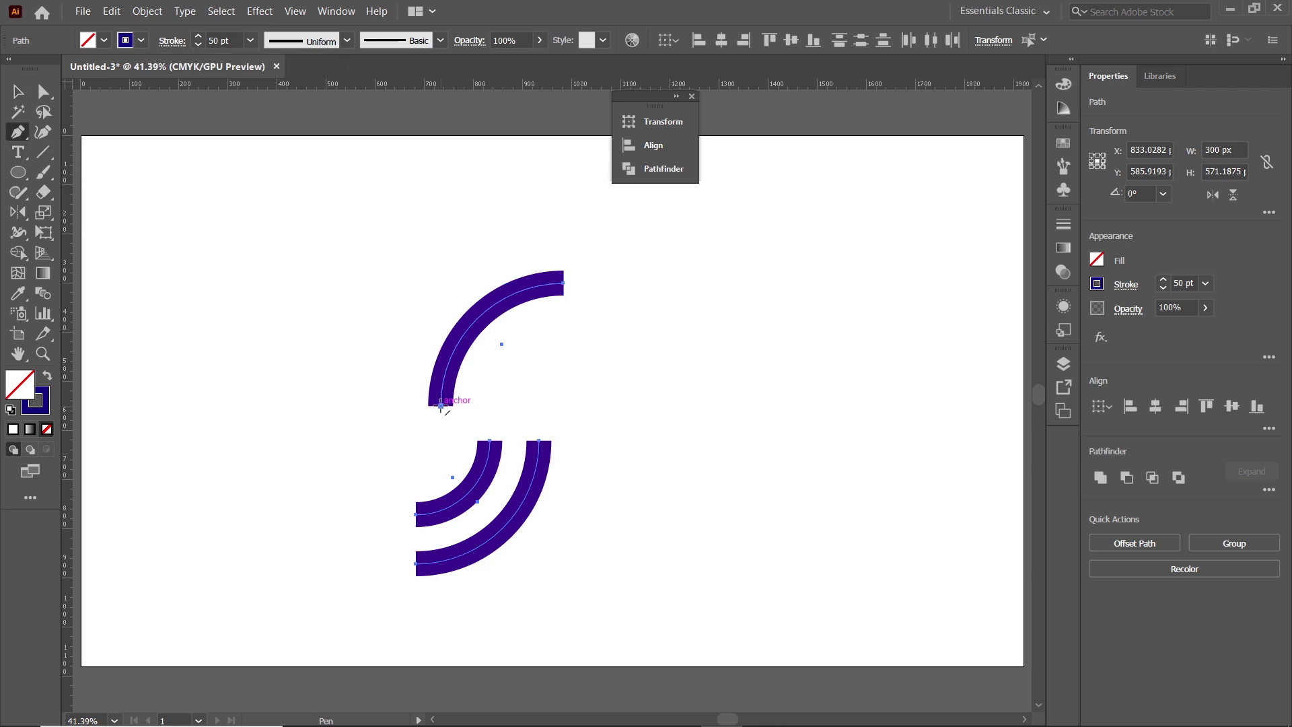
{"action": "left_click", "coordinate": [440, 406]}
{"action": "left_click", "coordinate": [440, 461]}
{"action": "left_click_drag", "start_coordinate": [440, 461], "coordinate": [458, 476]}
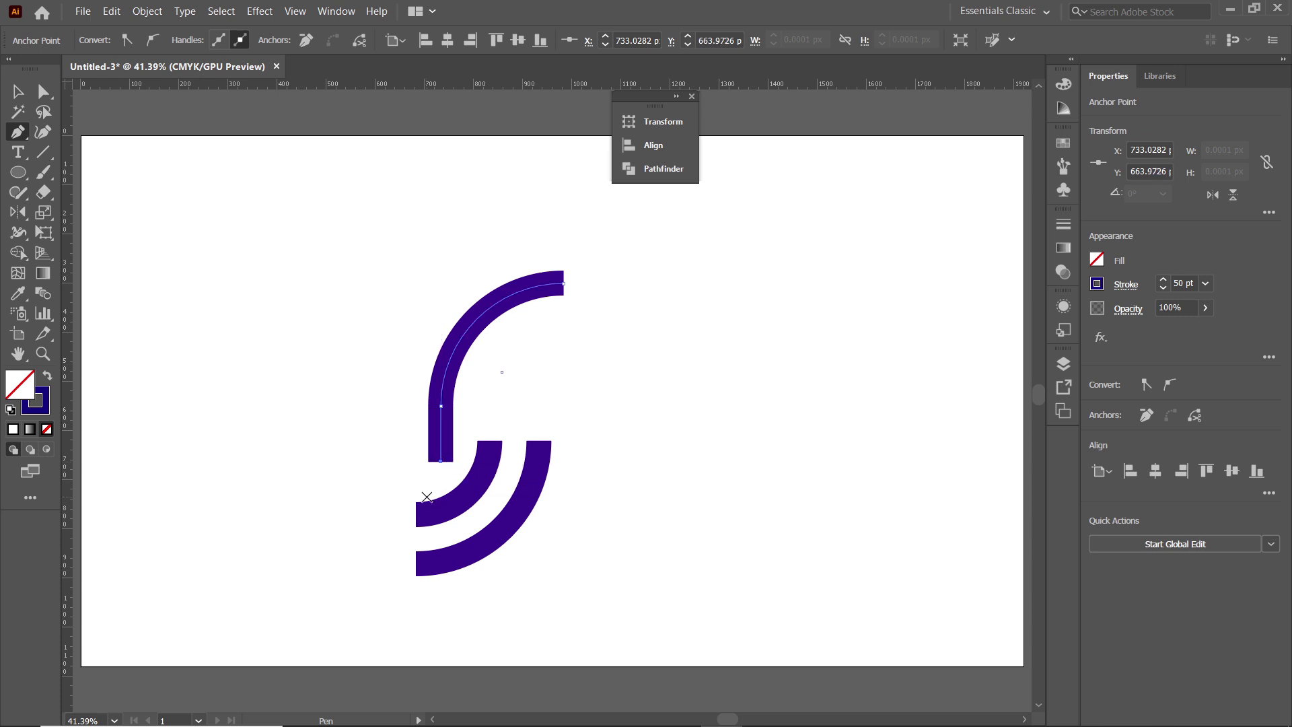
{"action": "left_click_drag", "start_coordinate": [490, 440], "coordinate": [489, 412]}
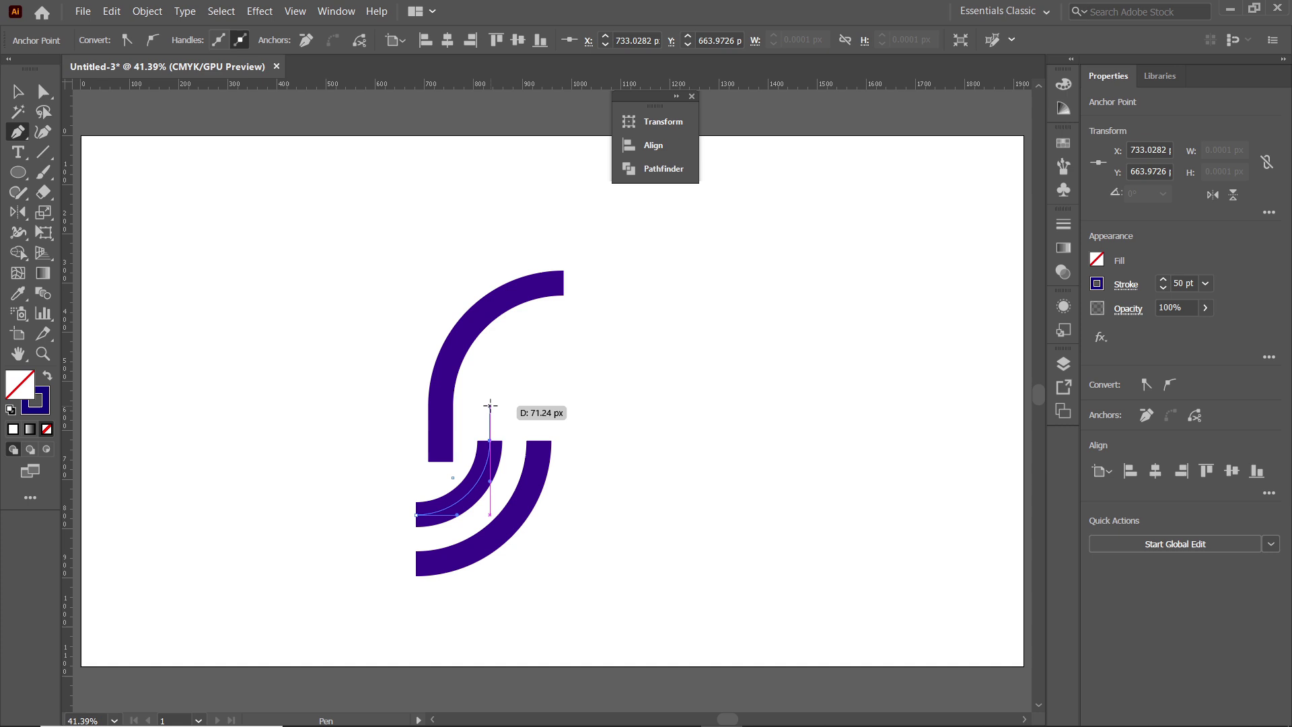
{"action": "left_click", "coordinate": [489, 405]}
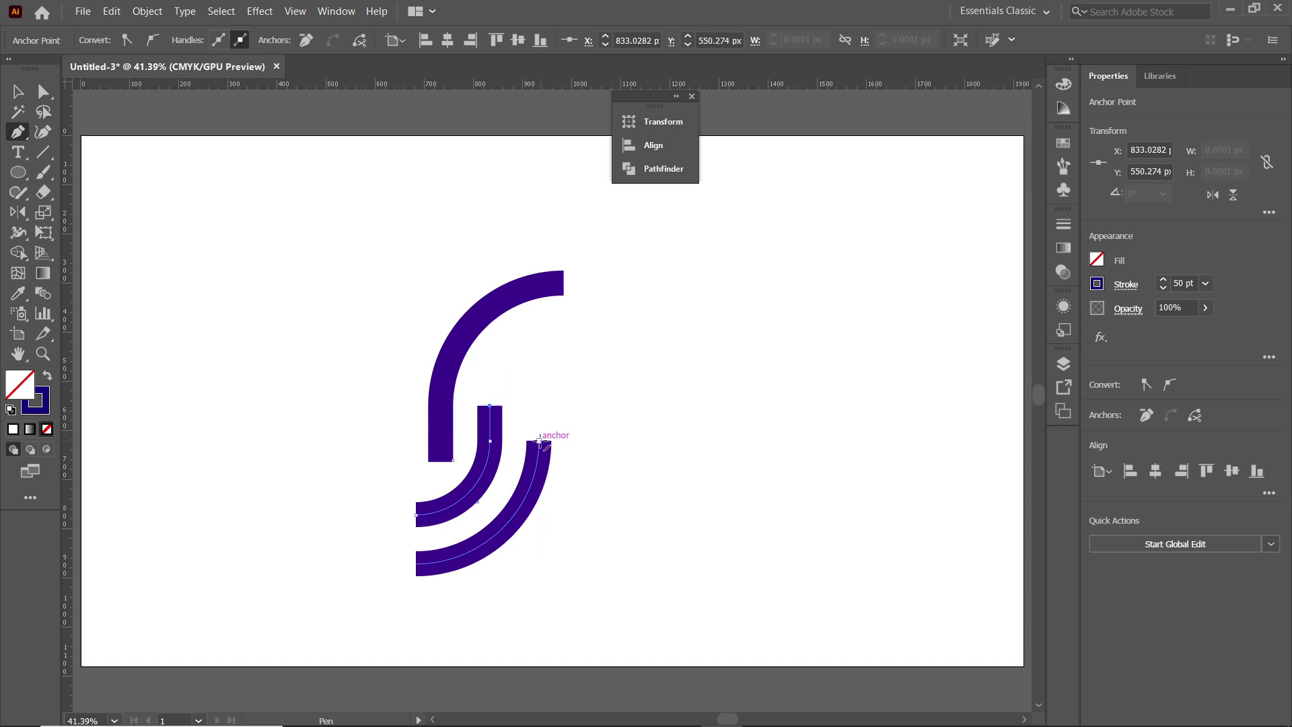
{"action": "left_click_drag", "start_coordinate": [538, 441], "coordinate": [536, 362]}
{"action": "left_click", "coordinate": [538, 362]}
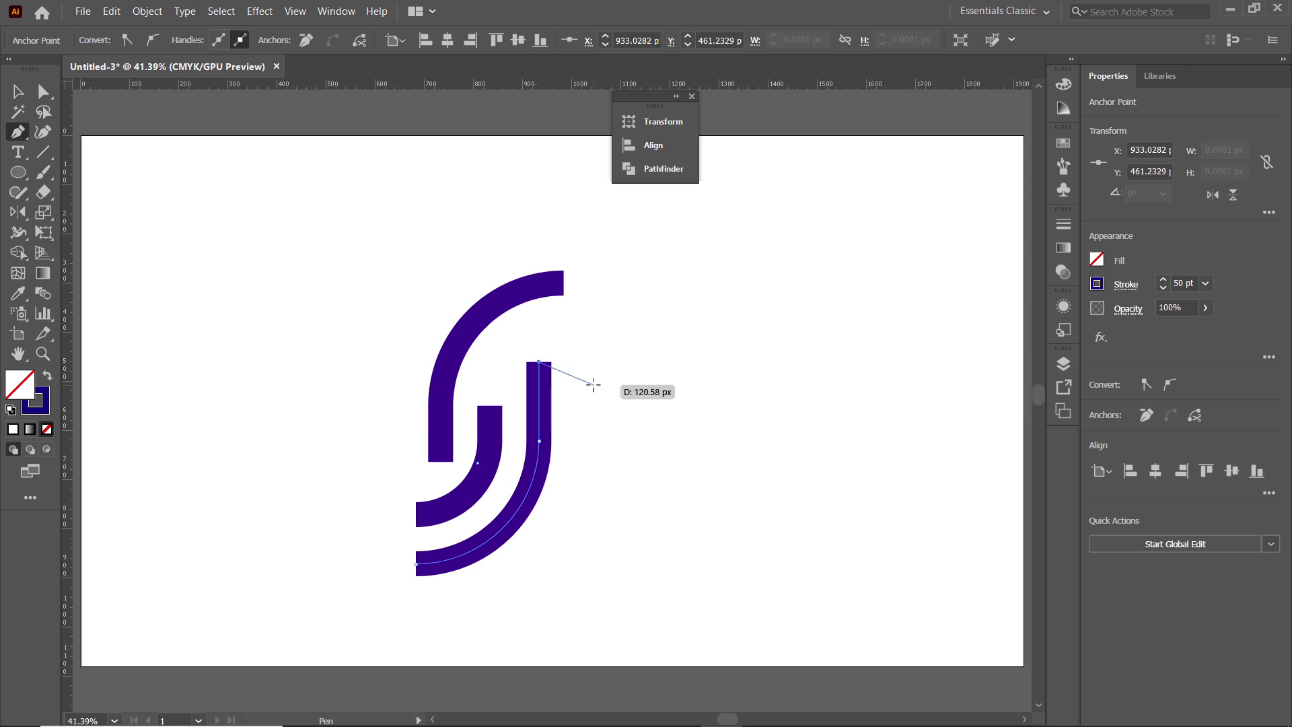
{"action": "key", "text": "Escape"}
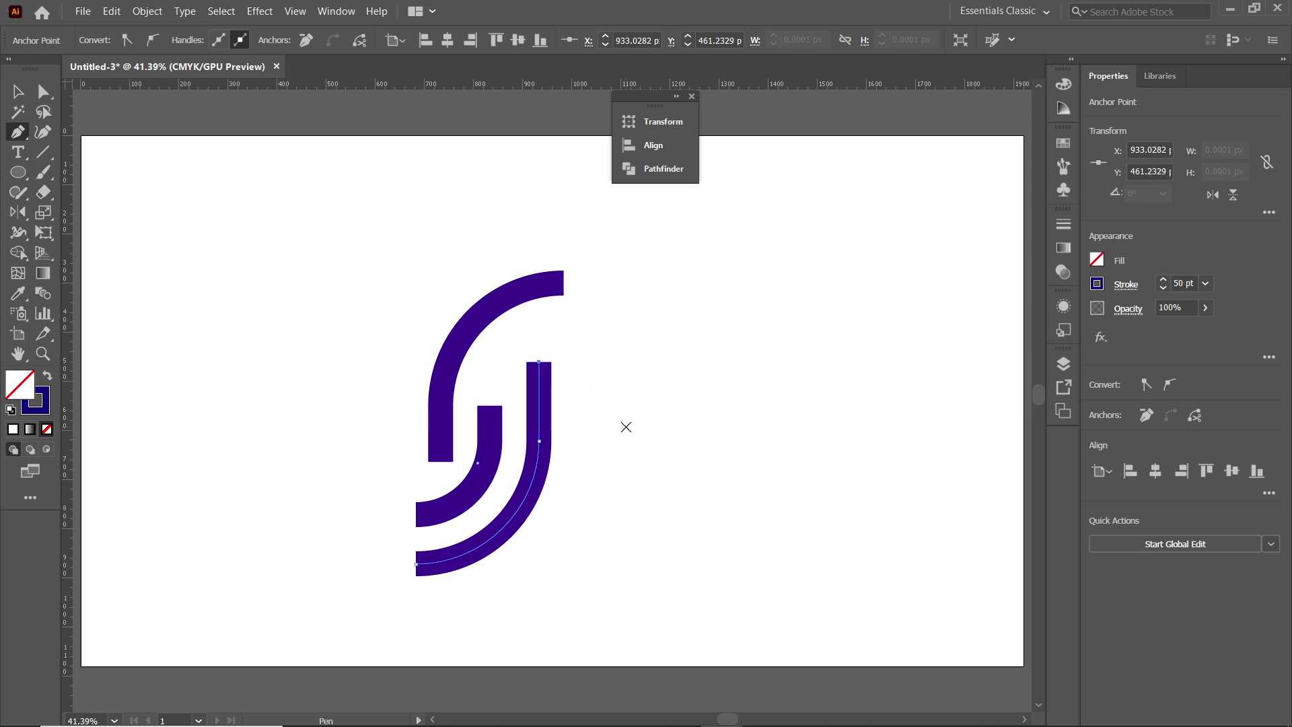
- Select all the logo paths and convert their strokes into filled outline shapes
{"action": "key", "text": "v"}
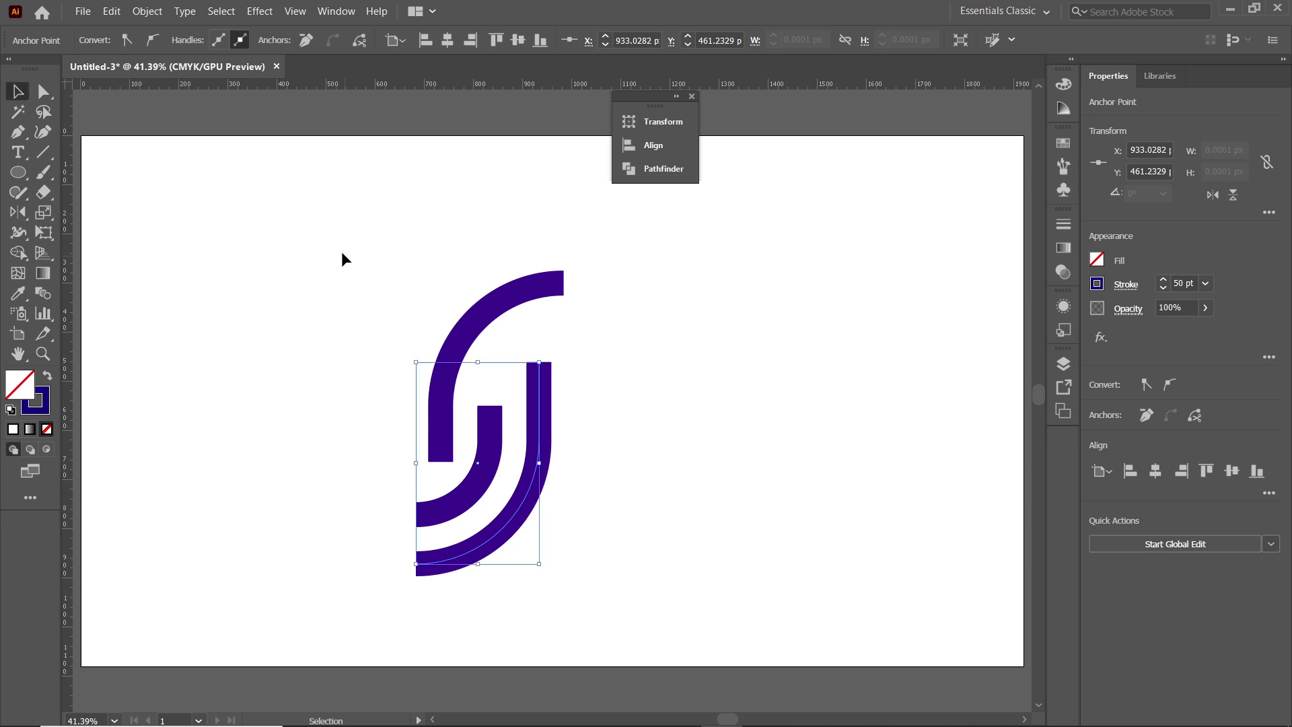
{"action": "left_click_drag", "start_coordinate": [341, 251], "coordinate": [635, 556]}
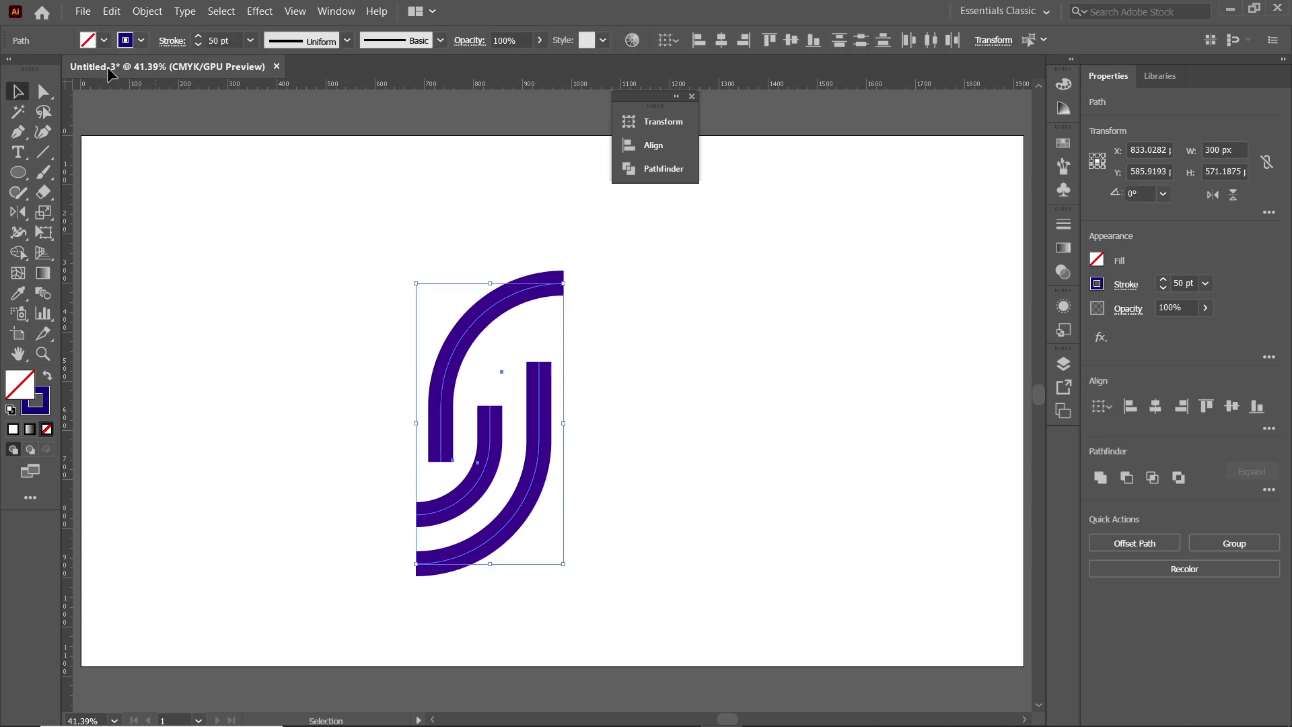
{"action": "left_click", "coordinate": [147, 12]}
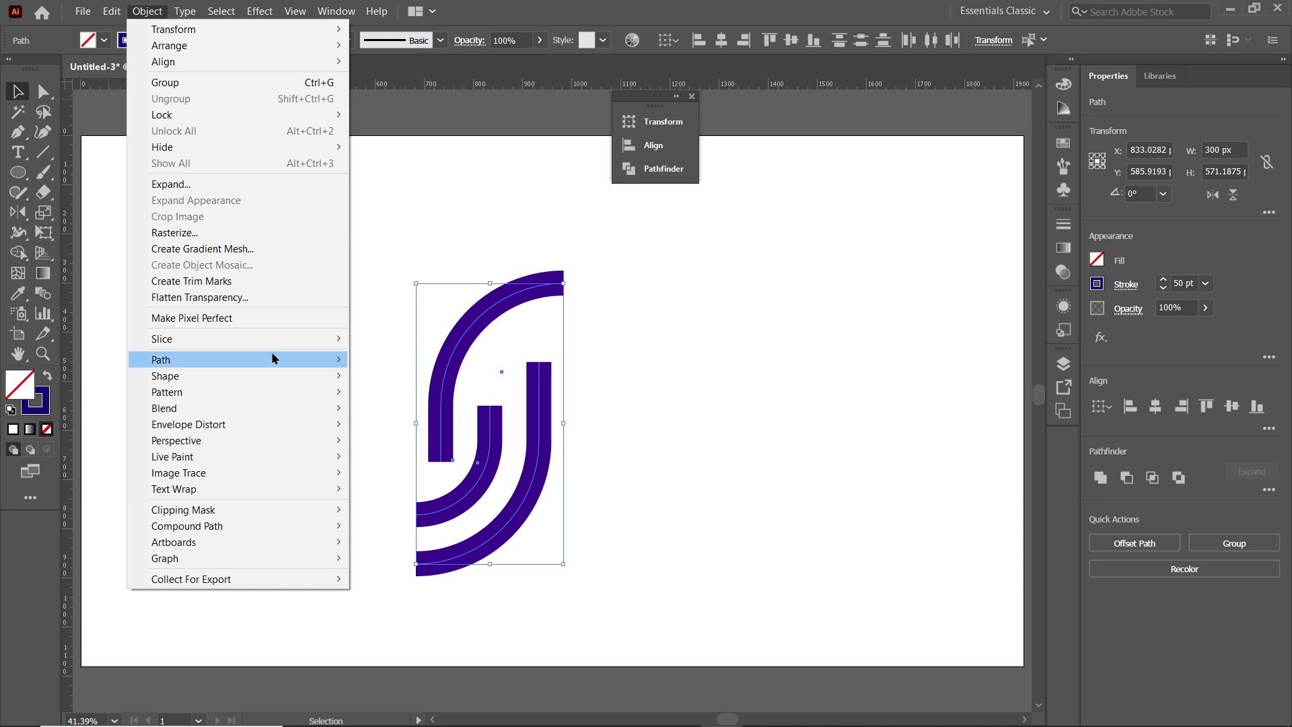
{"action": "mouse_move", "coordinate": [272, 353]}
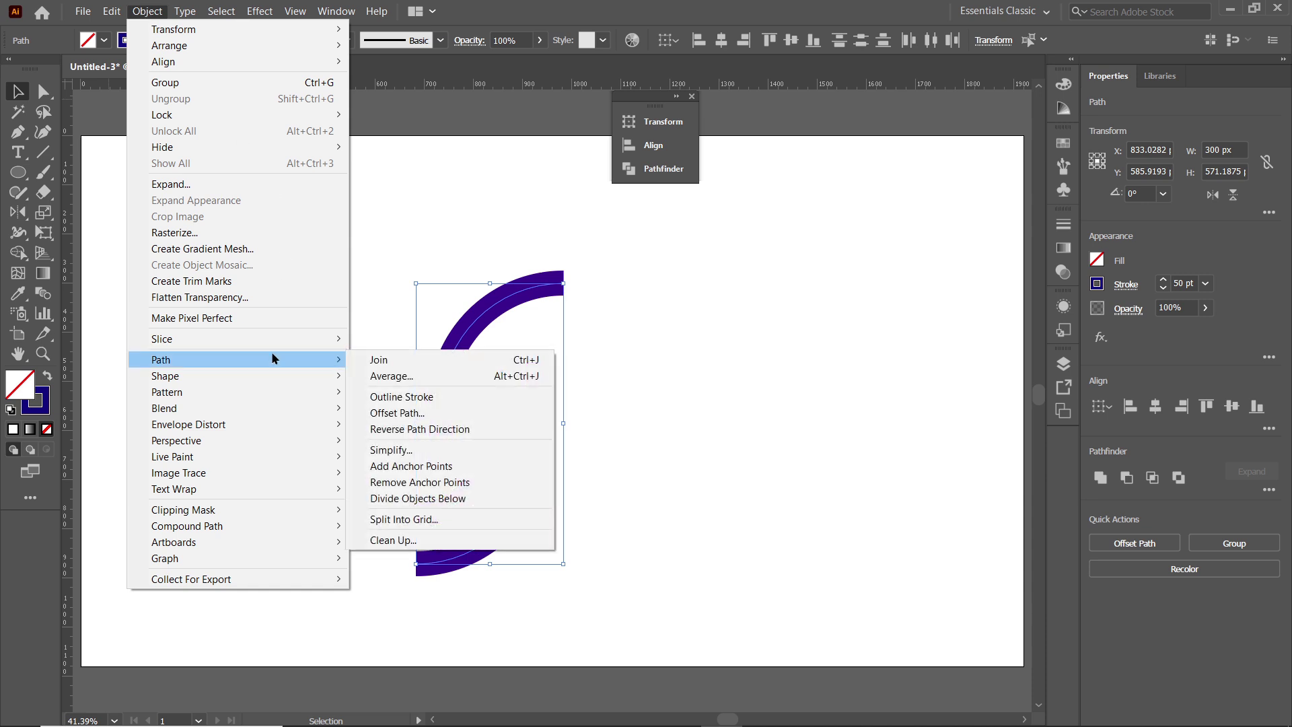
{"action": "left_click", "coordinate": [397, 396]}
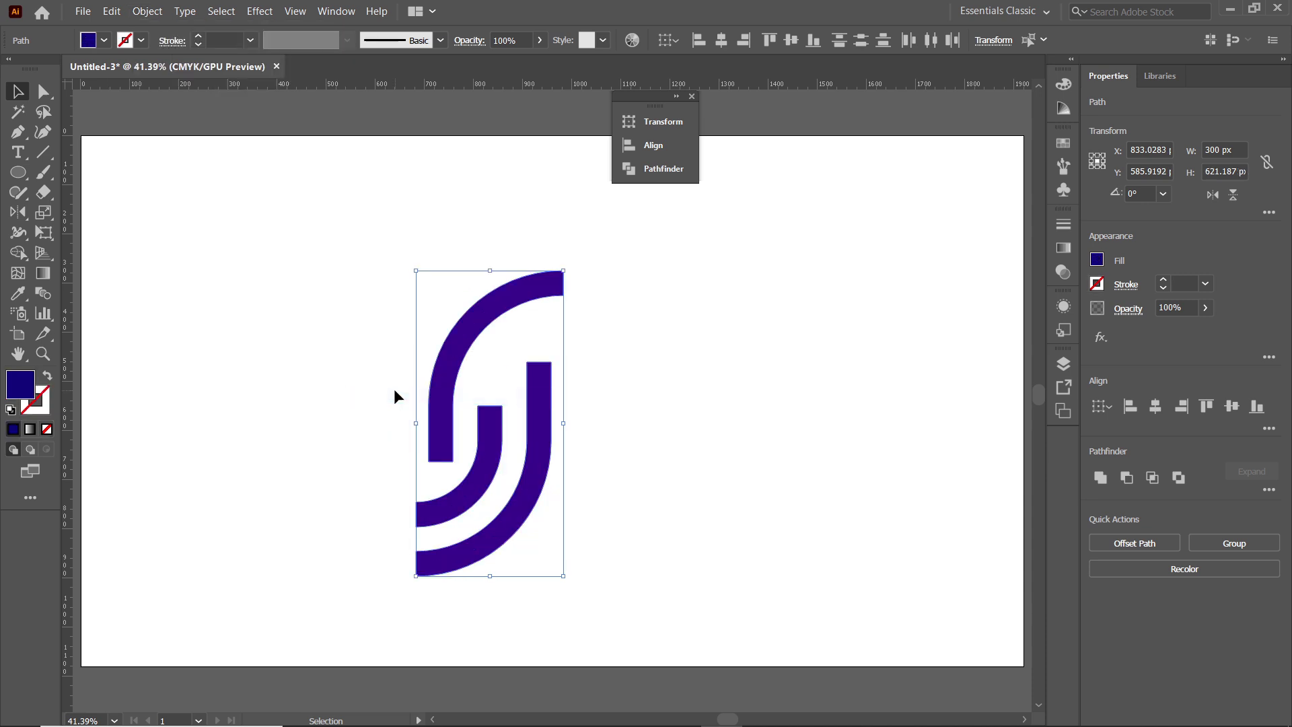
- Duplicate the J shape, reflect the copy vertically, and butt it against the original
{"action": "left_click", "coordinate": [472, 357], "text": "alt"}
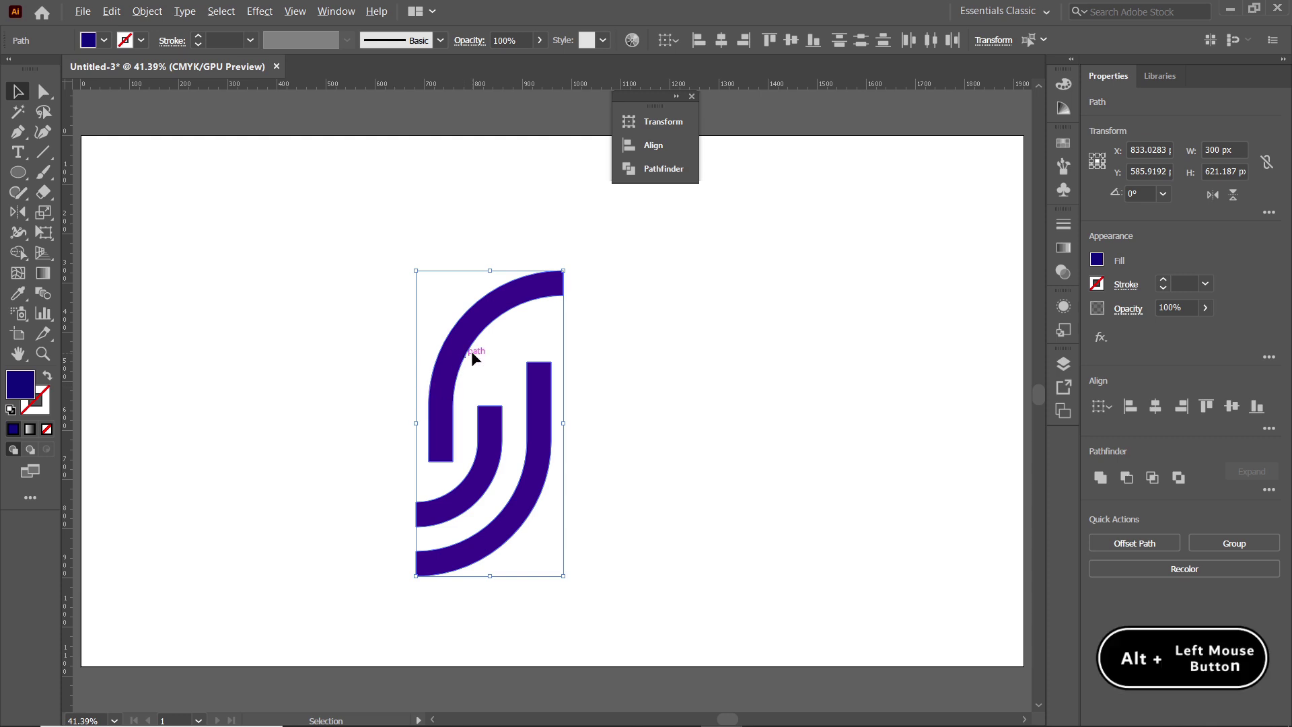
{"action": "left_click_drag", "start_coordinate": [461, 345], "coordinate": [659, 345]}
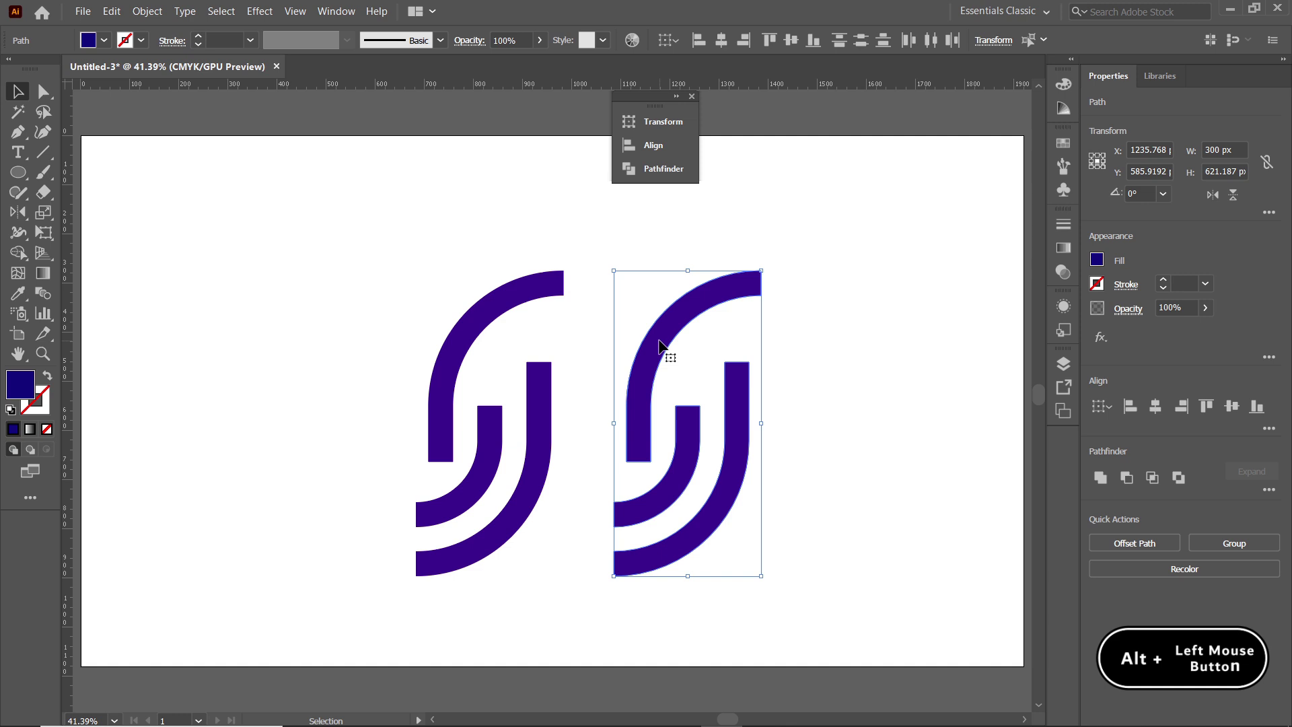
{"action": "left_click", "coordinate": [18, 212]}
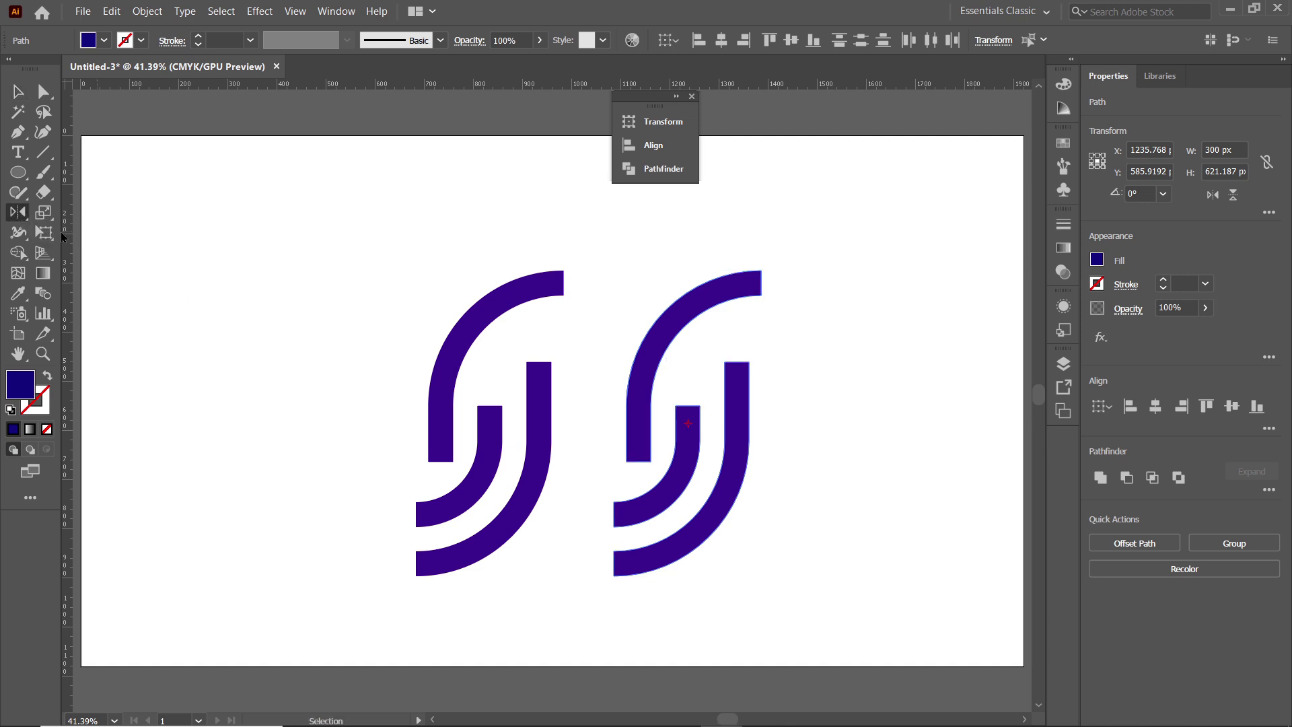
{"action": "double_click", "coordinate": [20, 217]}
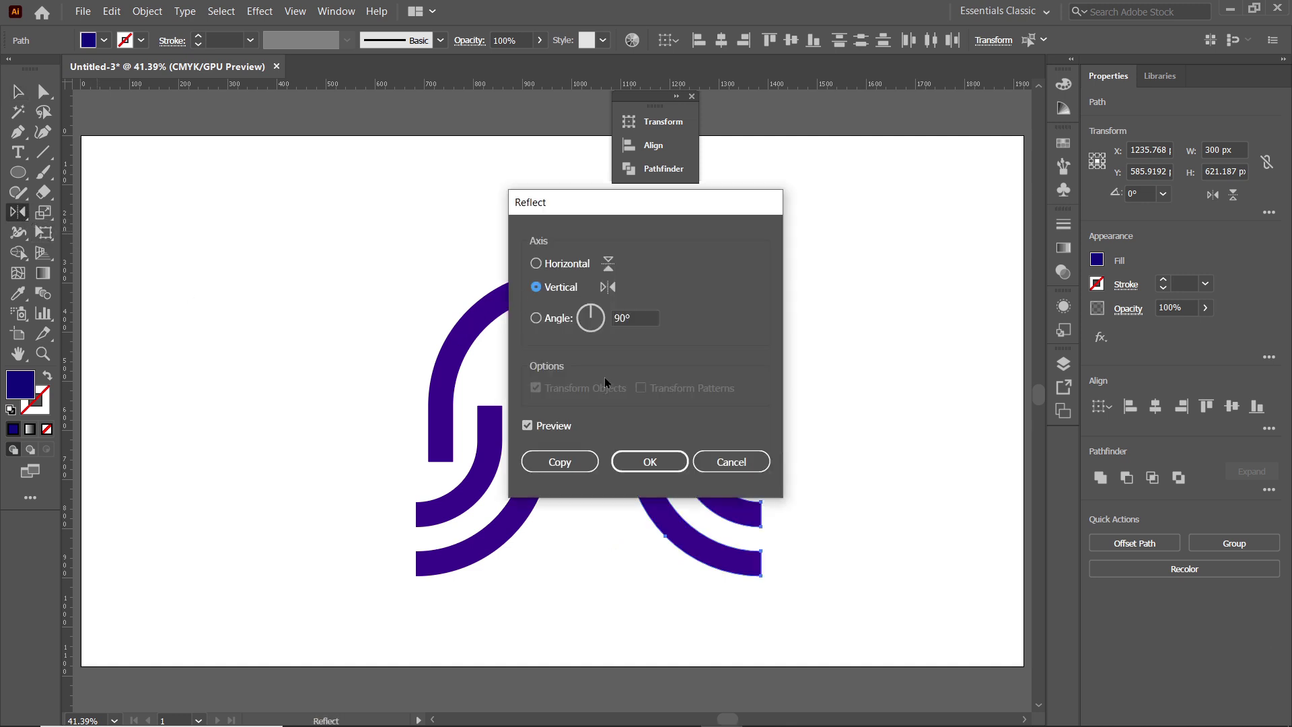
{"action": "left_click", "coordinate": [650, 459]}
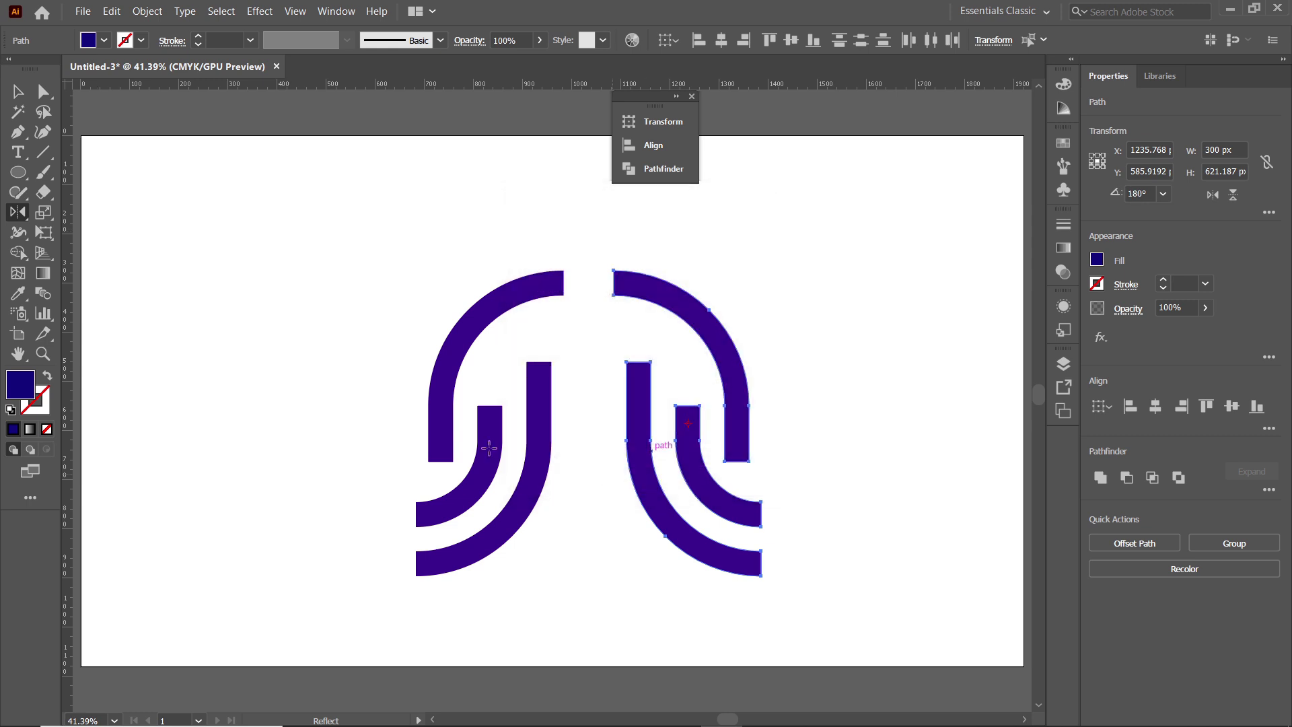
{"action": "left_click", "coordinate": [19, 92]}
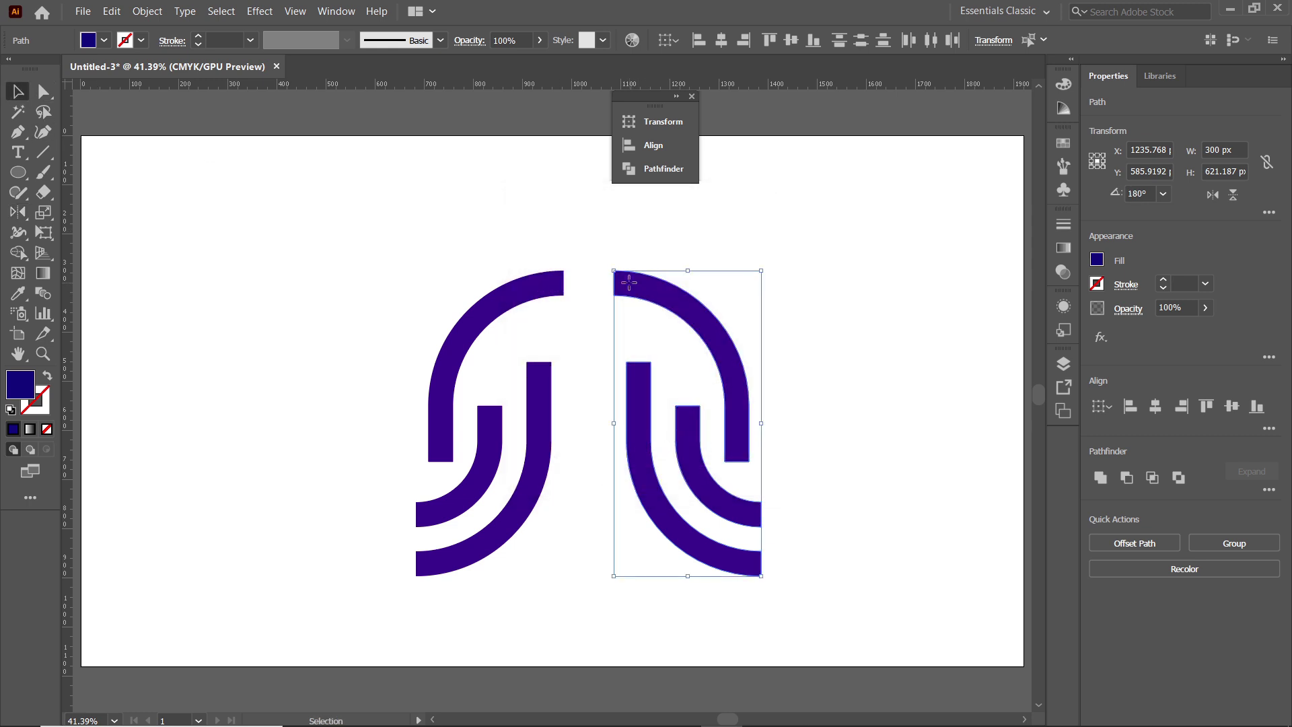
{"action": "left_click_drag", "start_coordinate": [627, 283], "coordinate": [577, 282]}
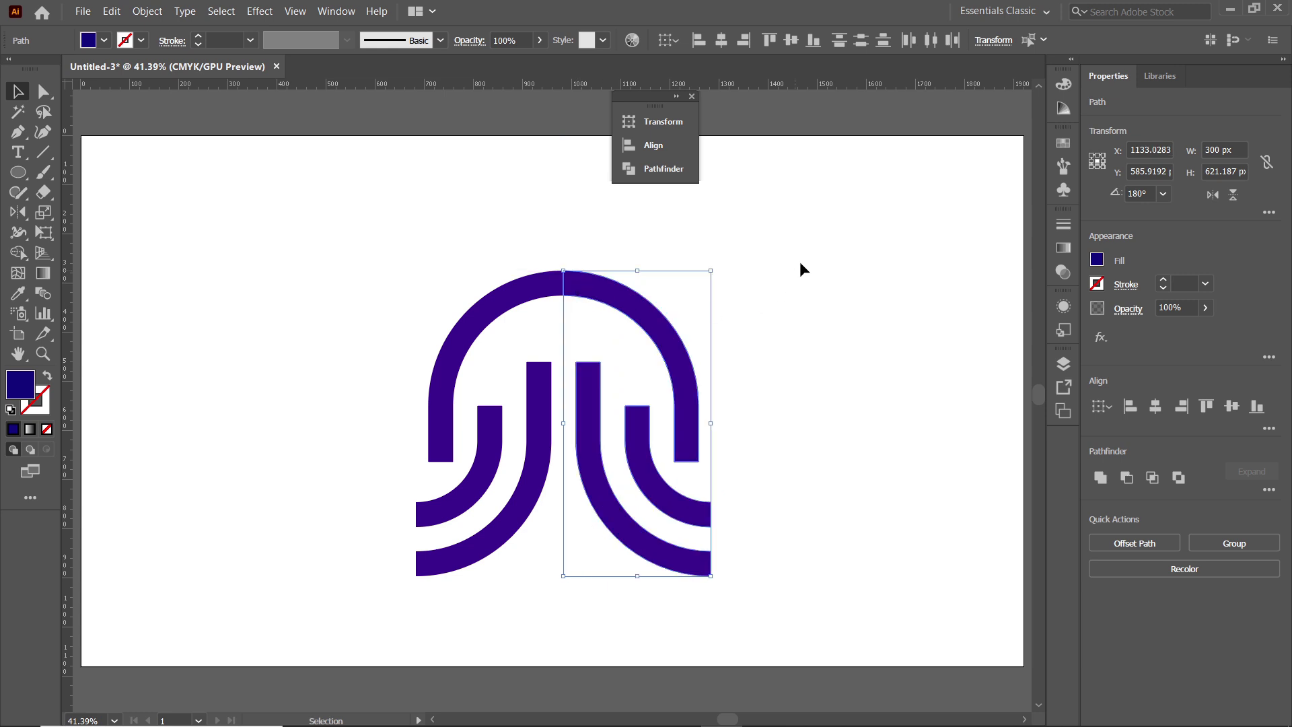
{"action": "left_click_drag", "start_coordinate": [802, 259], "coordinate": [397, 570]}
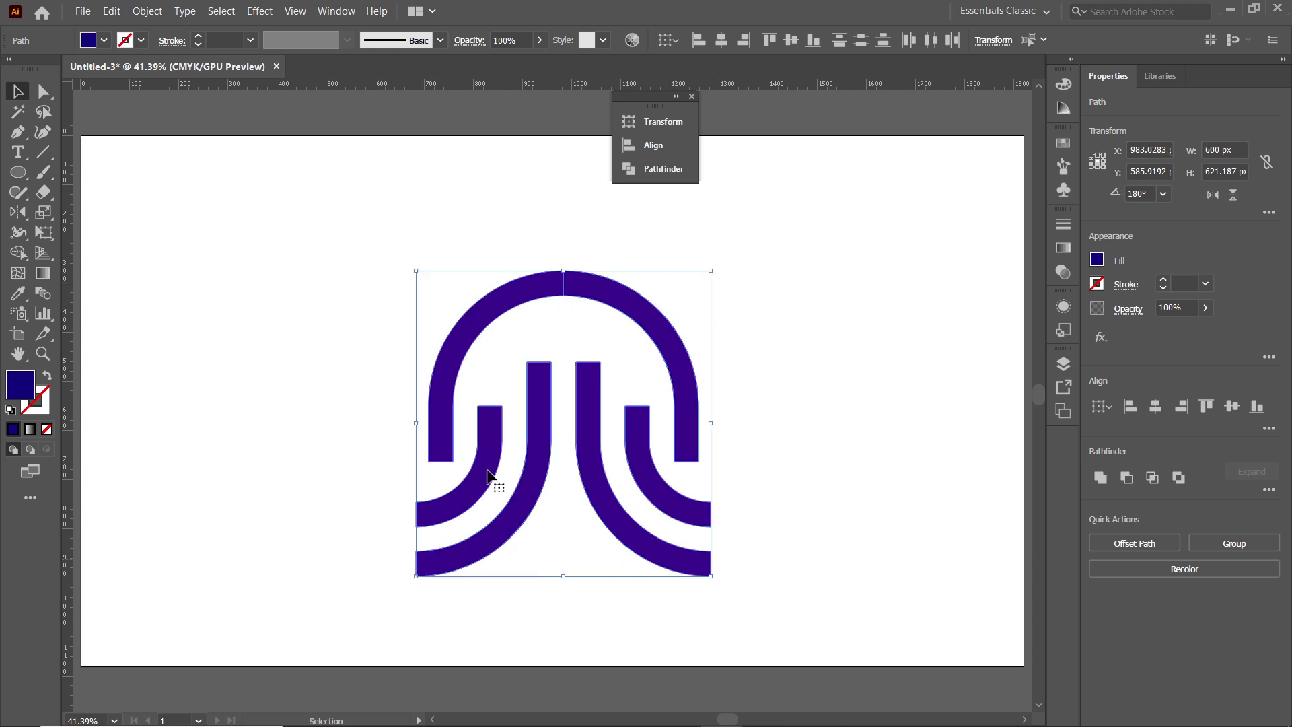
- Unite the two jellyfish halves with Pathfinder and make the result a compound path
{"action": "left_click", "coordinate": [652, 173]}
{"action": "left_click", "coordinate": [432, 159]}
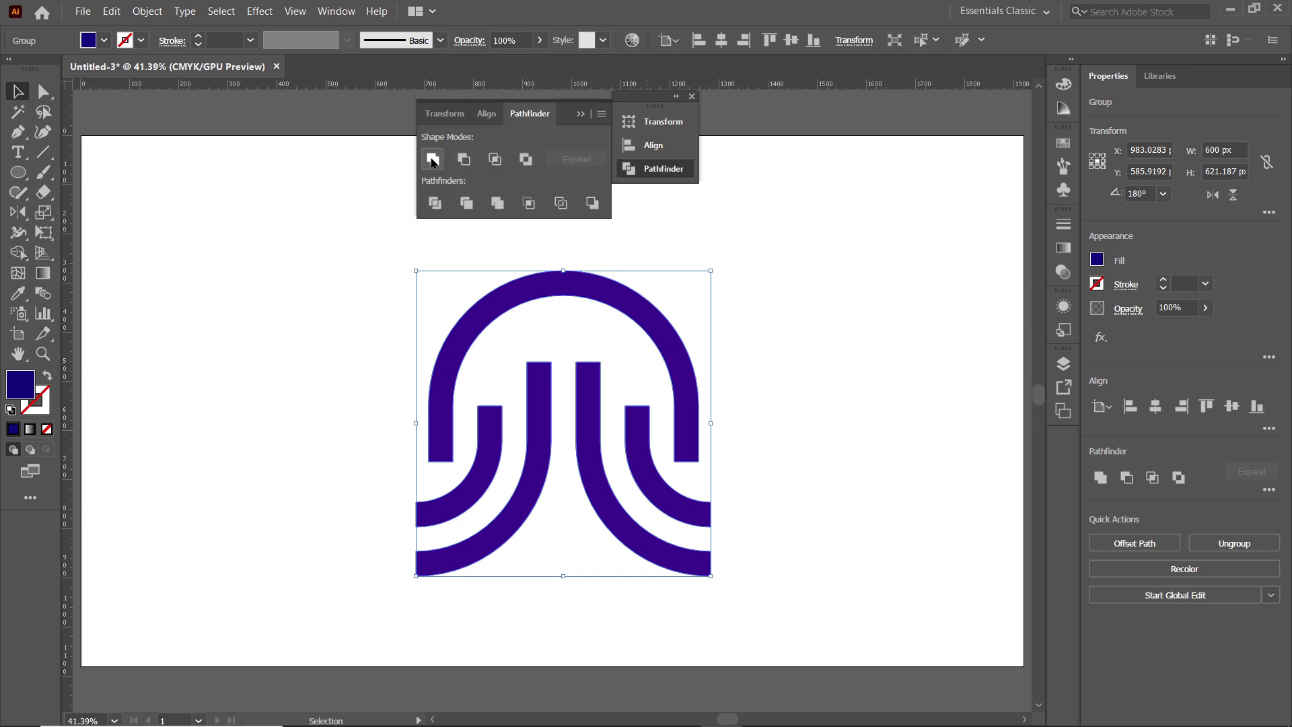
{"action": "left_click", "coordinate": [582, 114]}
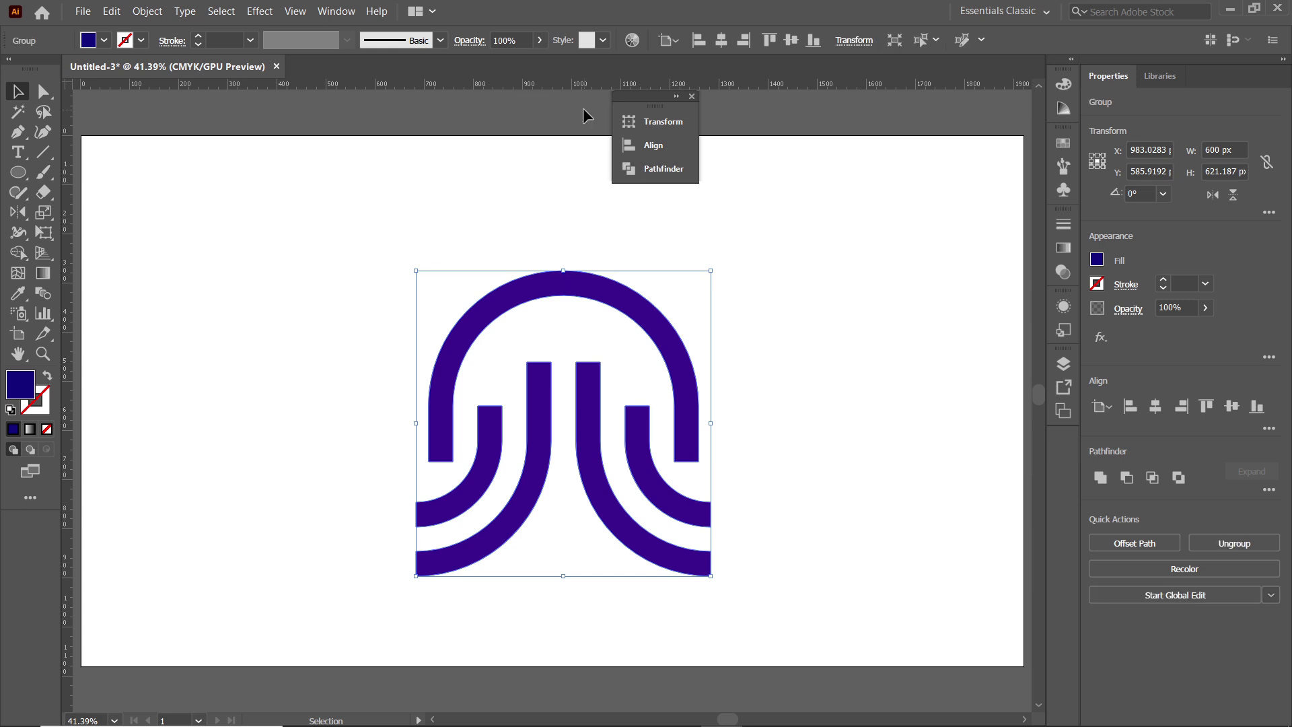
{"action": "left_click", "coordinate": [148, 11]}
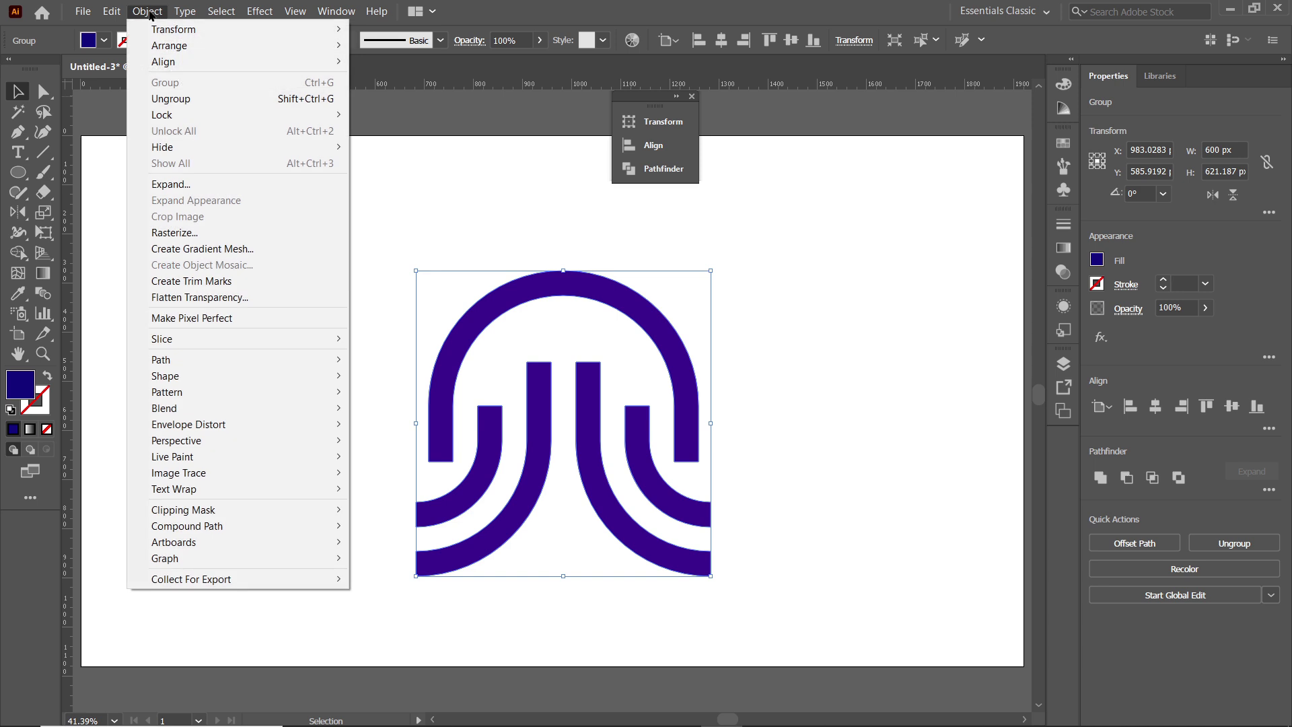
{"action": "mouse_move", "coordinate": [300, 518]}
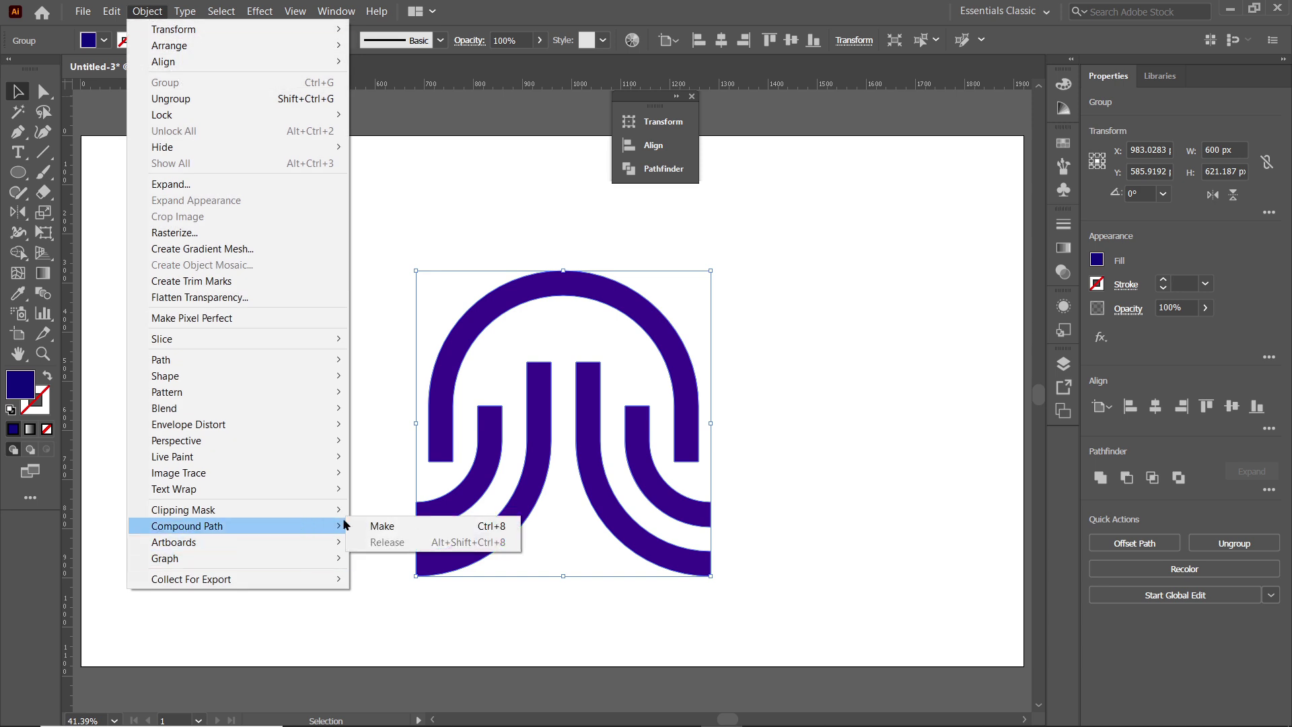
{"action": "left_click", "coordinate": [377, 526]}
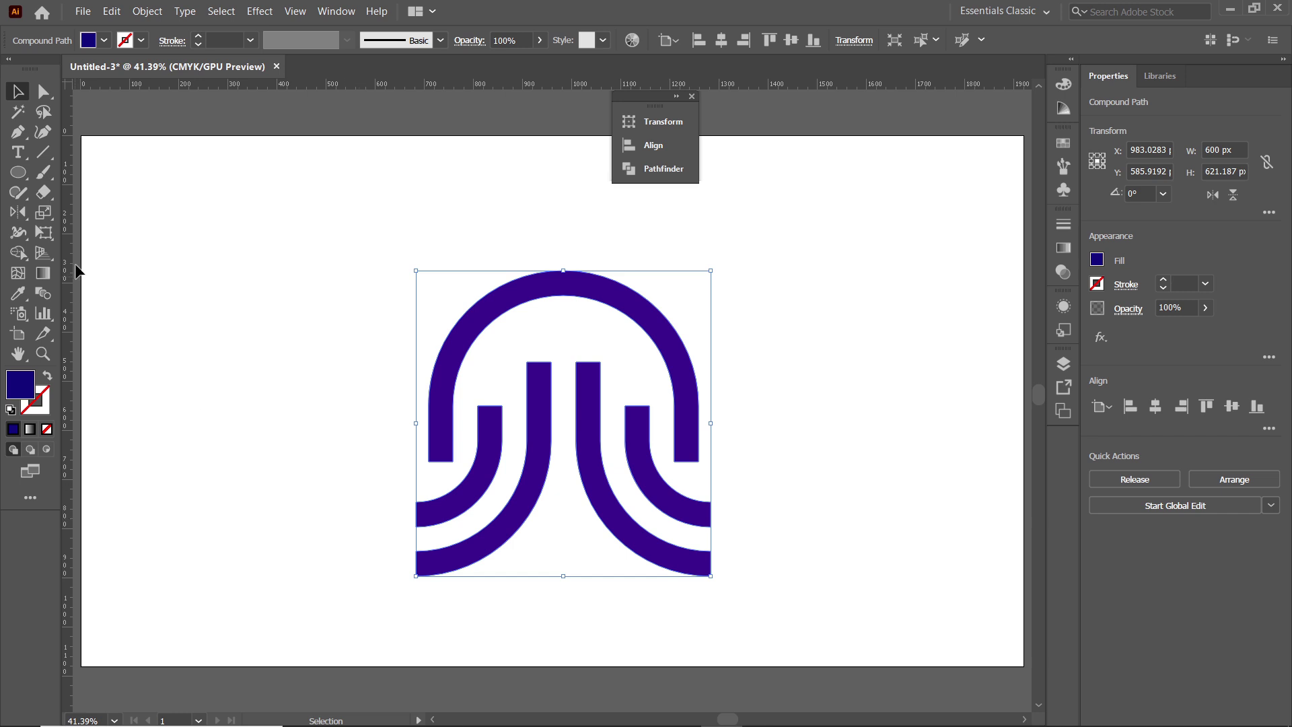
- Apply a linear black-to-white gradient to the jellyfish, running vertically with black at the arch
{"action": "left_click", "coordinate": [45, 277]}
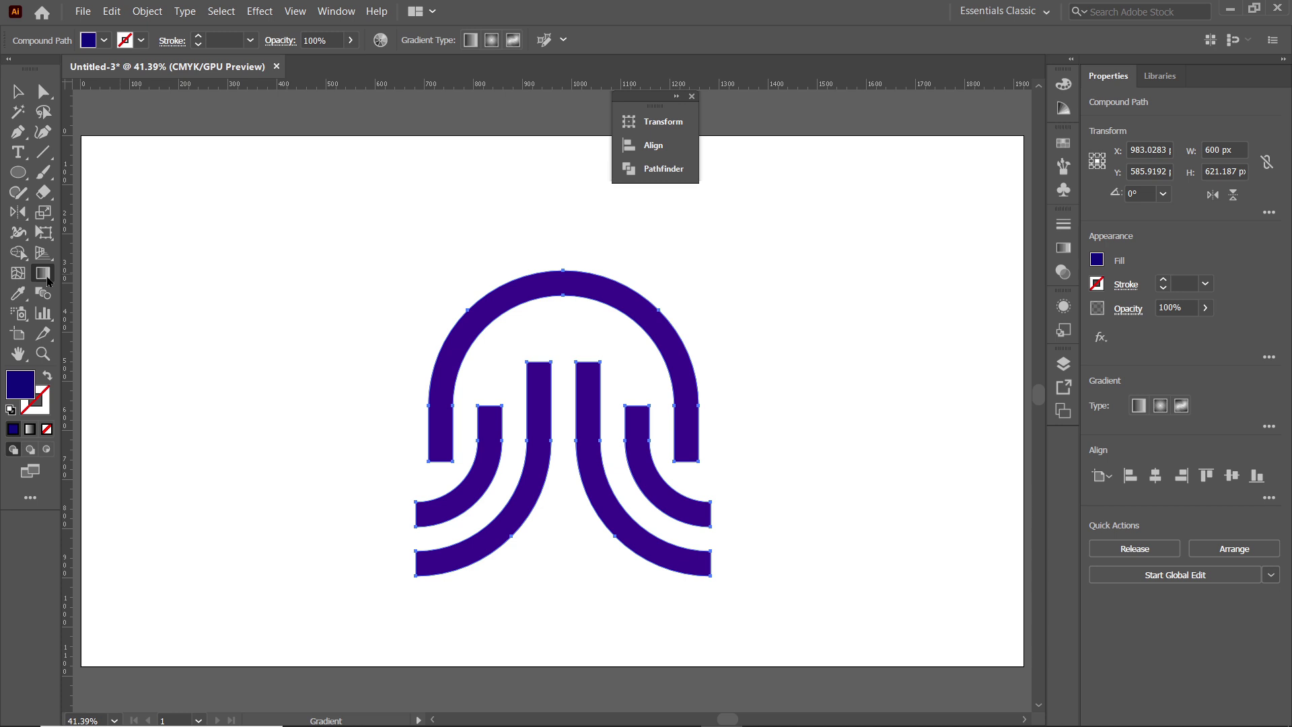
{"action": "left_click", "coordinate": [573, 285]}
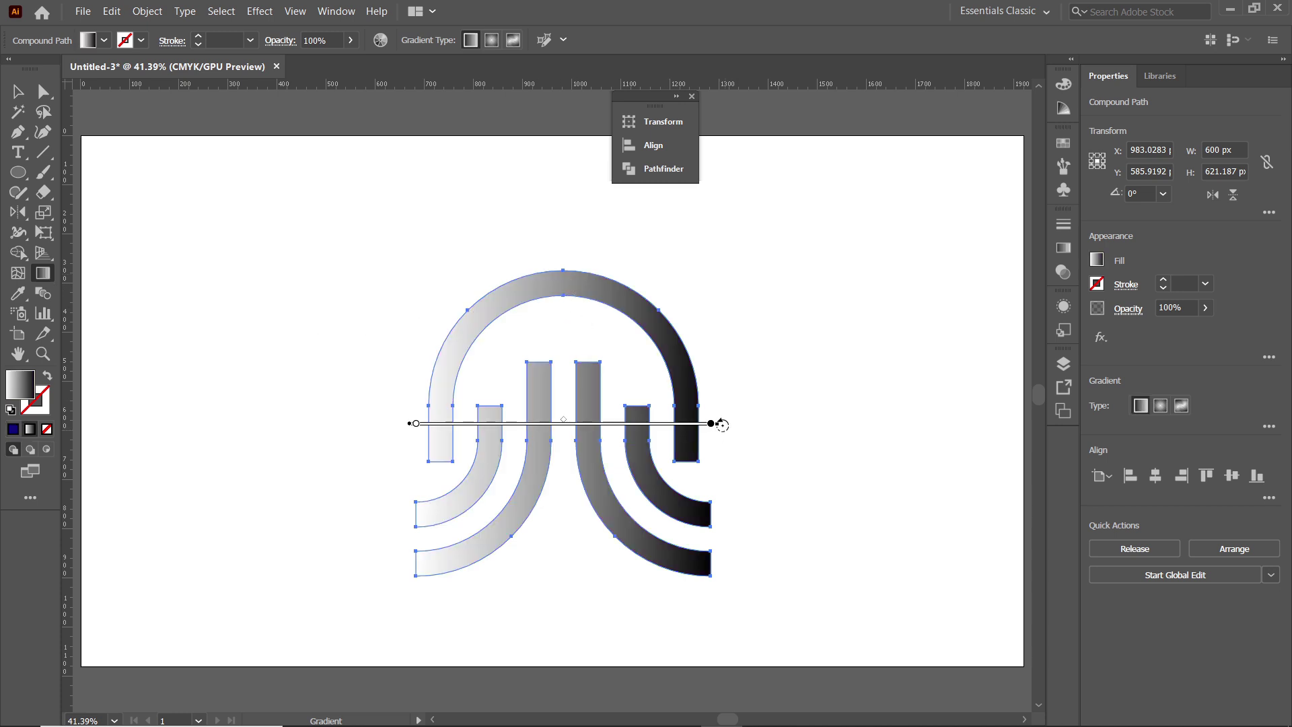
{"action": "mouse_move", "coordinate": [722, 424]}
{"action": "left_mouse_down"}
{"action": "mouse_move", "coordinate": [498, 260]}
{"action": "mouse_move", "coordinate": [436, 246]}
{"action": "left_mouse_up"}
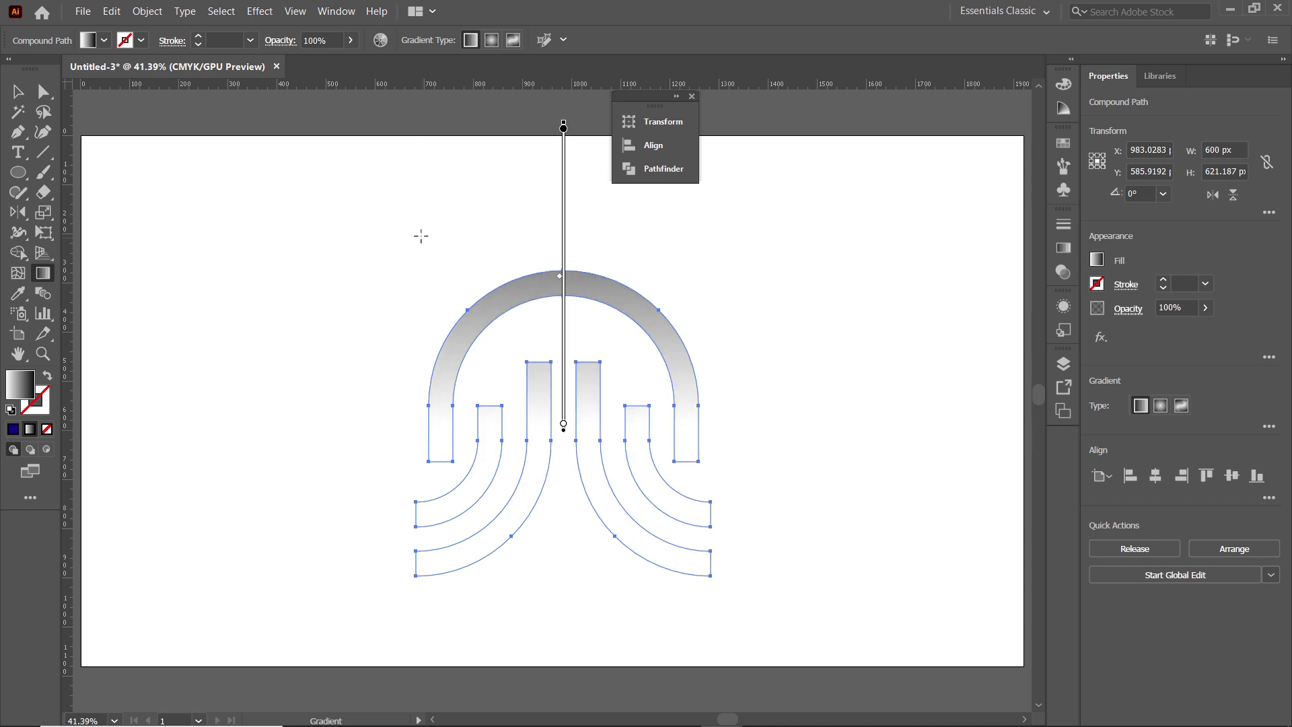
{"action": "left_click_drag", "start_coordinate": [563, 208], "coordinate": [565, 362]}
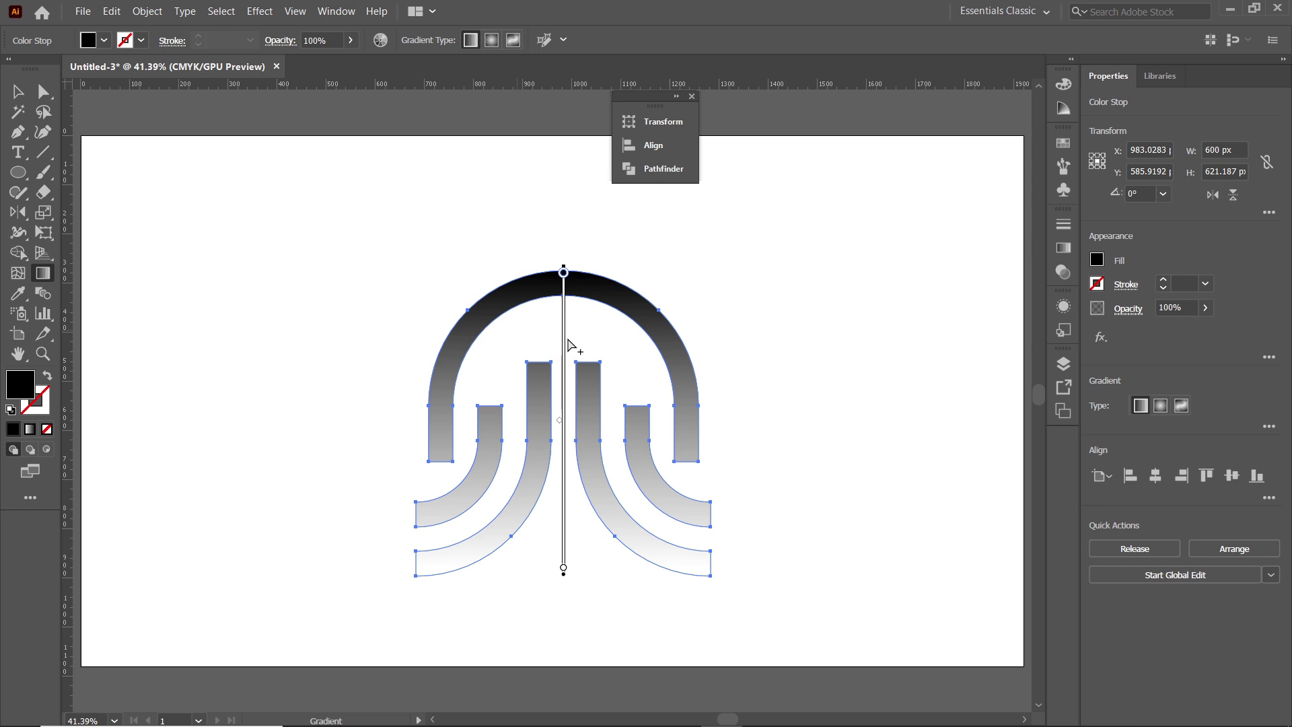
- Switch the document colour mode to RGB
{"action": "left_click", "coordinate": [82, 11]}
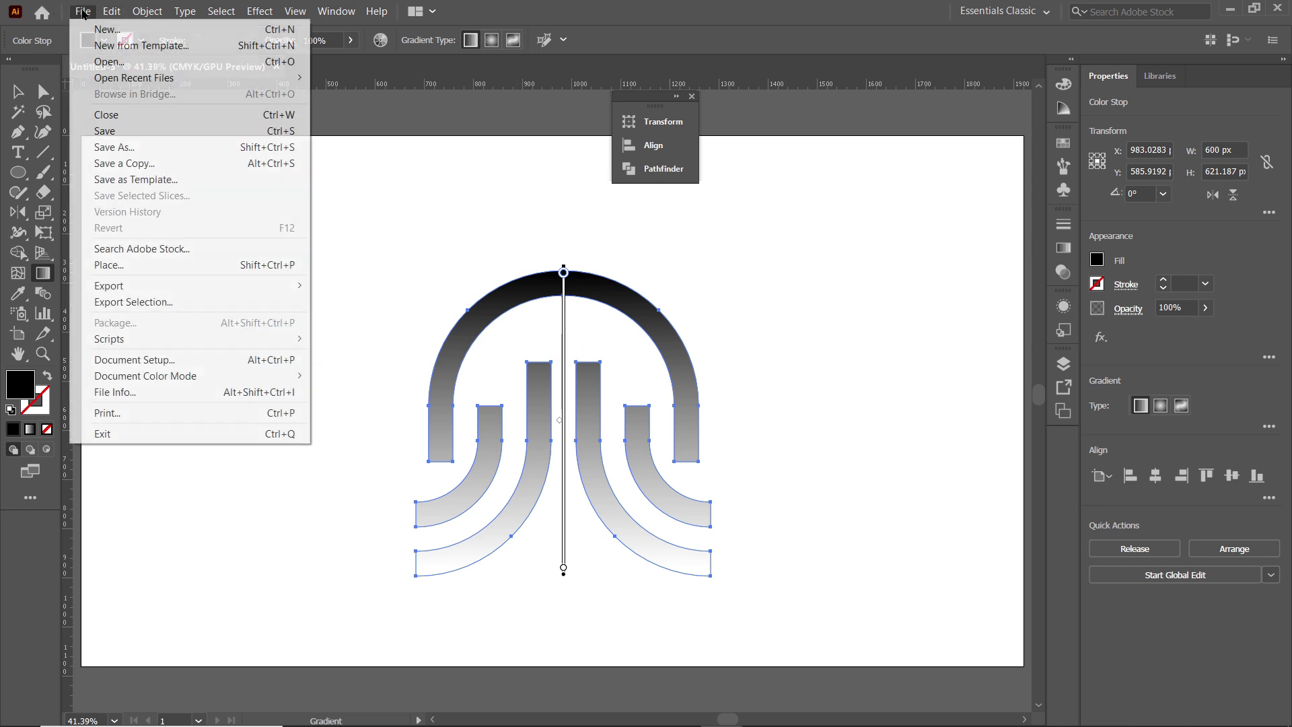
{"action": "mouse_move", "coordinate": [164, 381]}
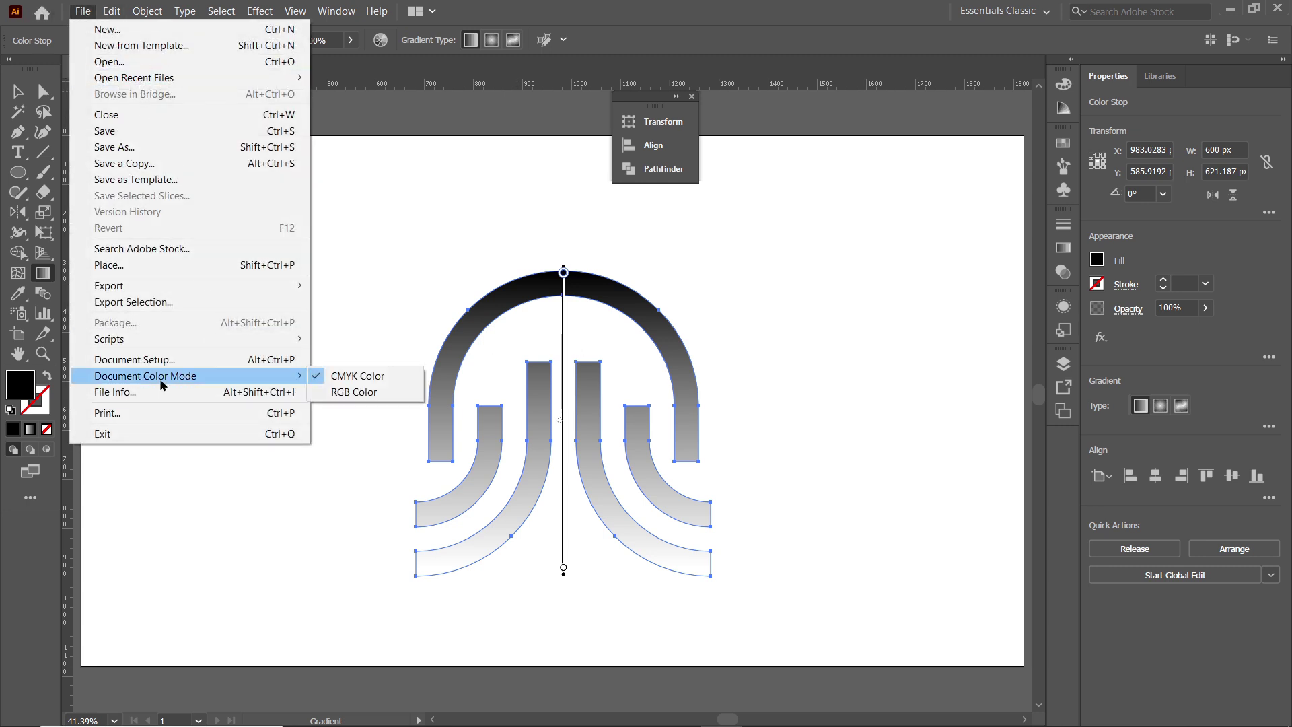
{"action": "left_click", "coordinate": [340, 398]}
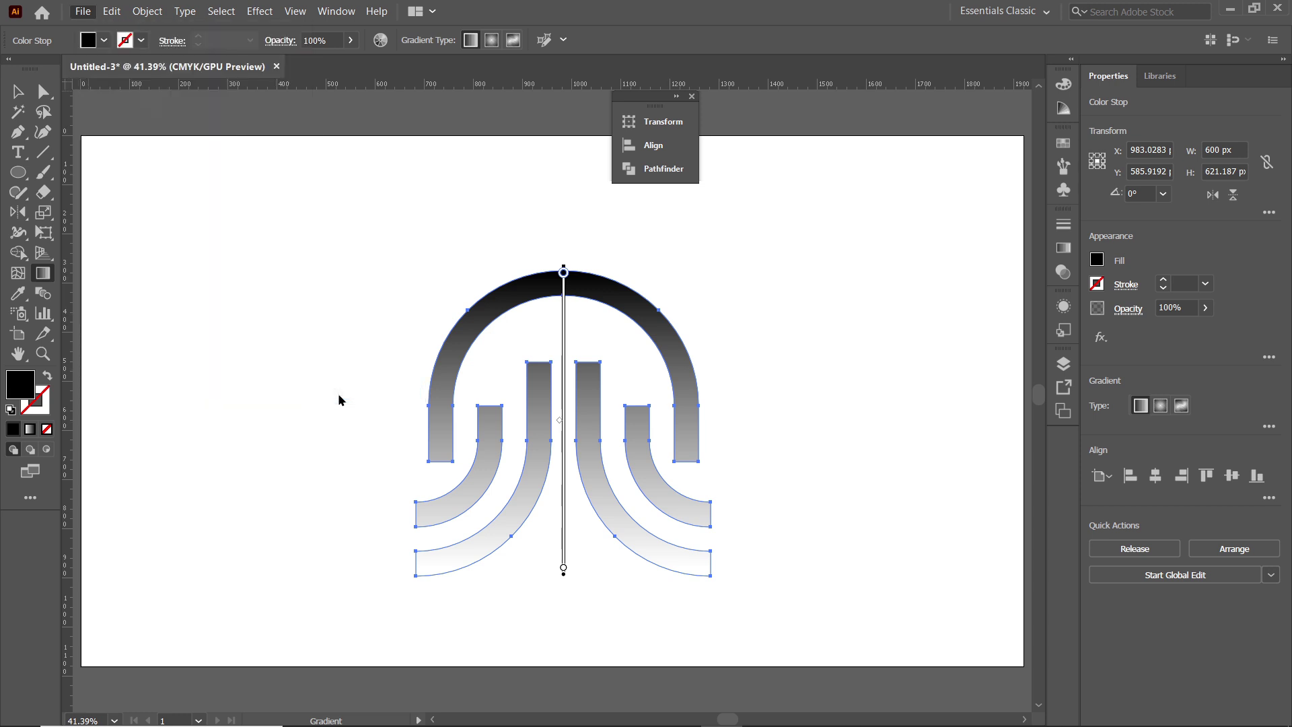
- Set the gradient's top stop to RGB blue 2C70FF
{"action": "double_click", "coordinate": [564, 275]}
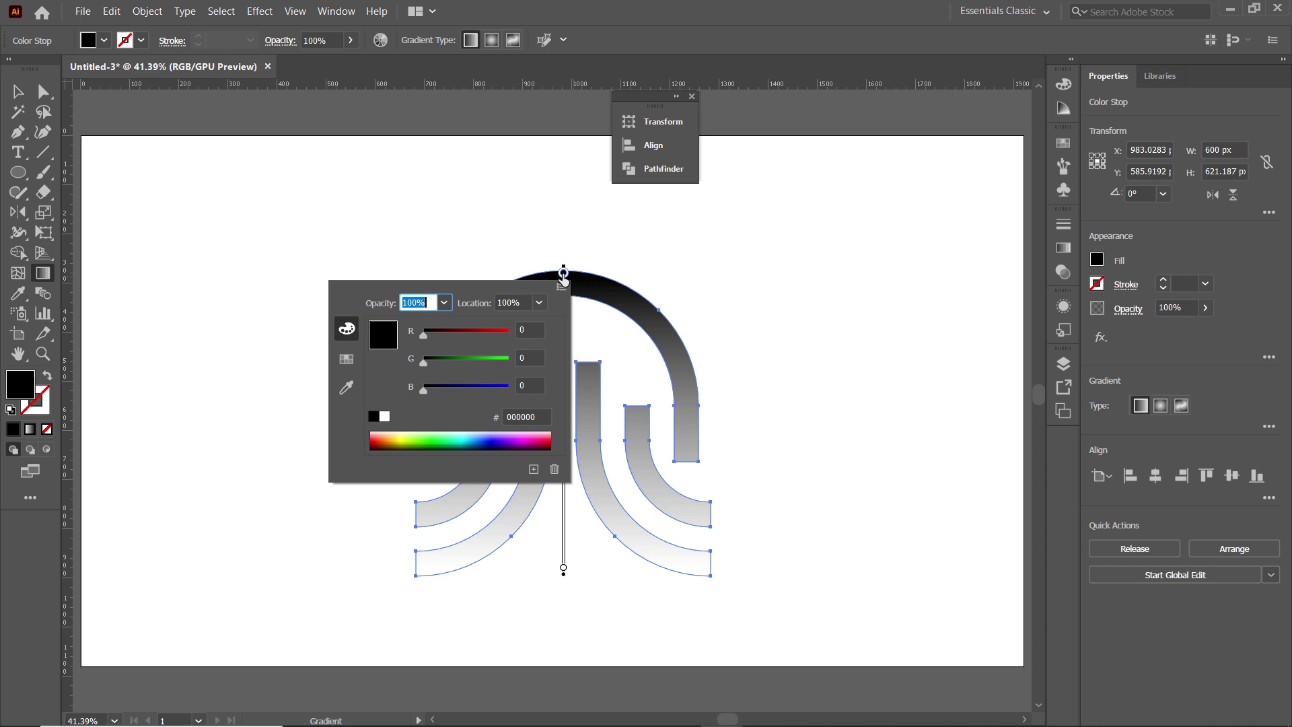
{"action": "left_click", "coordinate": [561, 287]}
{"action": "left_click", "coordinate": [582, 307]}
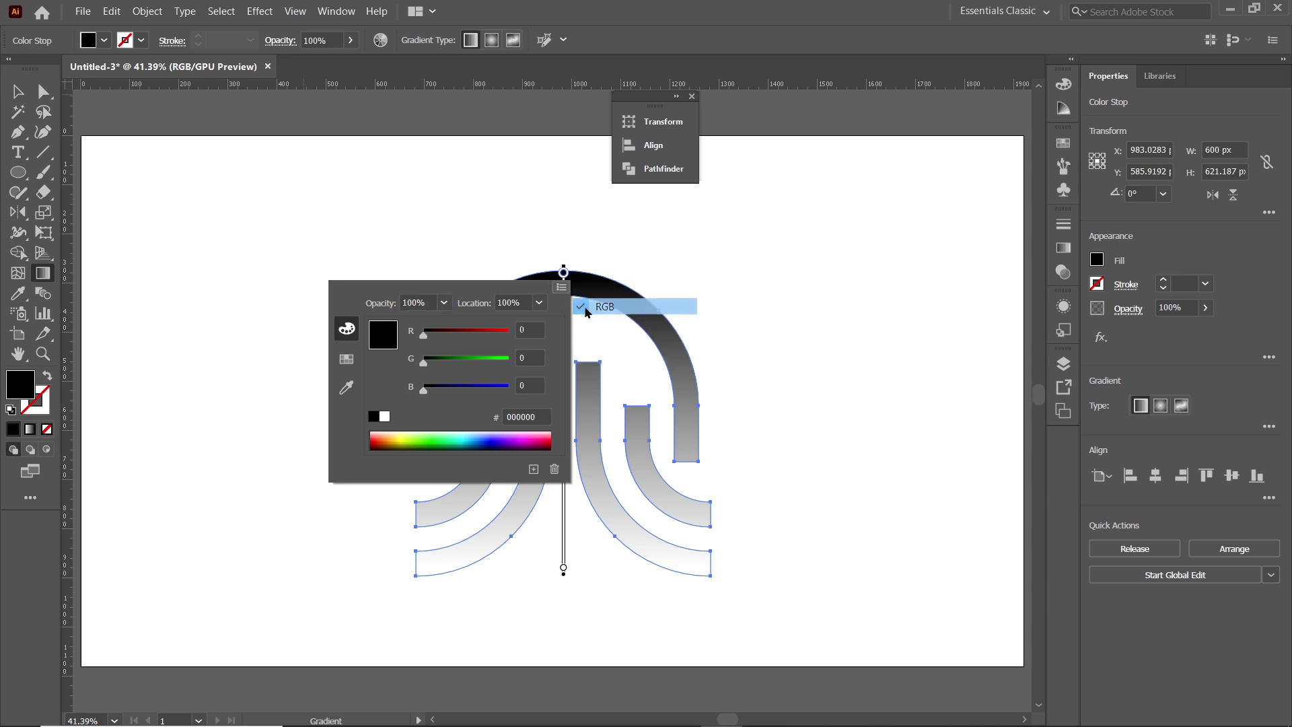
{"action": "left_click", "coordinate": [536, 415]}
{"action": "type", "text": "2C70FF"}
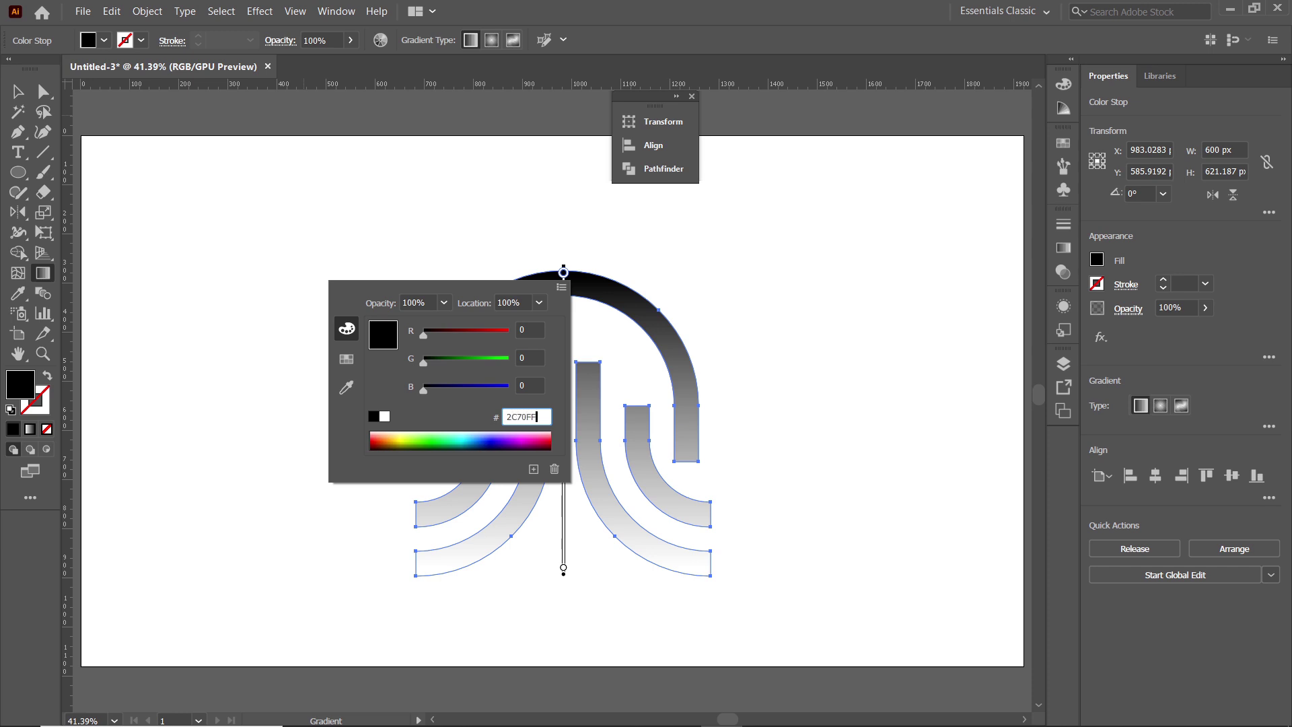
{"action": "key", "text": "Return"}
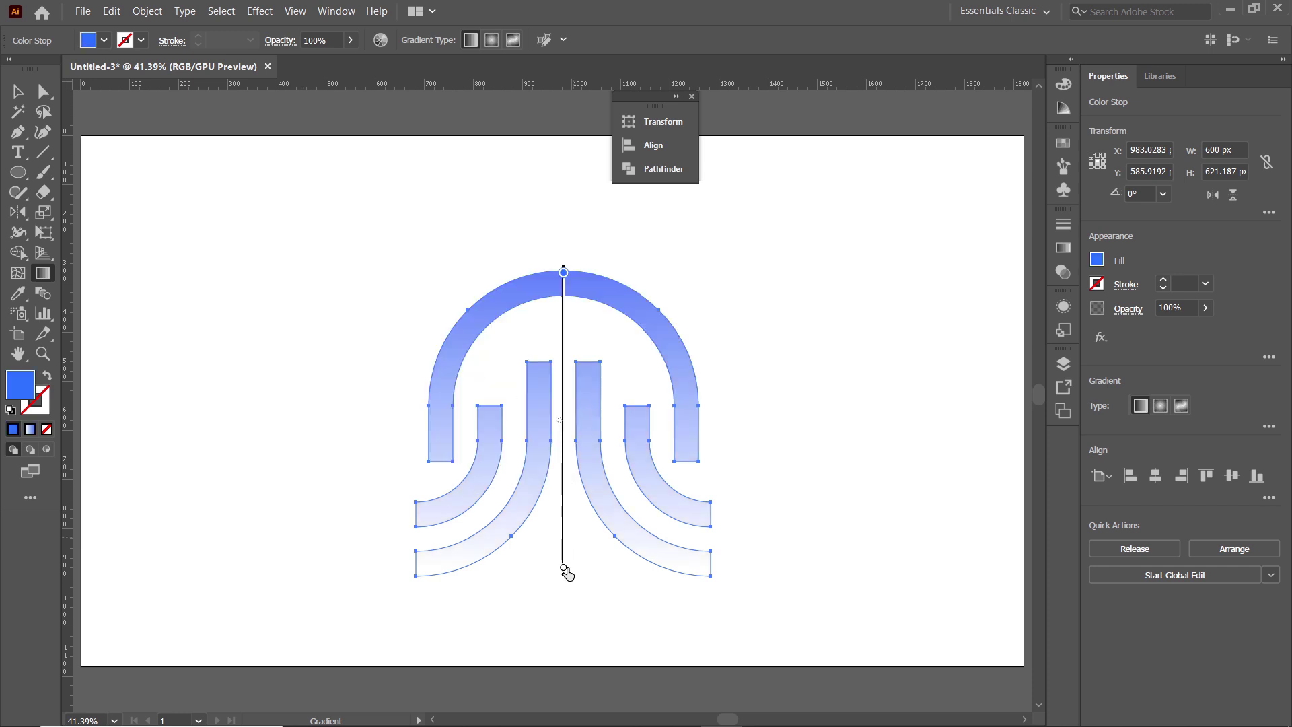
- Set the gradient's bottom stop to RGB cyan 06BBFF
{"action": "double_click", "coordinate": [563, 569]}
{"action": "left_click", "coordinate": [561, 364]}
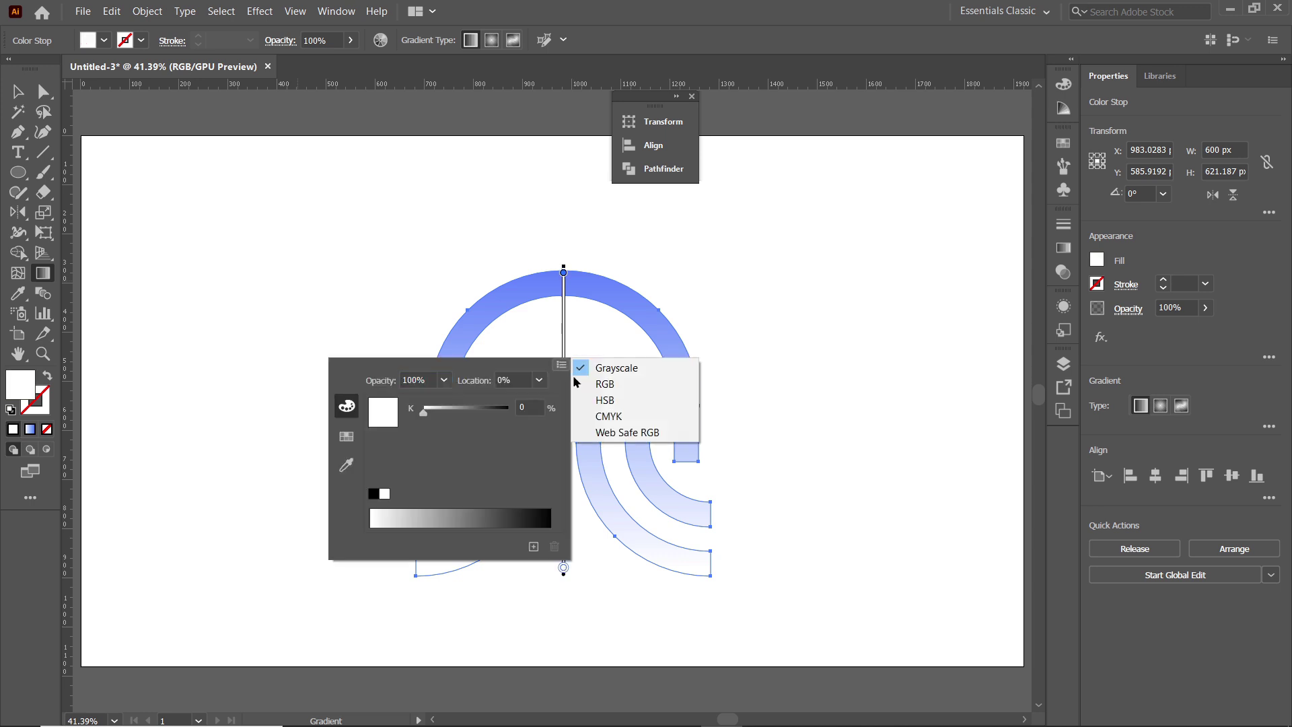
{"action": "left_click", "coordinate": [582, 385]}
{"action": "key", "text": "Tab"}
{"action": "key", "text": "Tab"}
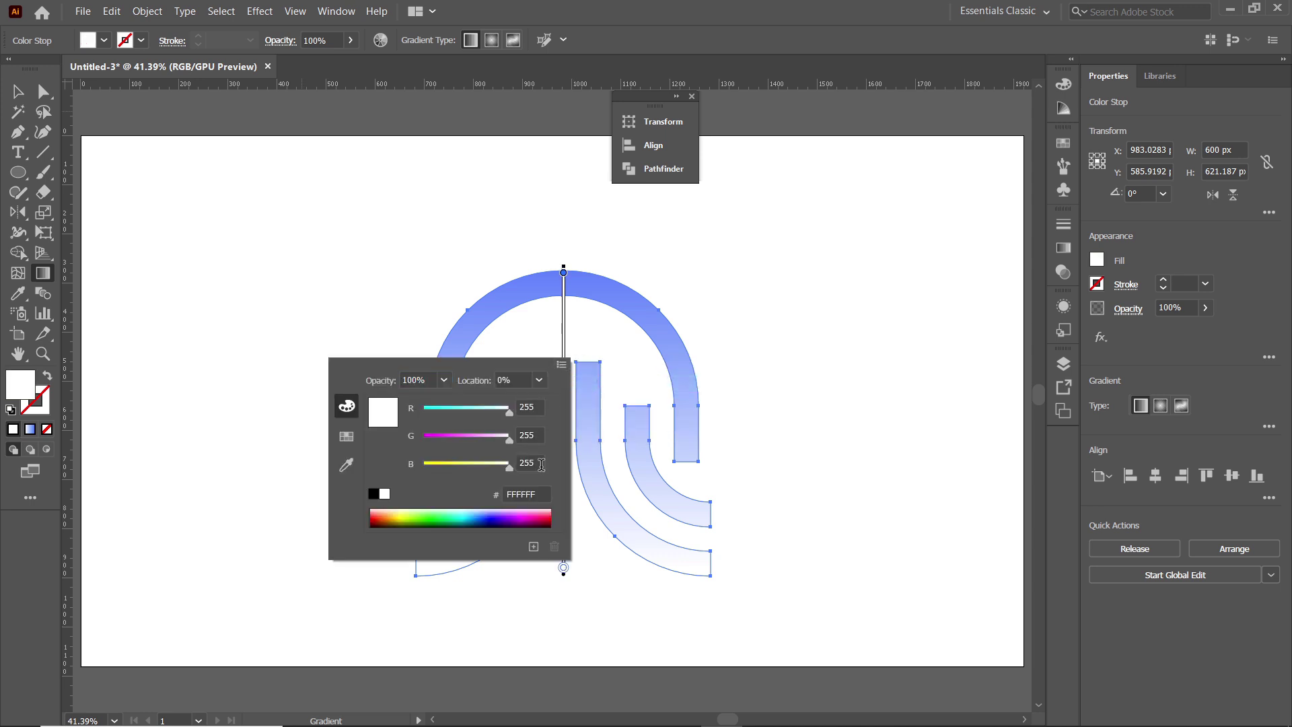
{"action": "type", "text": "06BBFF"}
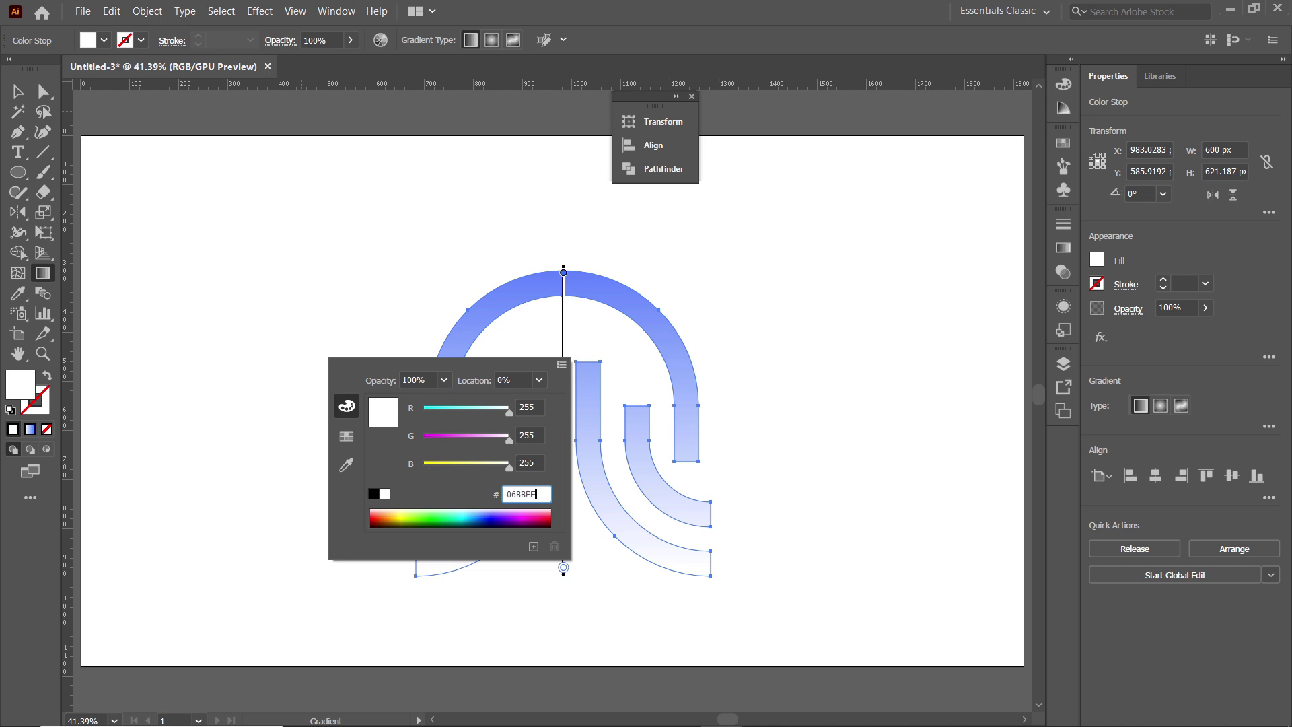
{"action": "key", "text": "Return"}
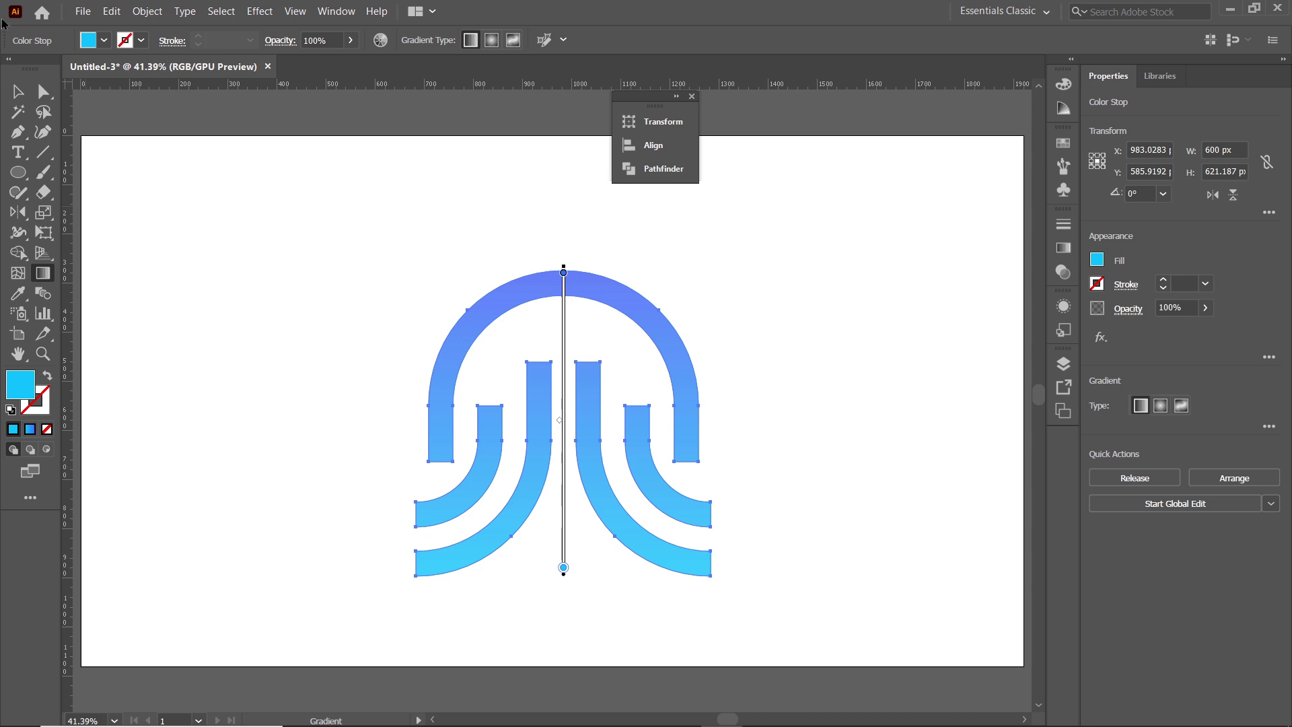
- Scale the jellyfish mark down and position it above the page centre
{"action": "left_click", "coordinate": [18, 93]}
{"action": "left_click_drag", "start_coordinate": [711, 577], "coordinate": [532, 390]}
{"action": "left_click_drag", "start_coordinate": [498, 339], "coordinate": [565, 303]}
{"action": "left_click_drag", "start_coordinate": [649, 96], "coordinate": [901, 107]}
{"action": "mouse_move", "coordinate": [541, 259]}
{"action": "left_mouse_down"}
{"action": "mouse_move", "coordinate": [565, 249]}
{"action": "mouse_move", "coordinate": [551, 254]}
{"action": "left_mouse_up"}
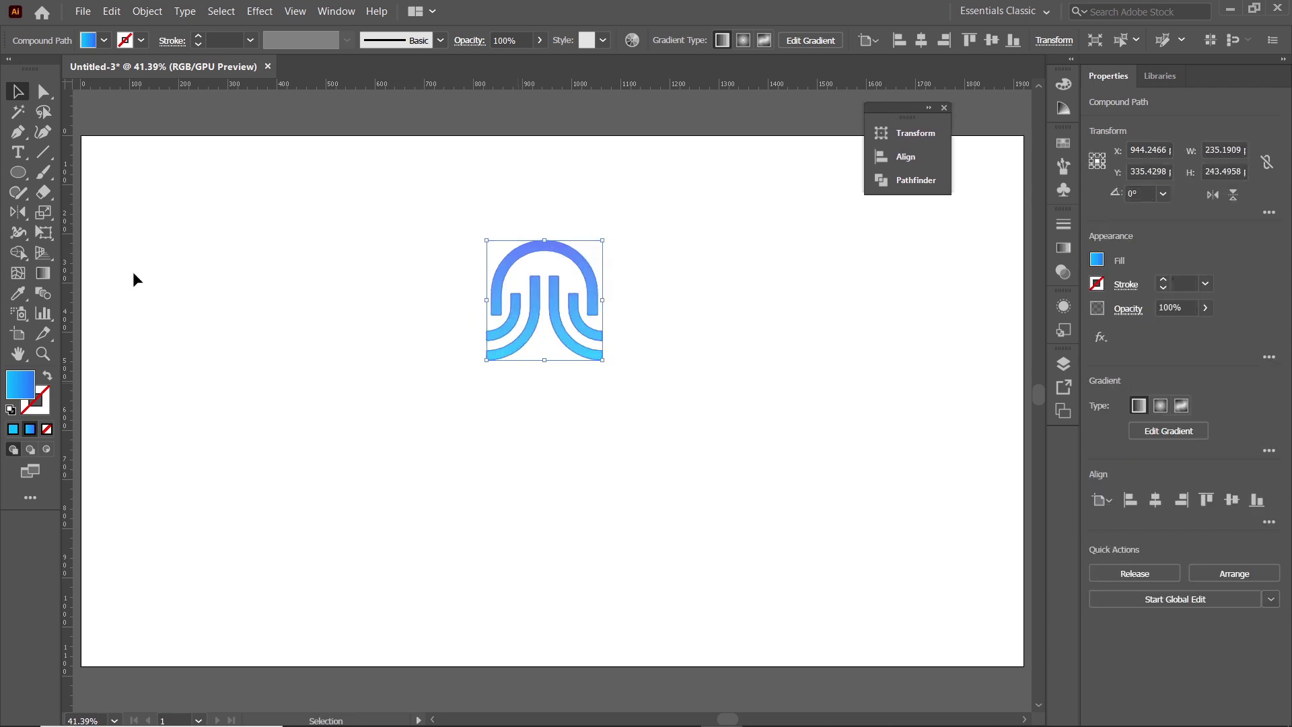
- Type 'JELLISH' below the mark, then duplicate it underneath and retype it as 'BAND'
{"action": "key", "text": "t"}
{"action": "left_click", "coordinate": [445, 457]}
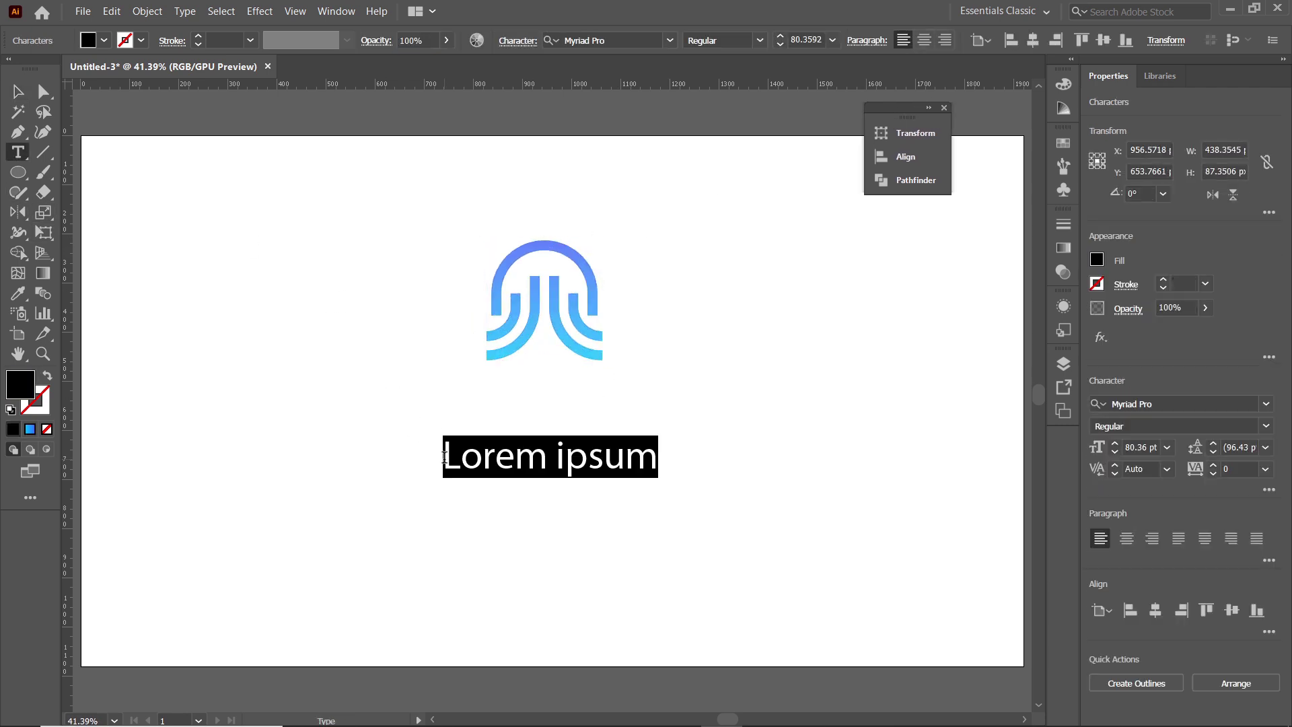
{"action": "type", "text": "JELLISH"}
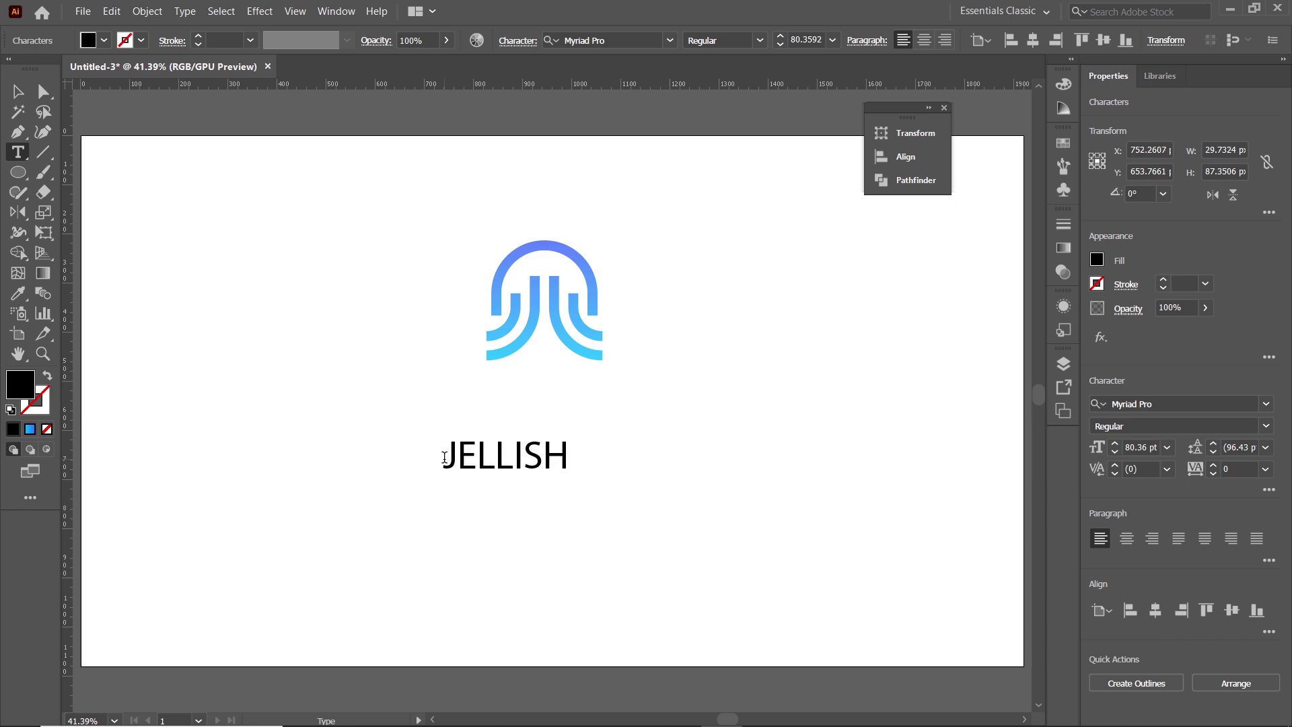
{"action": "left_click", "coordinate": [17, 92]}
{"action": "left_click_drag", "start_coordinate": [500, 476], "coordinate": [793, 498]}
{"action": "left_click", "coordinate": [17, 152]}
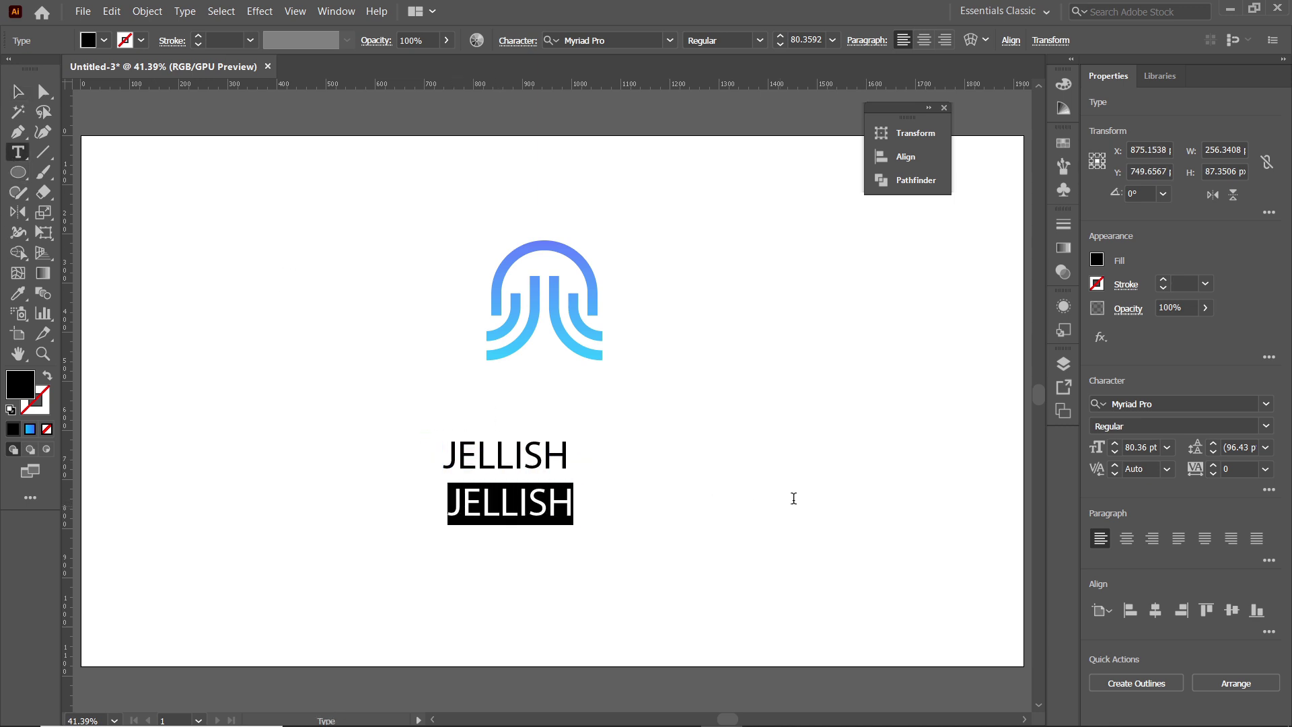
{"action": "type", "text": "BAND"}
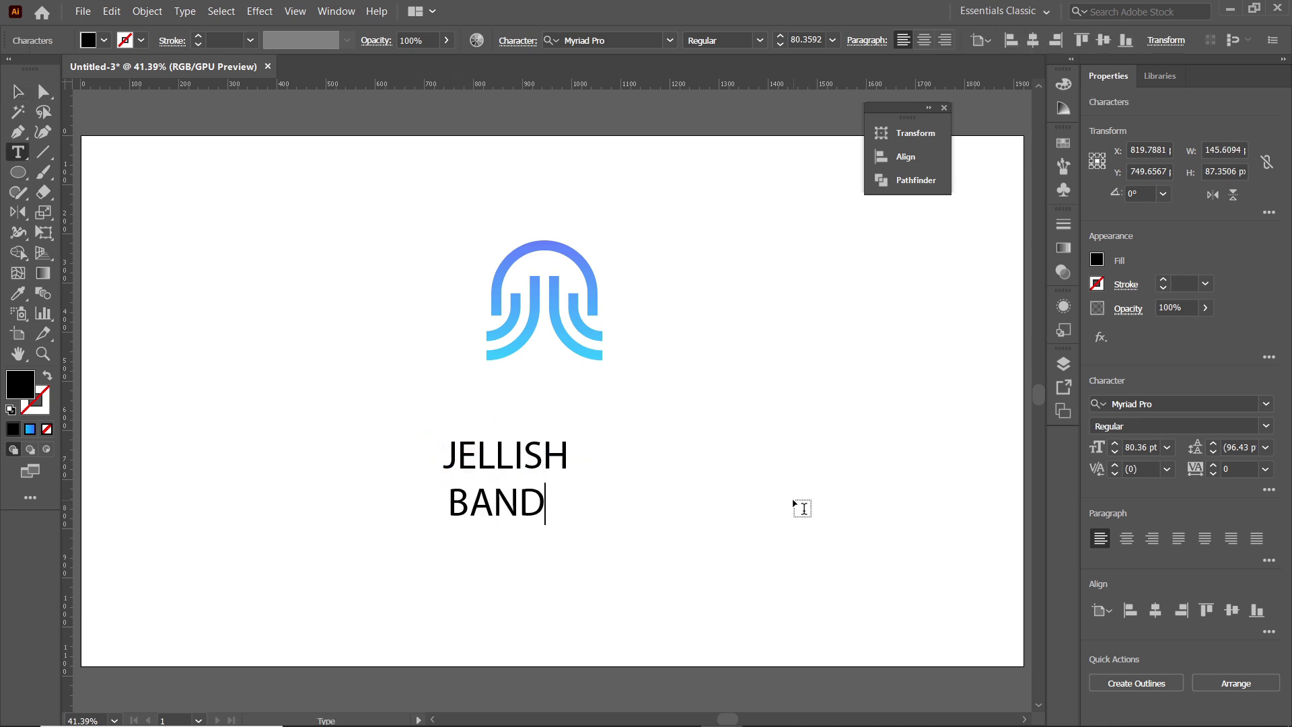
{"action": "key", "text": "Escape"}
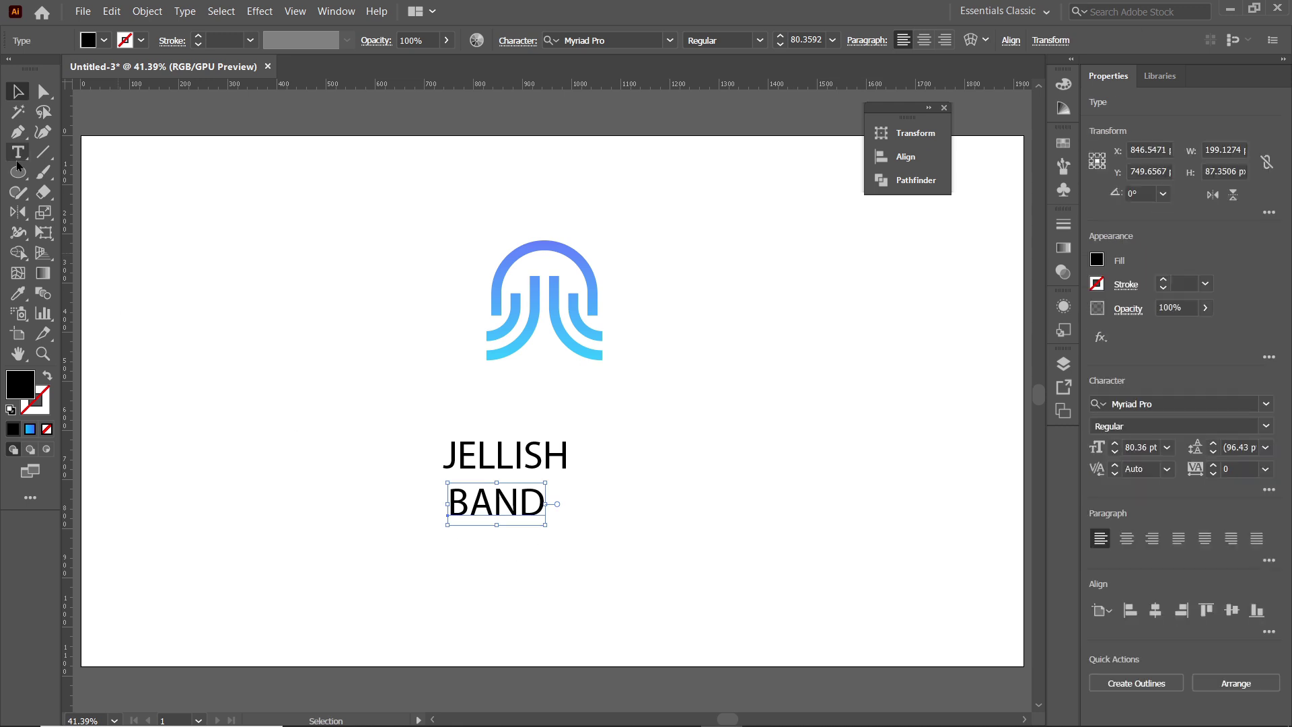
- Set JELLISH in Halogen Black and open its tracking field in the Character panel
{"action": "key", "text": "t"}
{"action": "left_click_drag", "start_coordinate": [444, 455], "coordinate": [574, 461]}
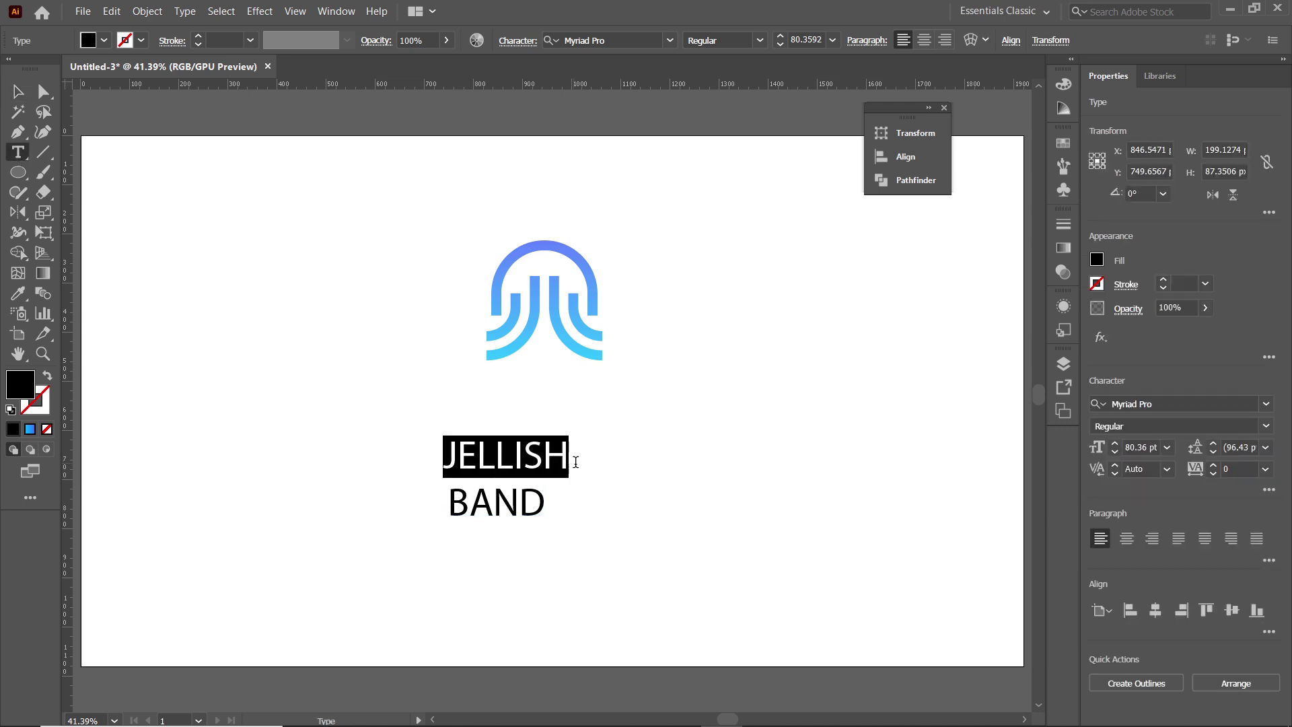
{"action": "left_click", "coordinate": [592, 41]}
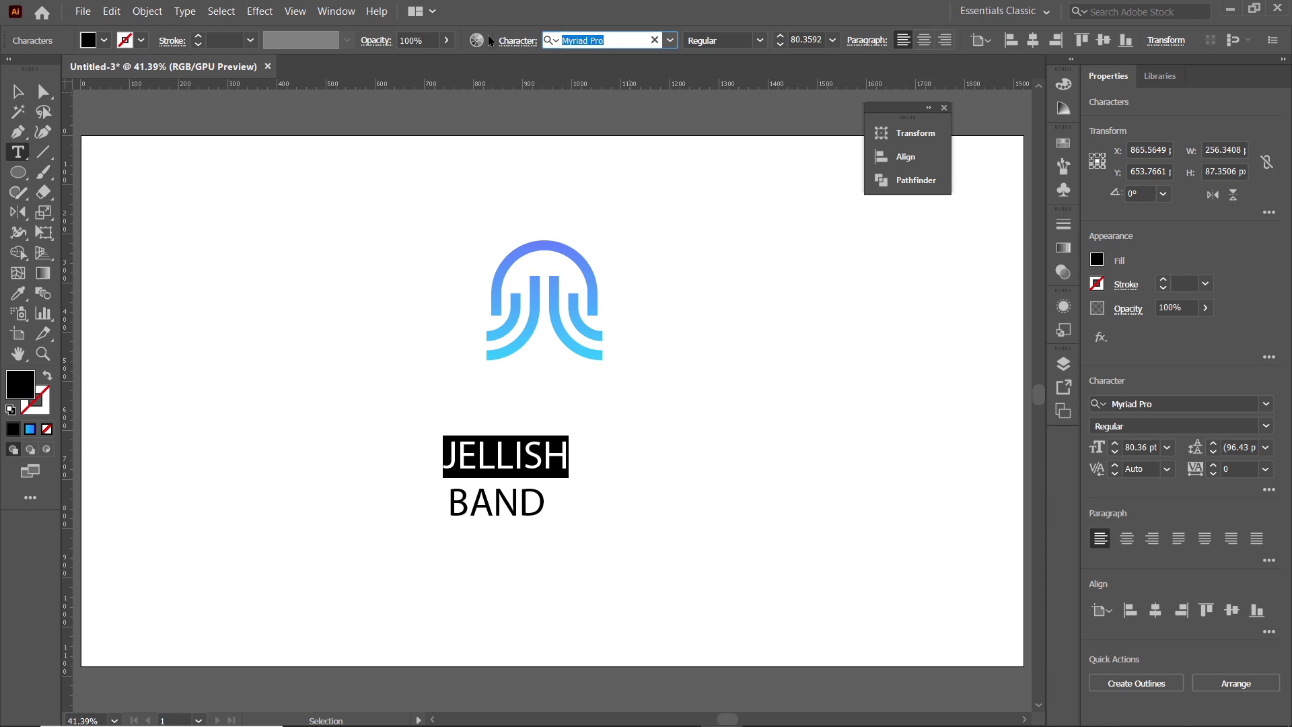
{"action": "type", "text": "HALO"}
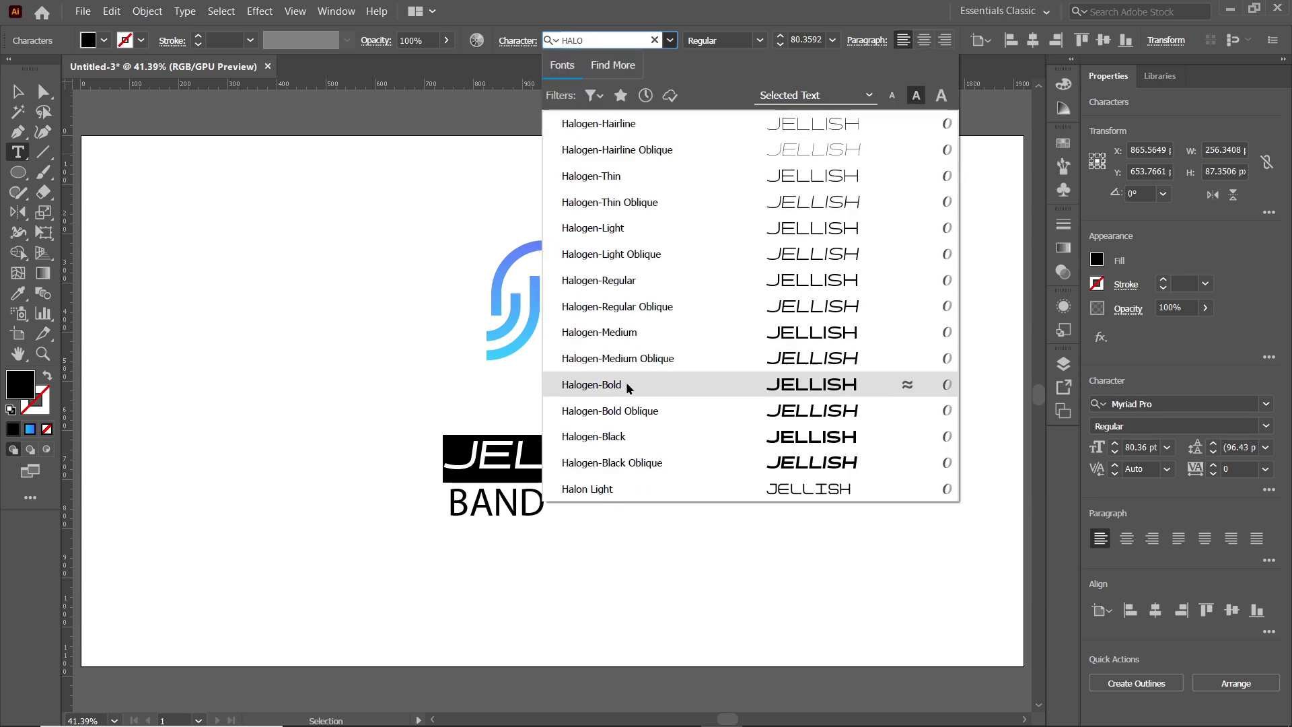
{"action": "left_click", "coordinate": [629, 438]}
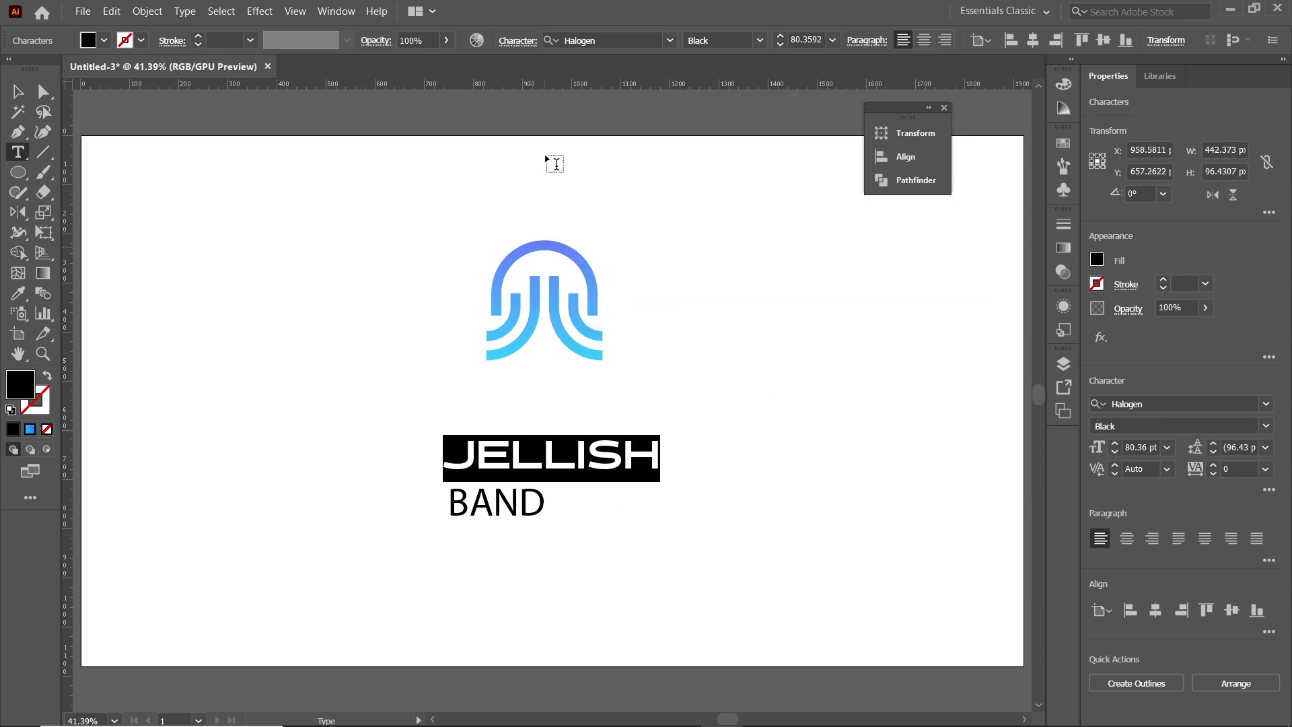
{"action": "left_click", "coordinate": [518, 41]}
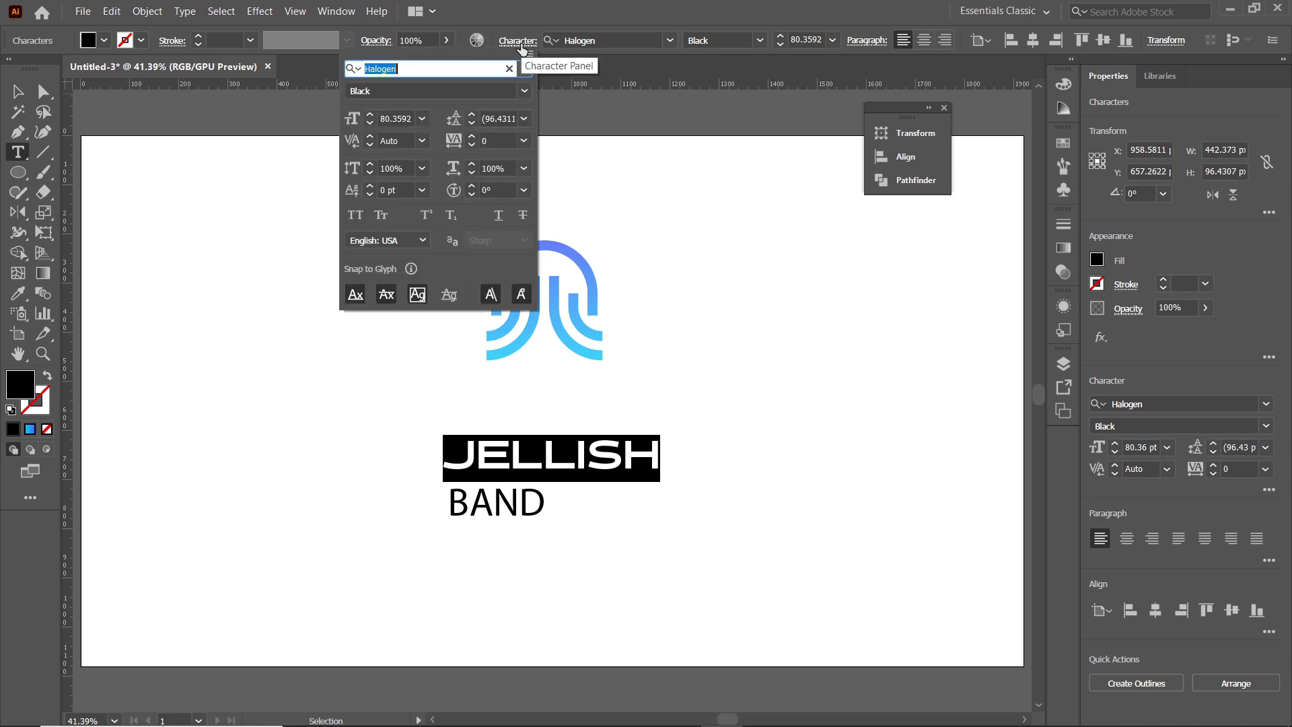
{"action": "left_click", "coordinate": [507, 139]}
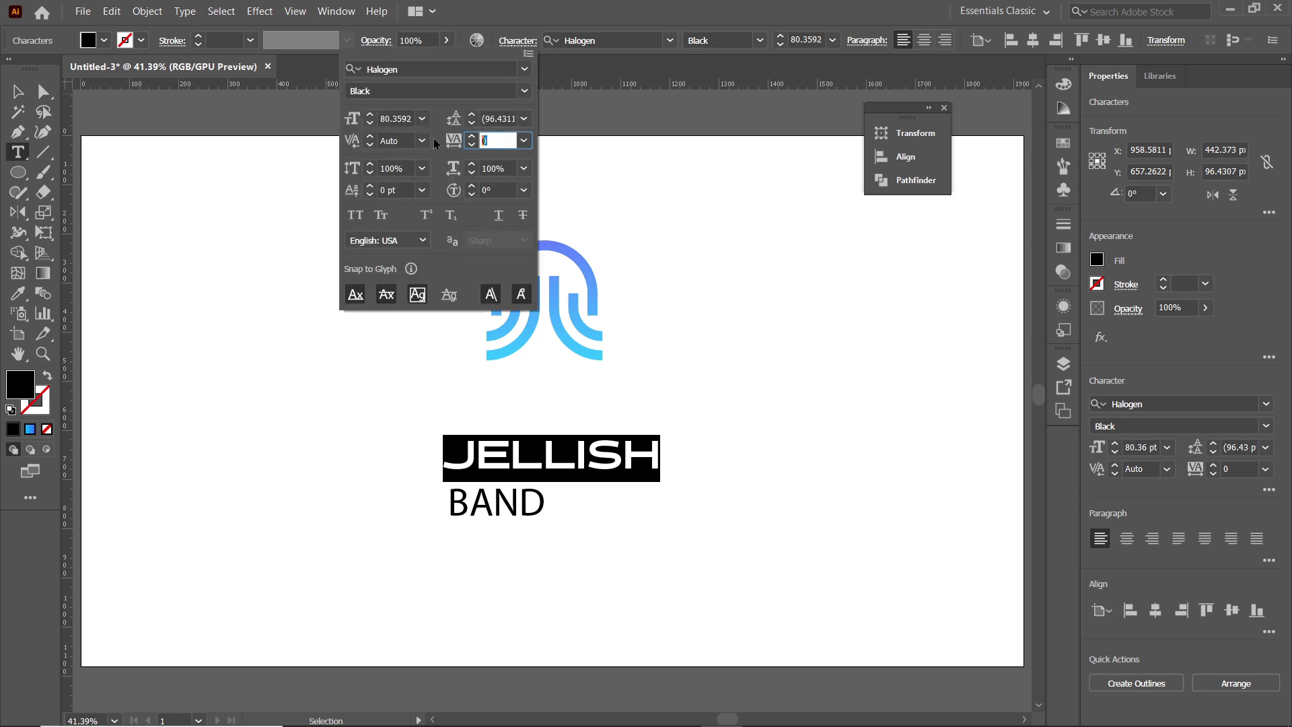
- Give JELLISH tracking 100, and set BAND in Halogen Medium with tracking 200
{"action": "type", "text": "100"}
{"action": "key", "text": "Return"}
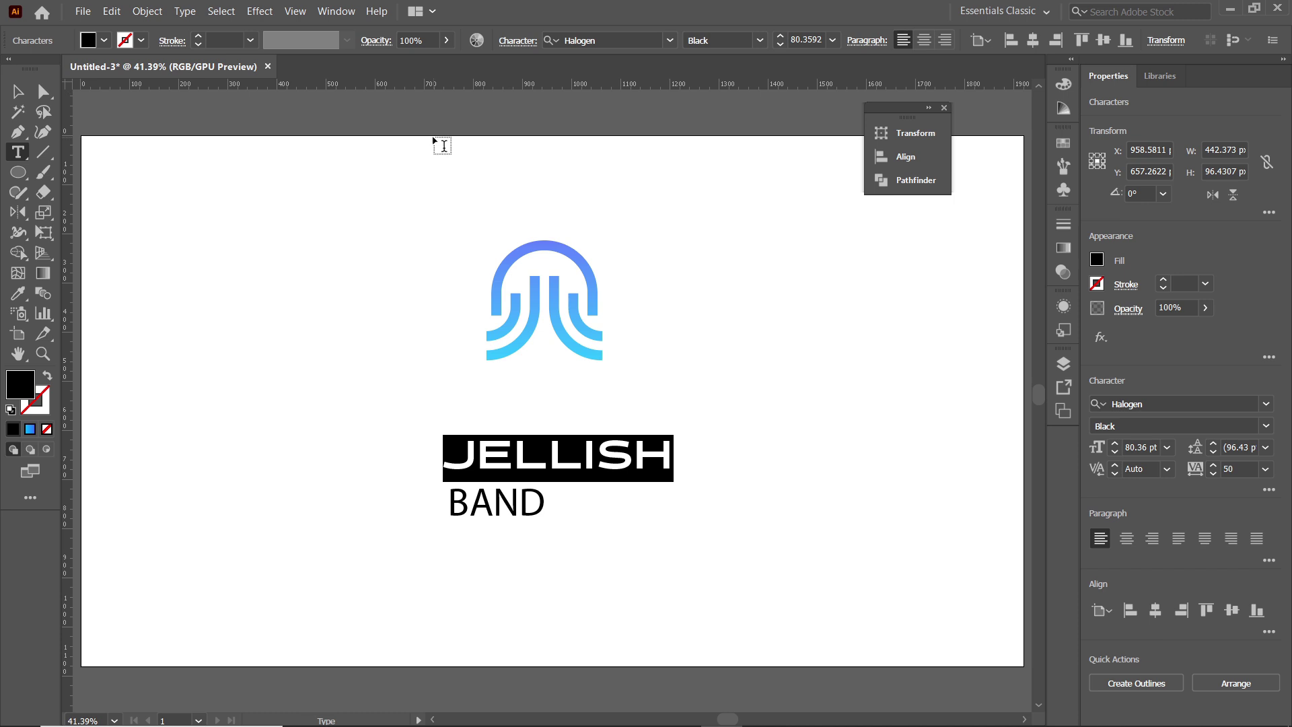
{"action": "left_click_drag", "start_coordinate": [539, 490], "coordinate": [374, 496]}
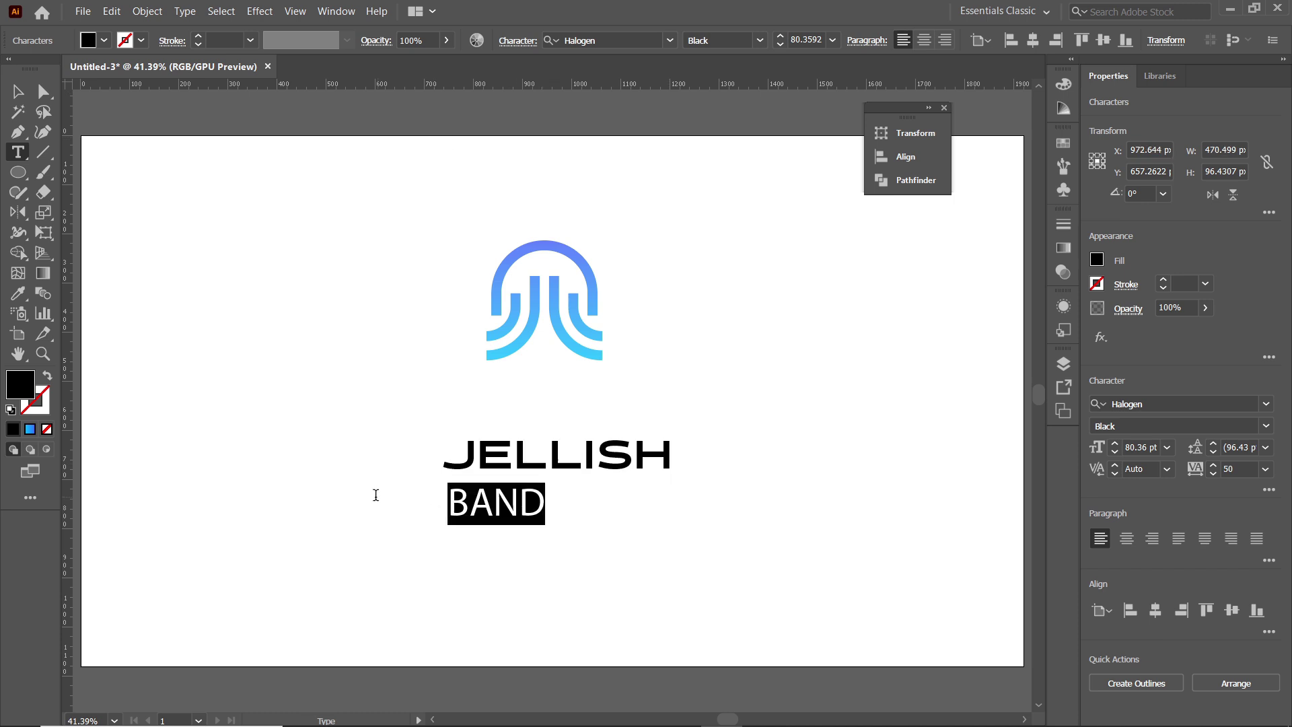
{"action": "left_click", "coordinate": [603, 40]}
{"action": "type", "text": "HALO"}
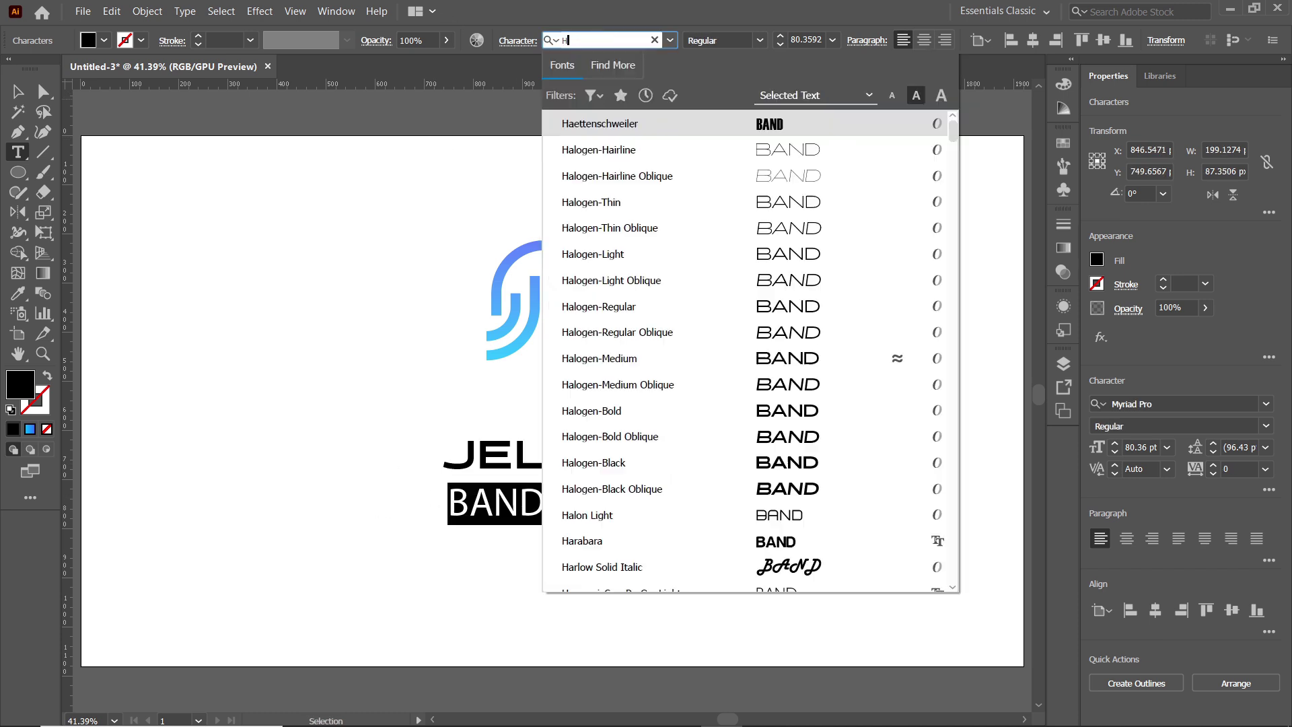
{"action": "left_click", "coordinate": [650, 332]}
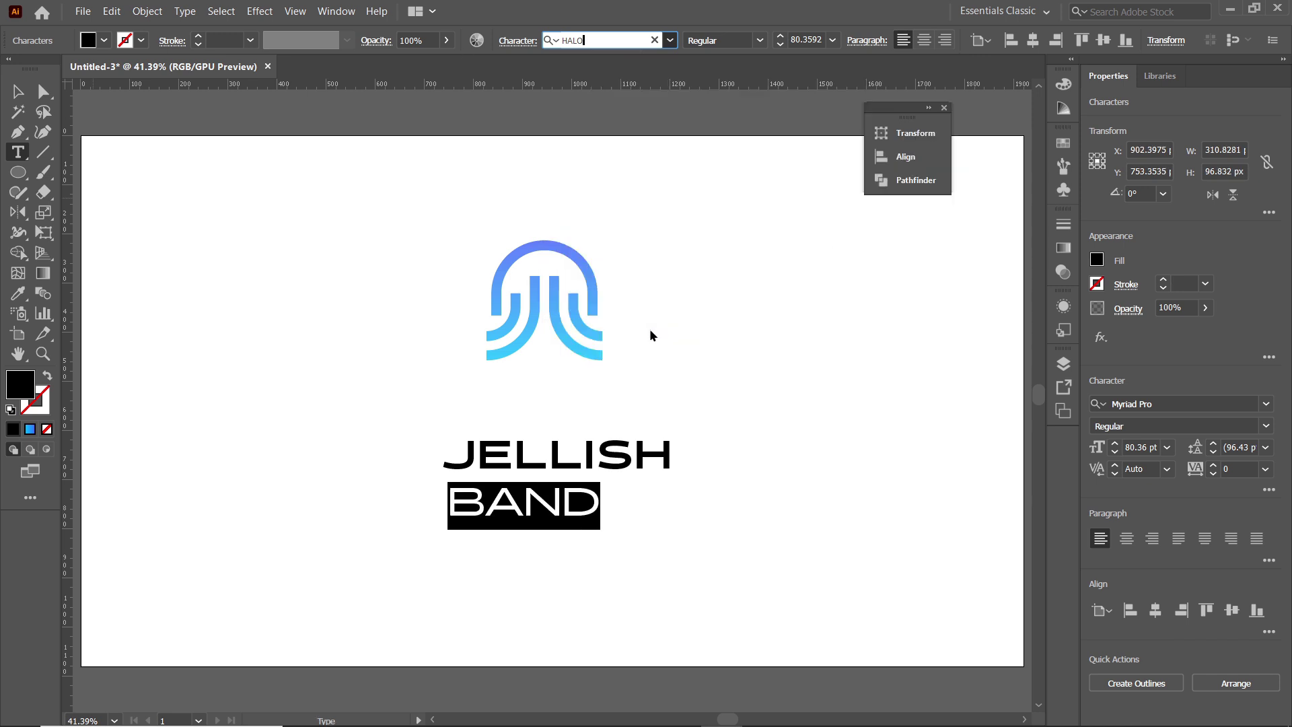
{"action": "left_click", "coordinate": [519, 45]}
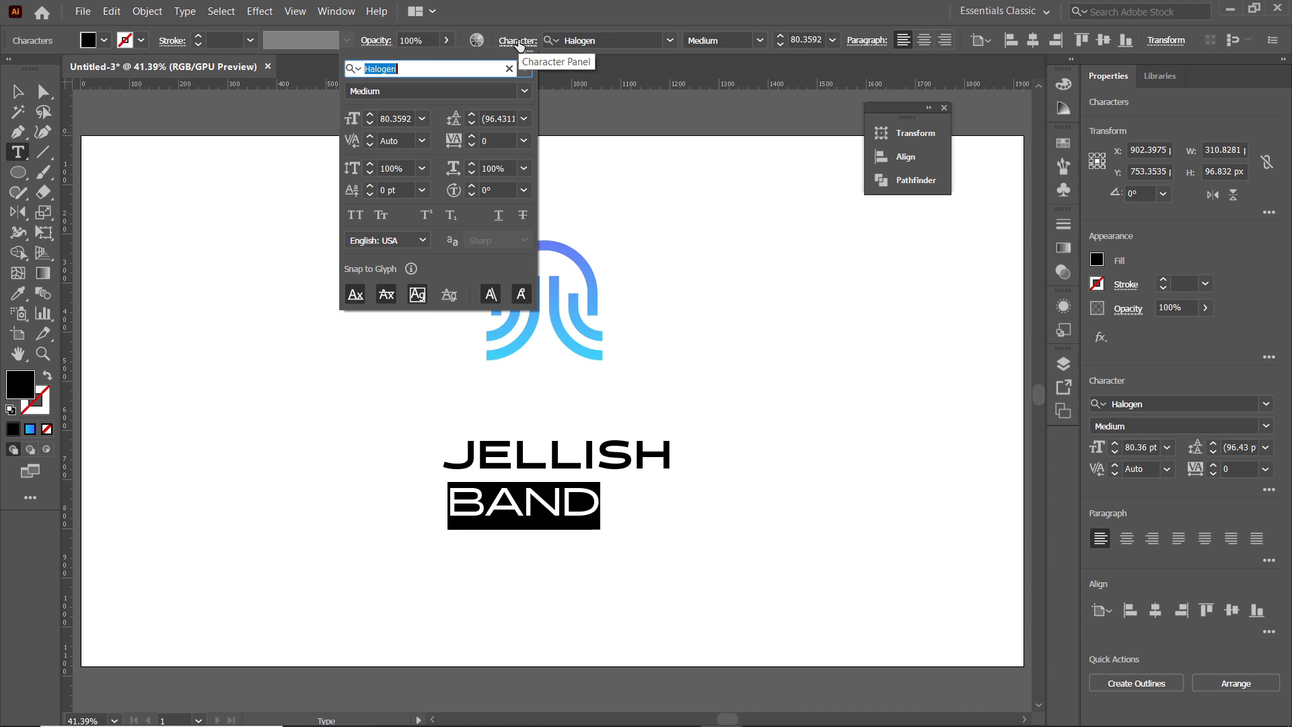
{"action": "left_click", "coordinate": [497, 140]}
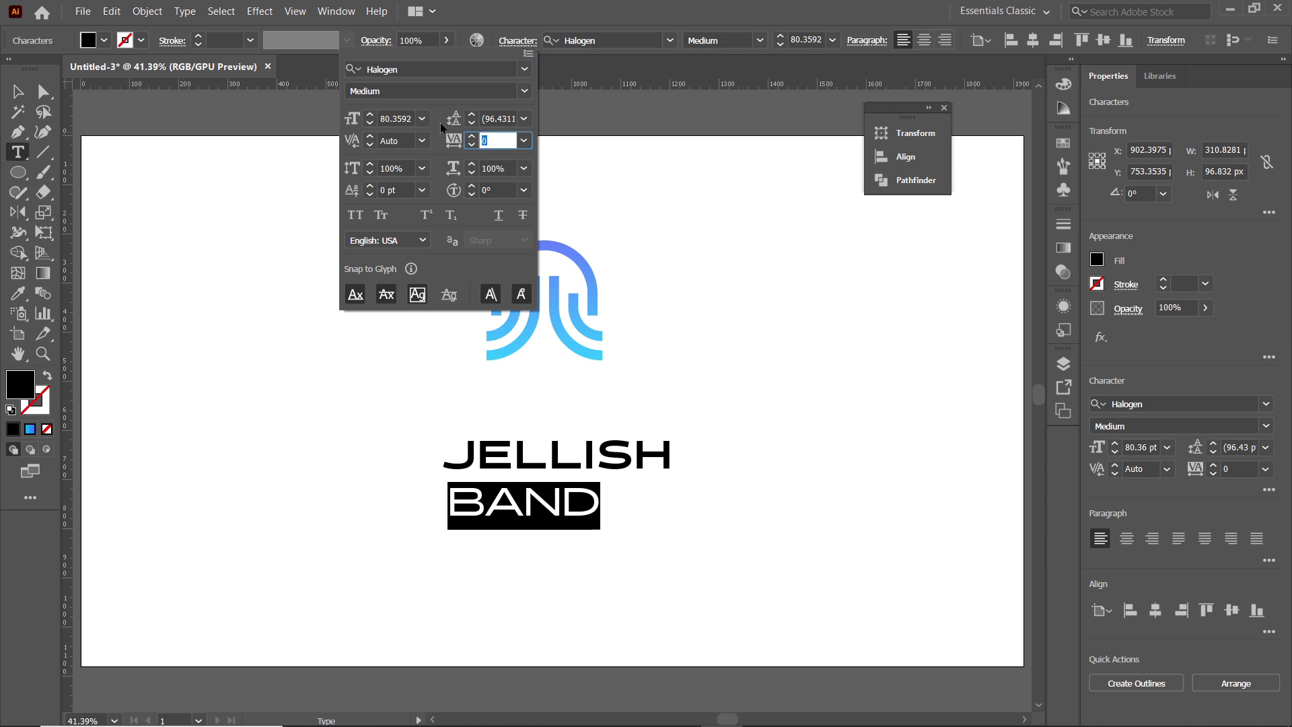
{"action": "key", "text": "Return"}
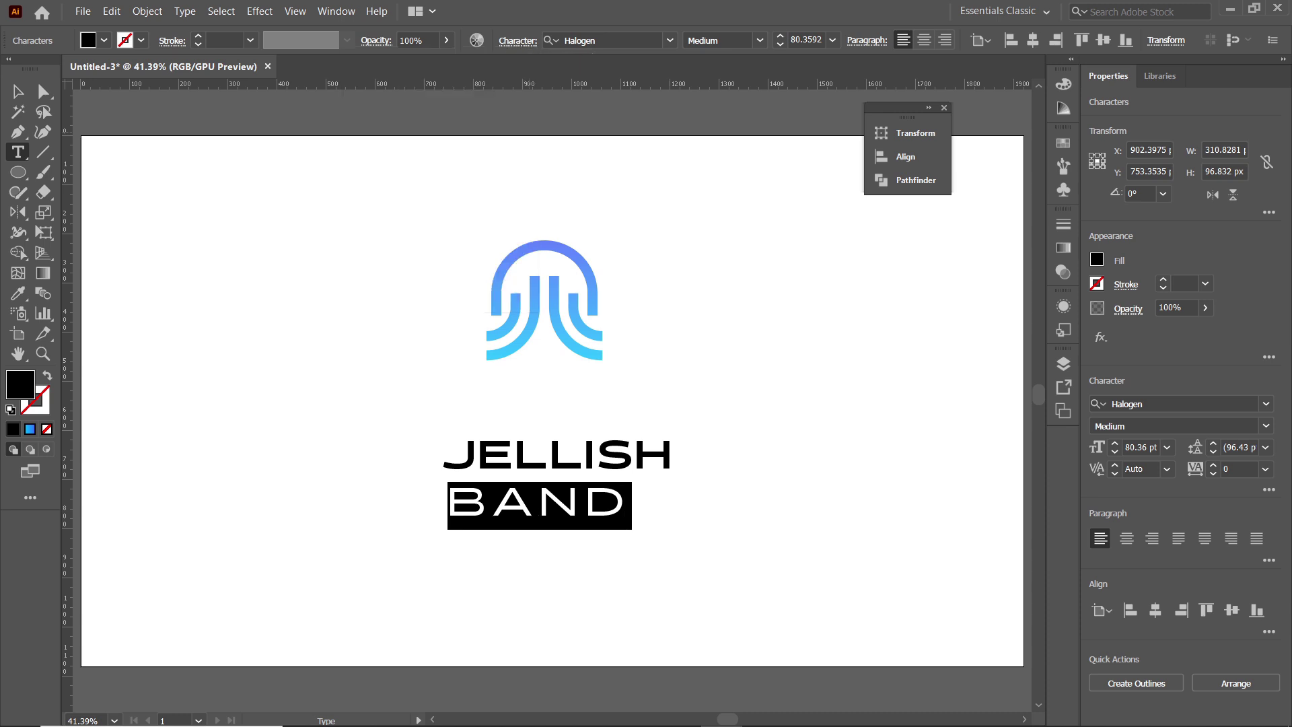
{"action": "key", "text": "Escape"}
- Shrink BAND, centre it under JELLISH, then scale the two-line wordmark up
{"action": "left_click_drag", "start_coordinate": [632, 529], "coordinate": [609, 520]}
{"action": "left_click_drag", "start_coordinate": [524, 506], "coordinate": [584, 490]}
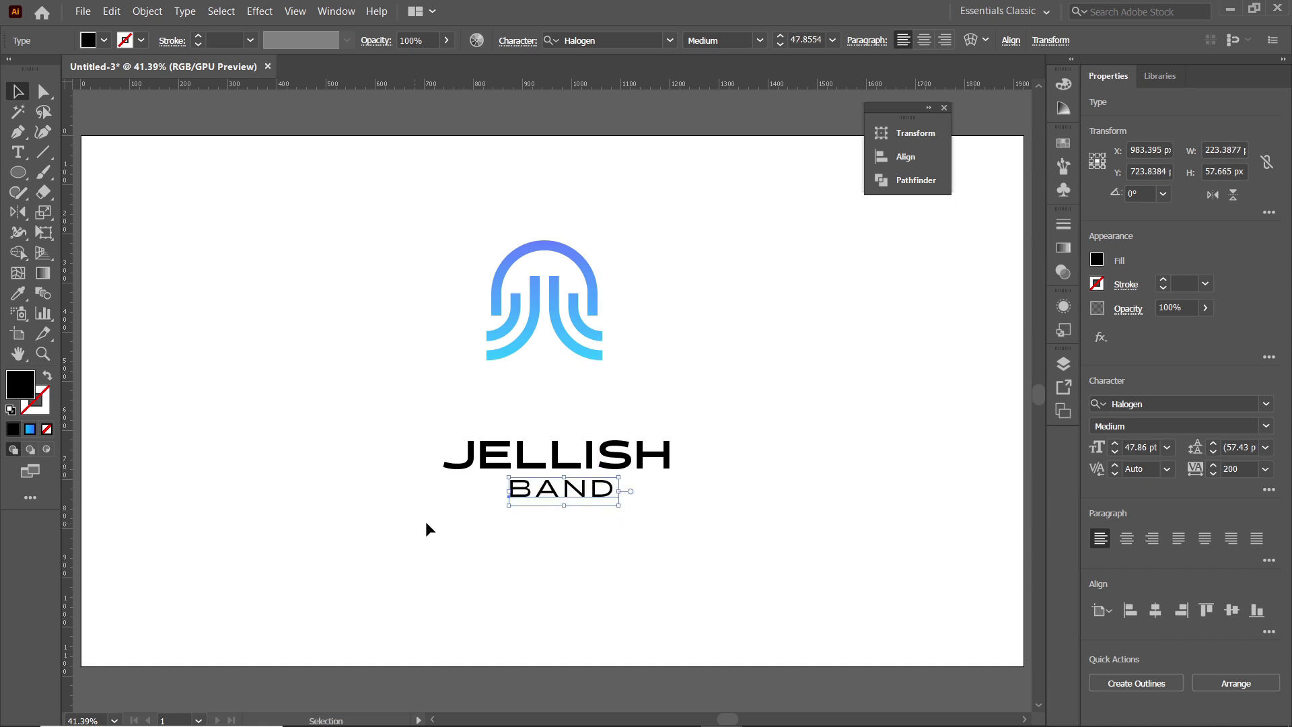
{"action": "left_click_drag", "start_coordinate": [427, 529], "coordinate": [646, 464]}
{"action": "left_click_drag", "start_coordinate": [670, 505], "coordinate": [627, 413]}
{"action": "left_click_drag", "start_coordinate": [712, 476], "coordinate": [725, 479]}
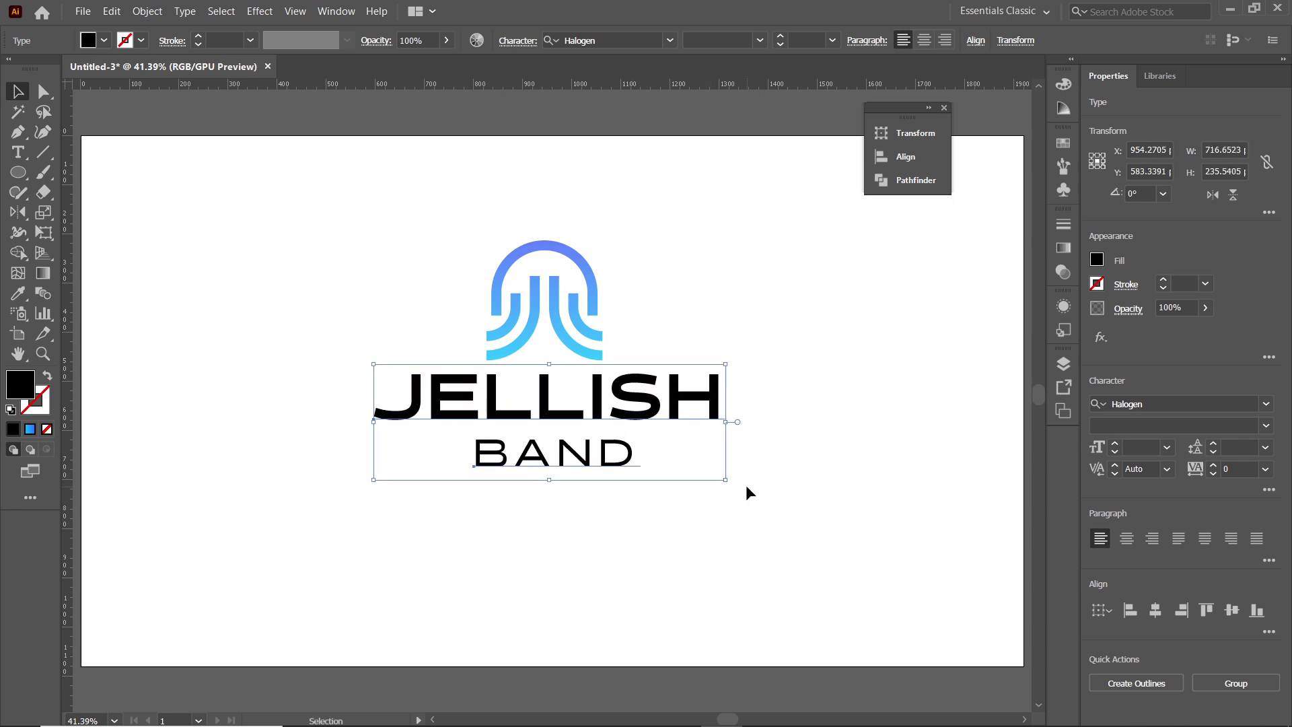
- Horizontally centre-align the jellyfish icon with the JELLISH/BAND wordmark using the Align panel
{"action": "left_click_drag", "start_coordinate": [371, 218], "coordinate": [733, 503]}
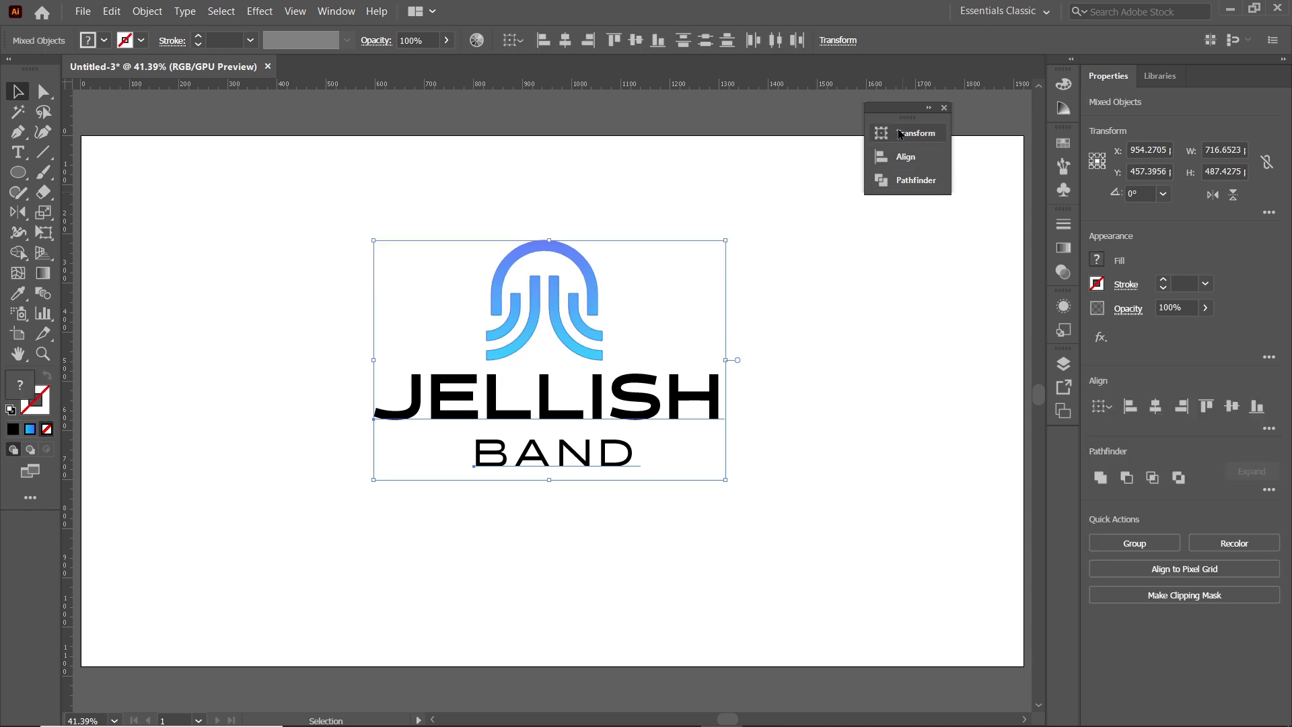
{"action": "left_click", "coordinate": [901, 159]}
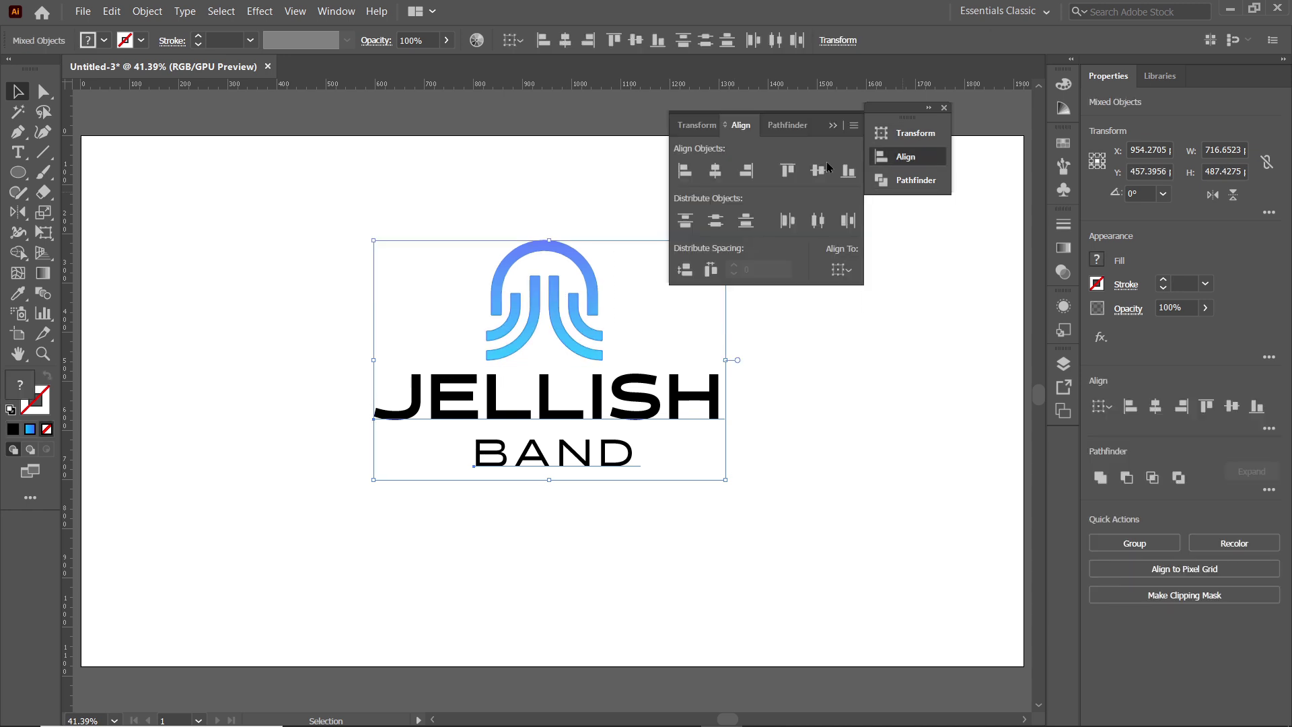
{"action": "left_click", "coordinate": [716, 171]}
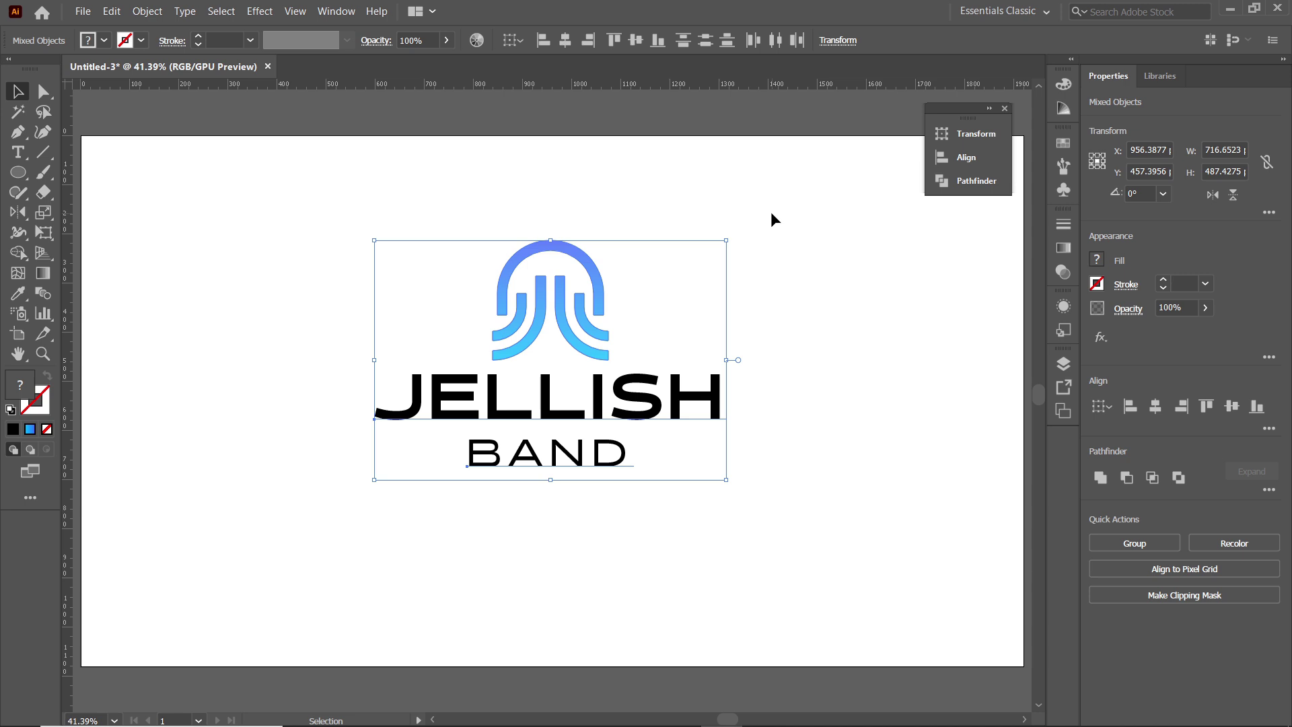
- Draw an artboard-sized rectangle, send it to the back, and fill it dark navy
{"action": "left_click", "coordinate": [18, 172]}
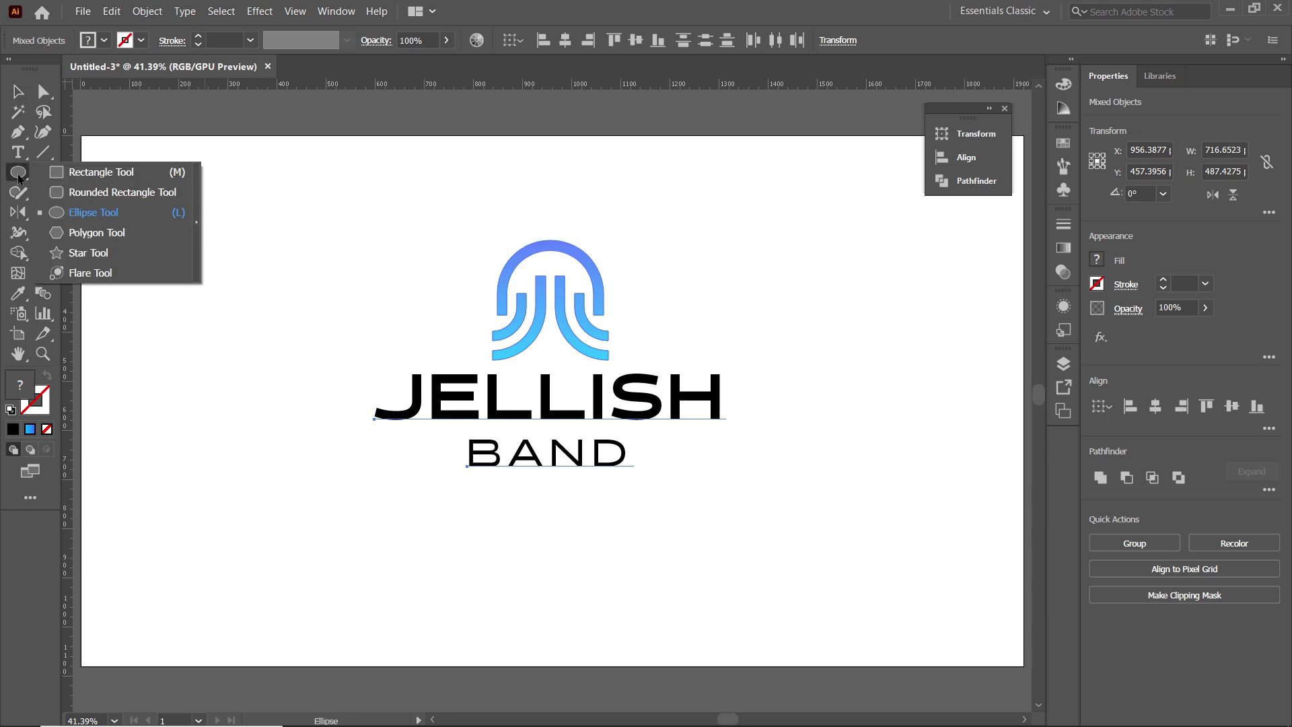
{"action": "left_click", "coordinate": [75, 176]}
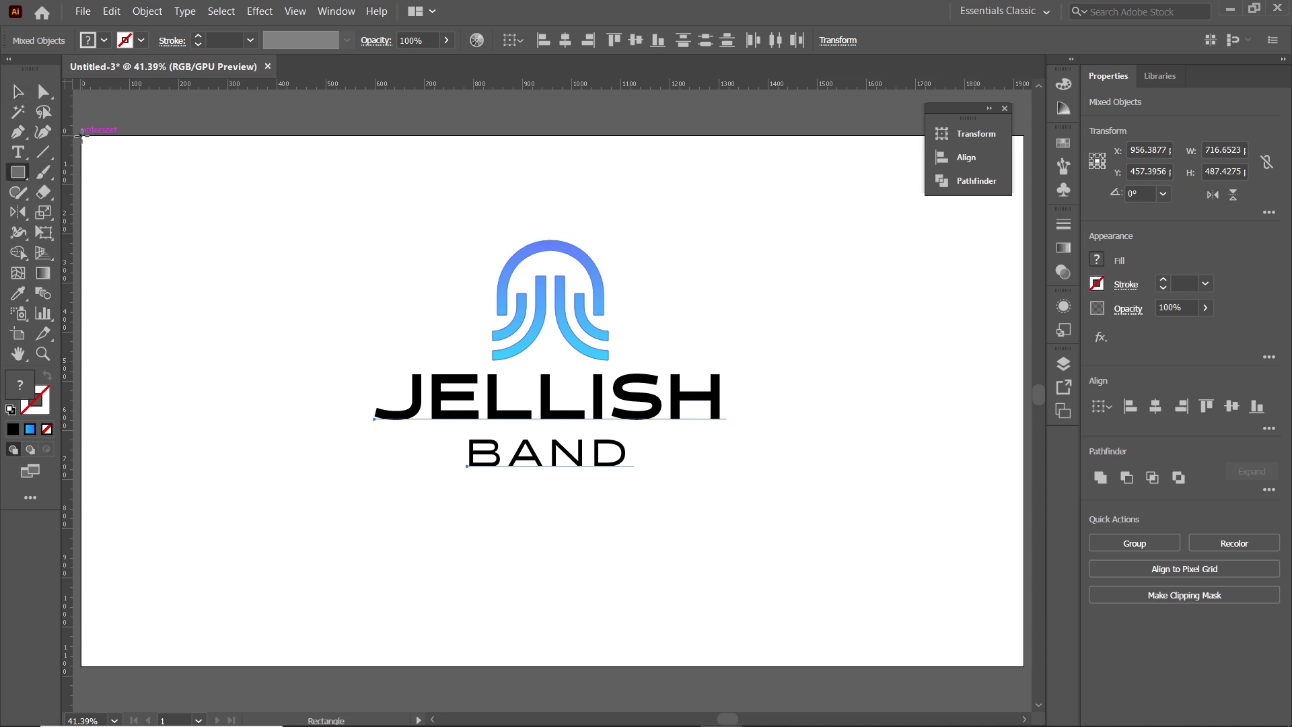
{"action": "left_click_drag", "start_coordinate": [81, 135], "coordinate": [1025, 665]}
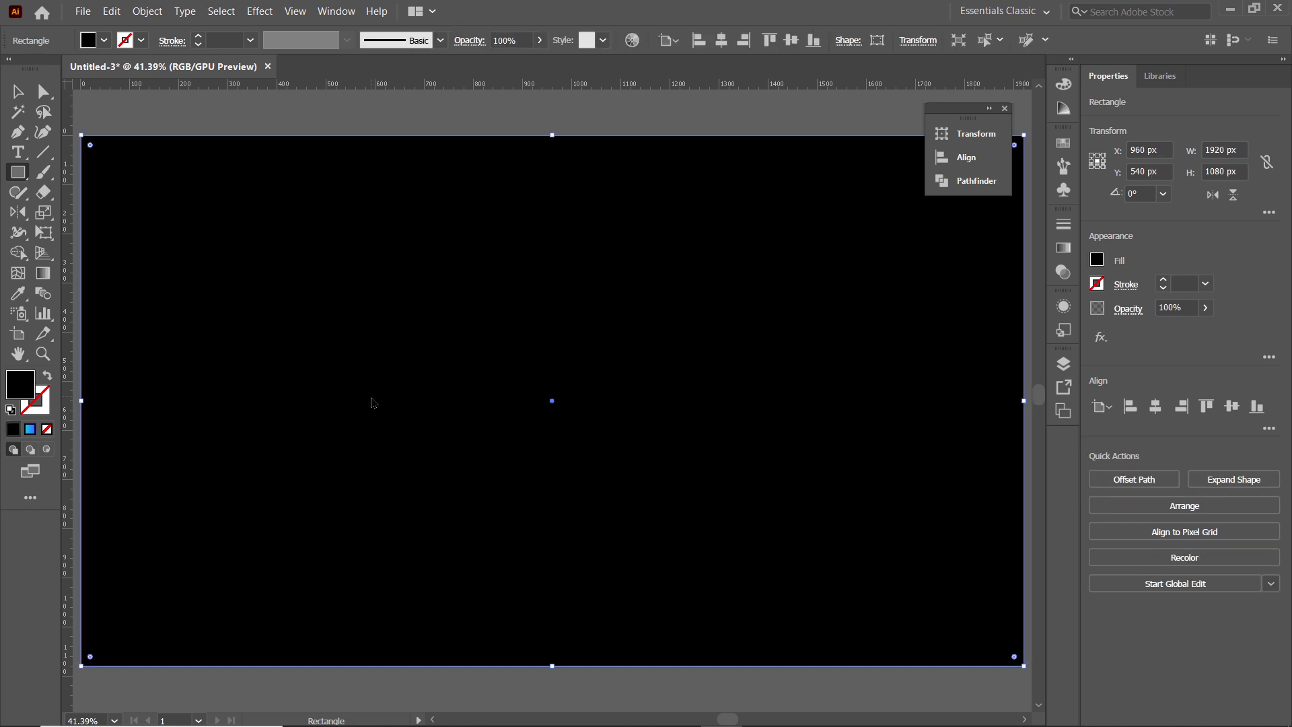
{"action": "right_click", "coordinate": [372, 402]}
{"action": "mouse_move", "coordinate": [520, 327]}
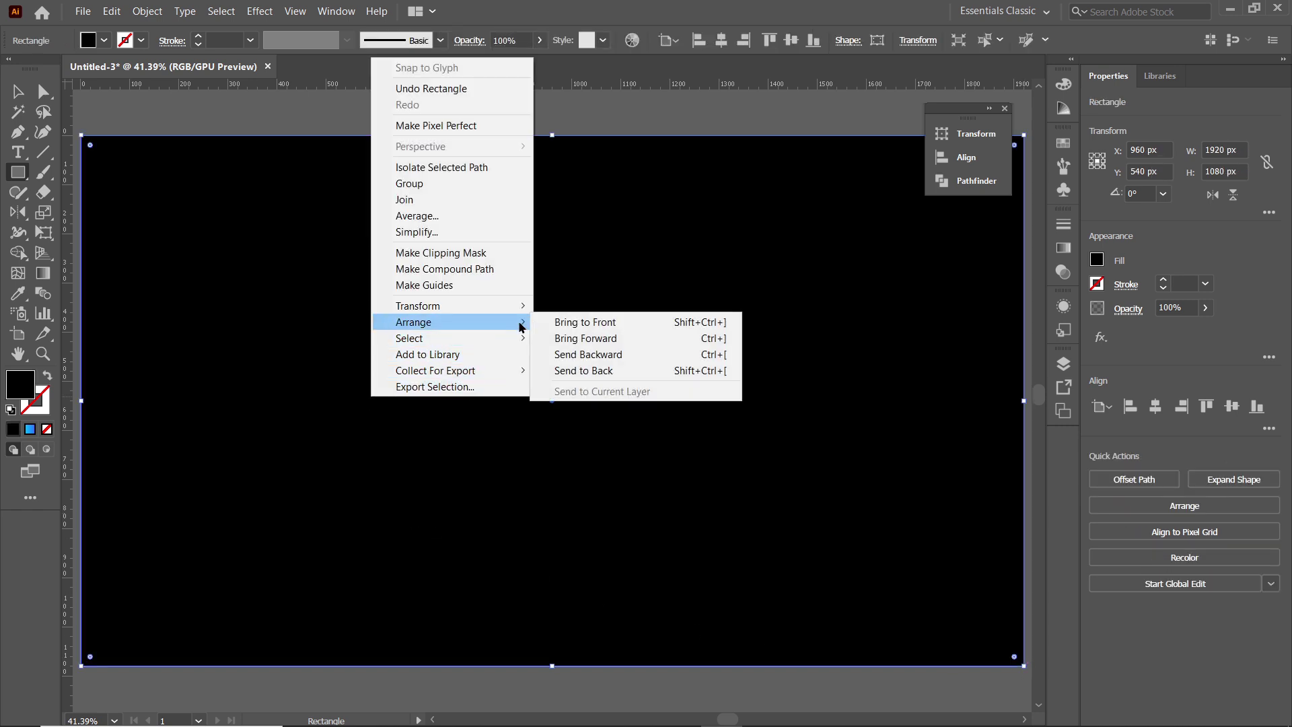
{"action": "left_click", "coordinate": [576, 370]}
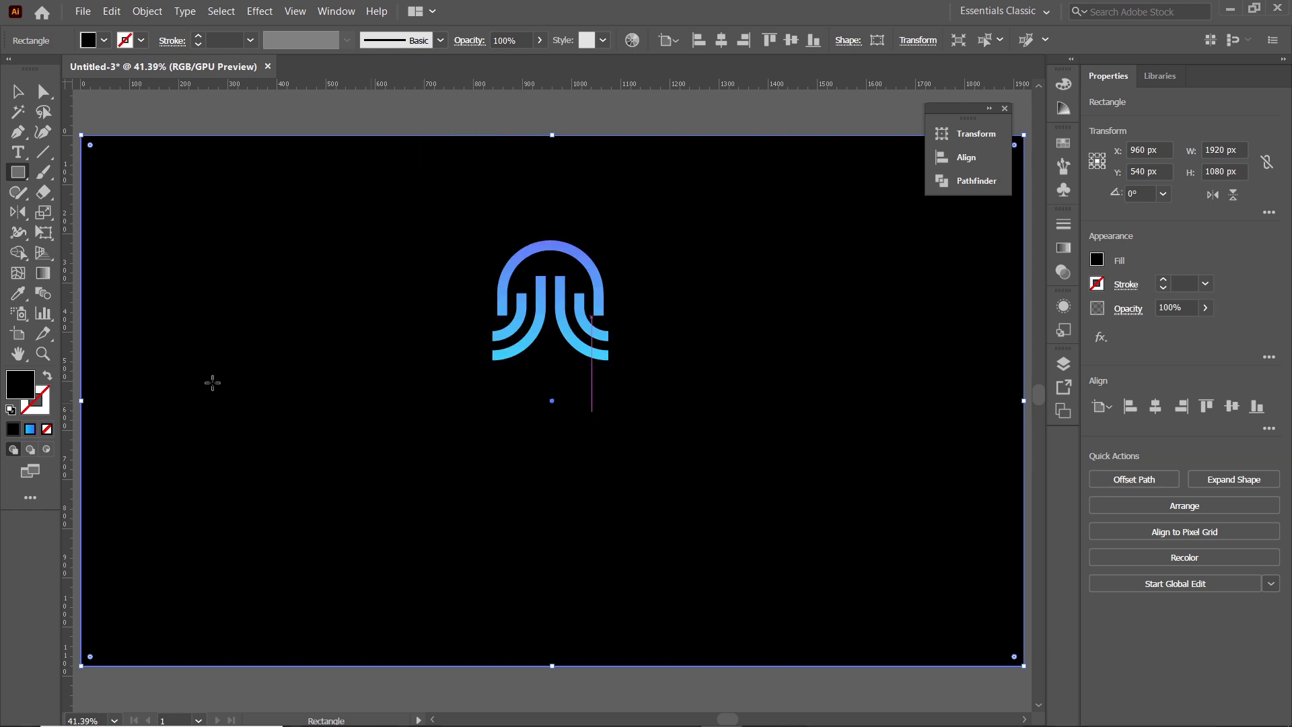
{"action": "double_click", "coordinate": [21, 385]}
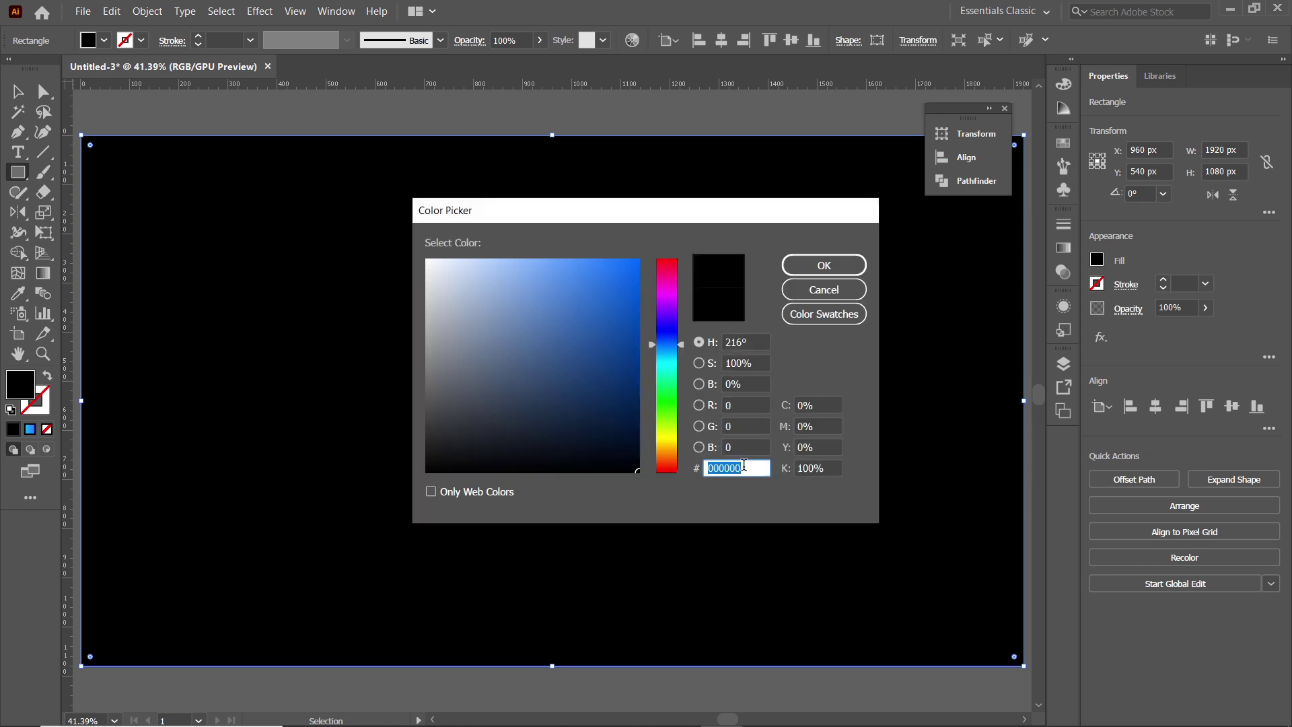
{"action": "type", "text": "0"}
{"action": "left_click", "coordinate": [828, 267]}
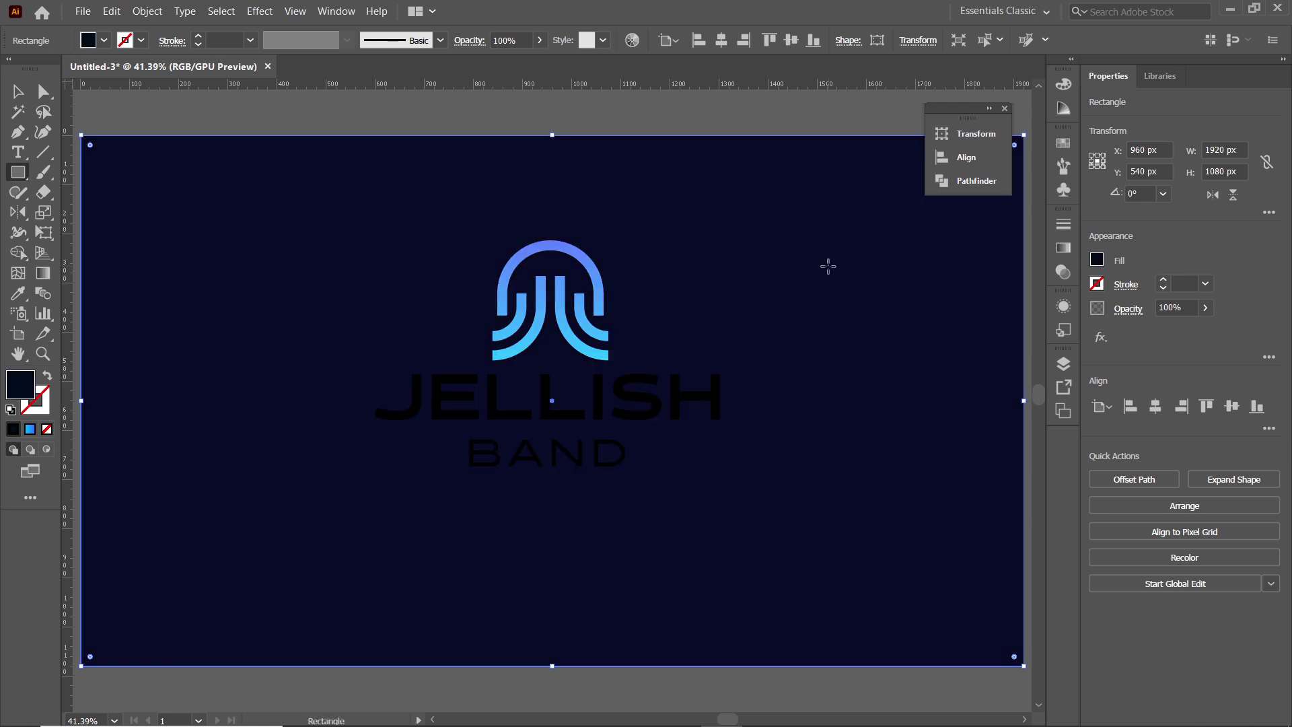
- Fill the JELLISH and BAND text white
{"action": "left_click", "coordinate": [17, 91]}
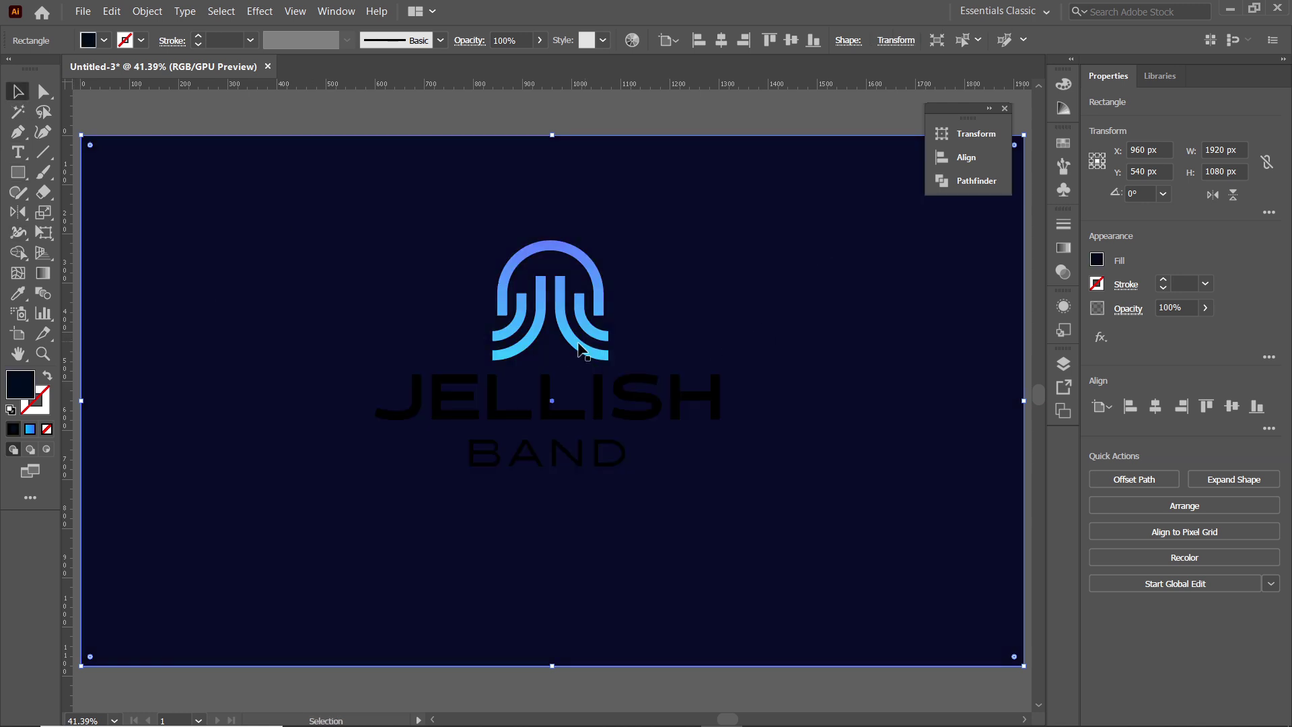
{"action": "left_click", "coordinate": [565, 420]}
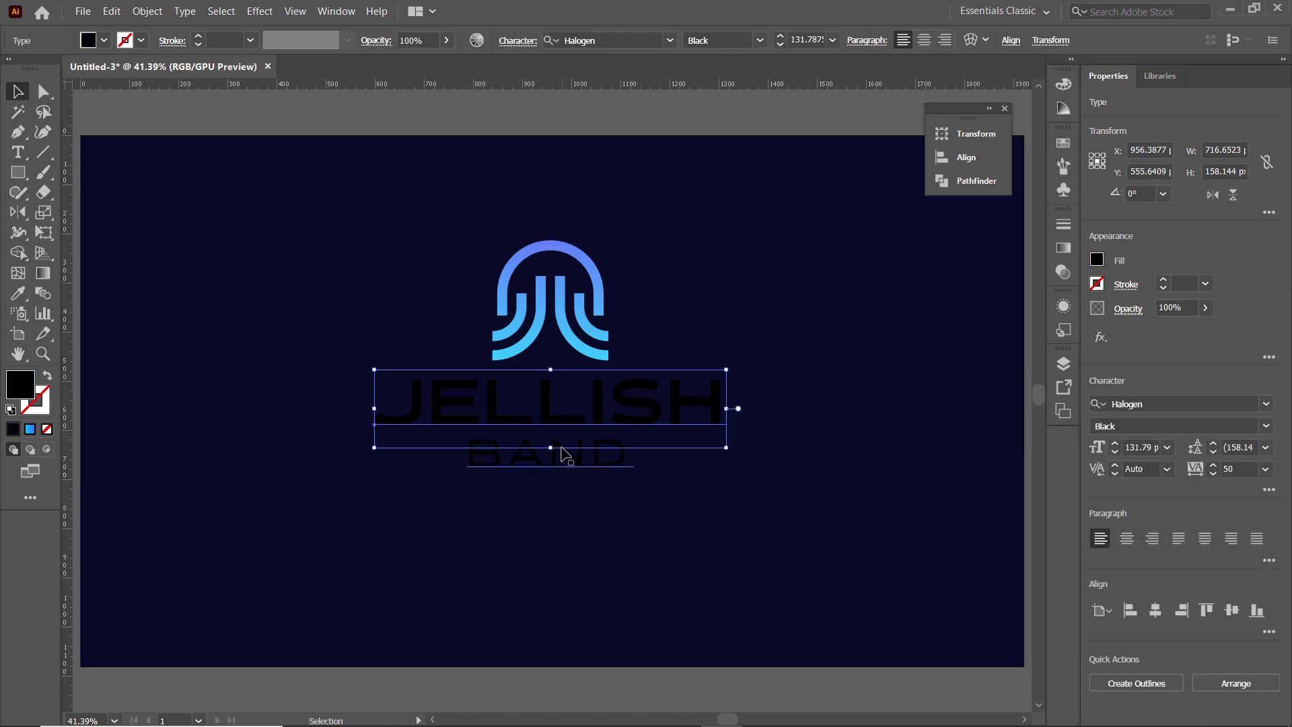
{"action": "left_click", "coordinate": [579, 465], "text": "shift"}
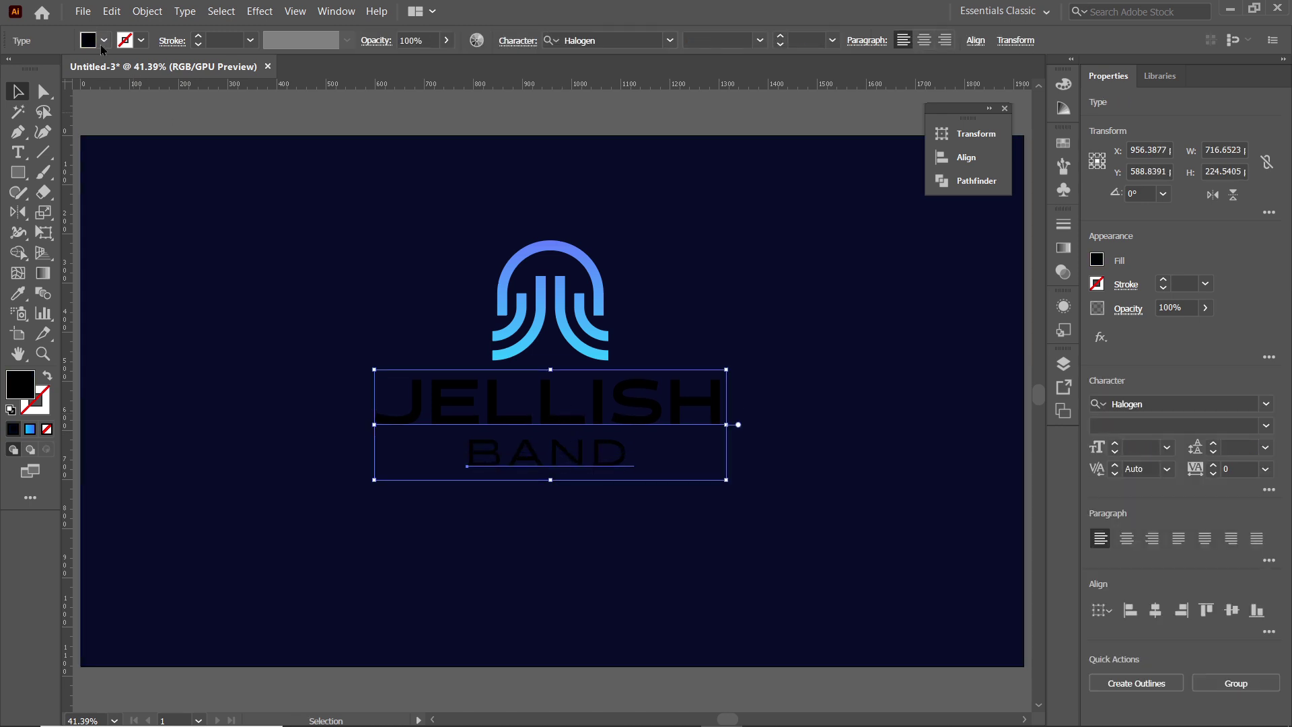
{"action": "left_click", "coordinate": [92, 42]}
{"action": "left_click", "coordinate": [35, 69]}
{"action": "key", "text": "Escape"}
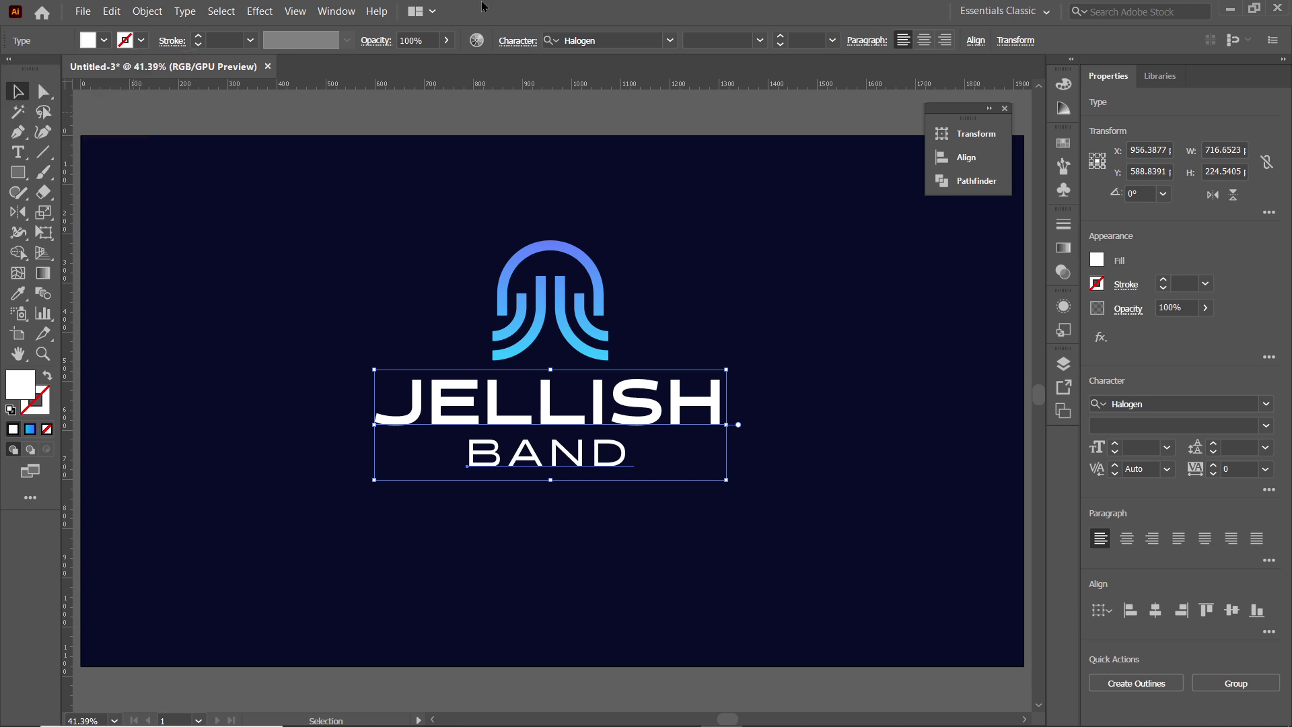
- Shrink the whole logo lockup proportionally to about 452 × 307 px and move it lower
{"action": "key", "text": "ctrl+a"}
{"action": "left_click_drag", "start_coordinate": [726, 240], "coordinate": [668, 281]}
{"action": "left_click_drag", "start_coordinate": [555, 390], "coordinate": [556, 428]}
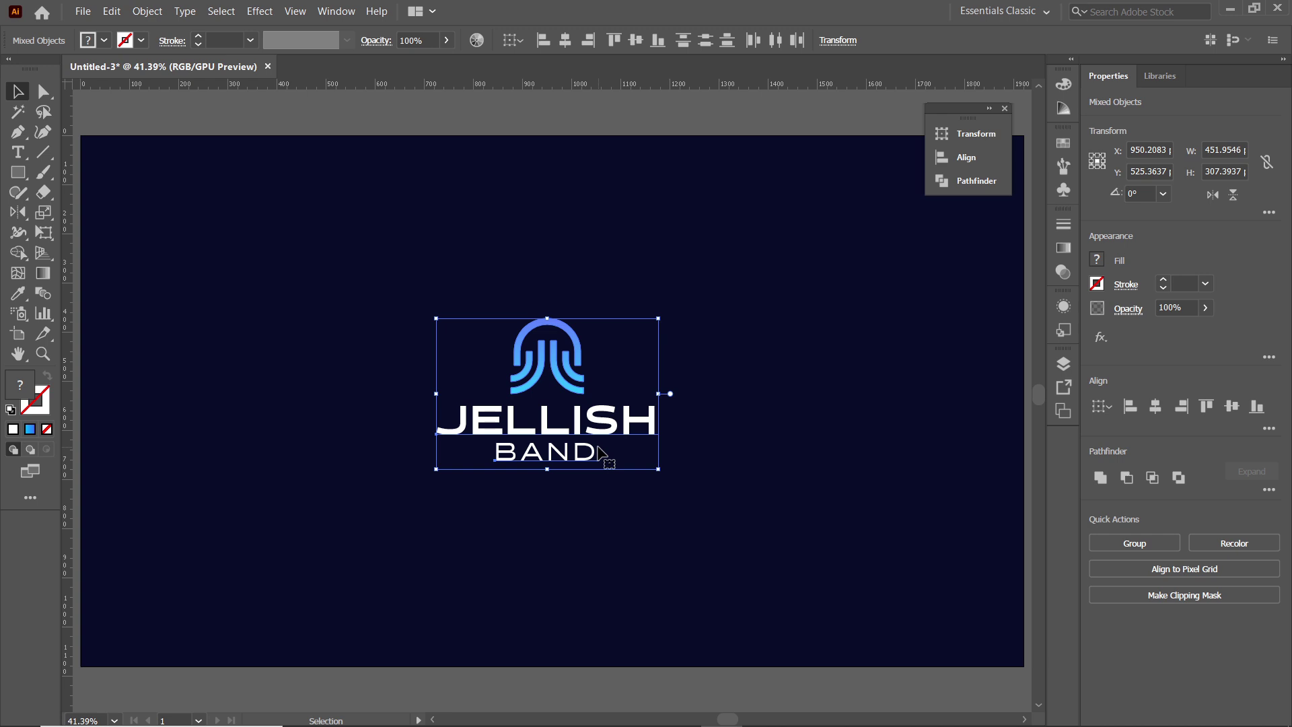
- Drag the logo group across the navy artboard and switch to the Zoom tool
{"action": "left_click_drag", "start_coordinate": [562, 365], "coordinate": [992, 511]}
{"action": "key", "text": "z"}
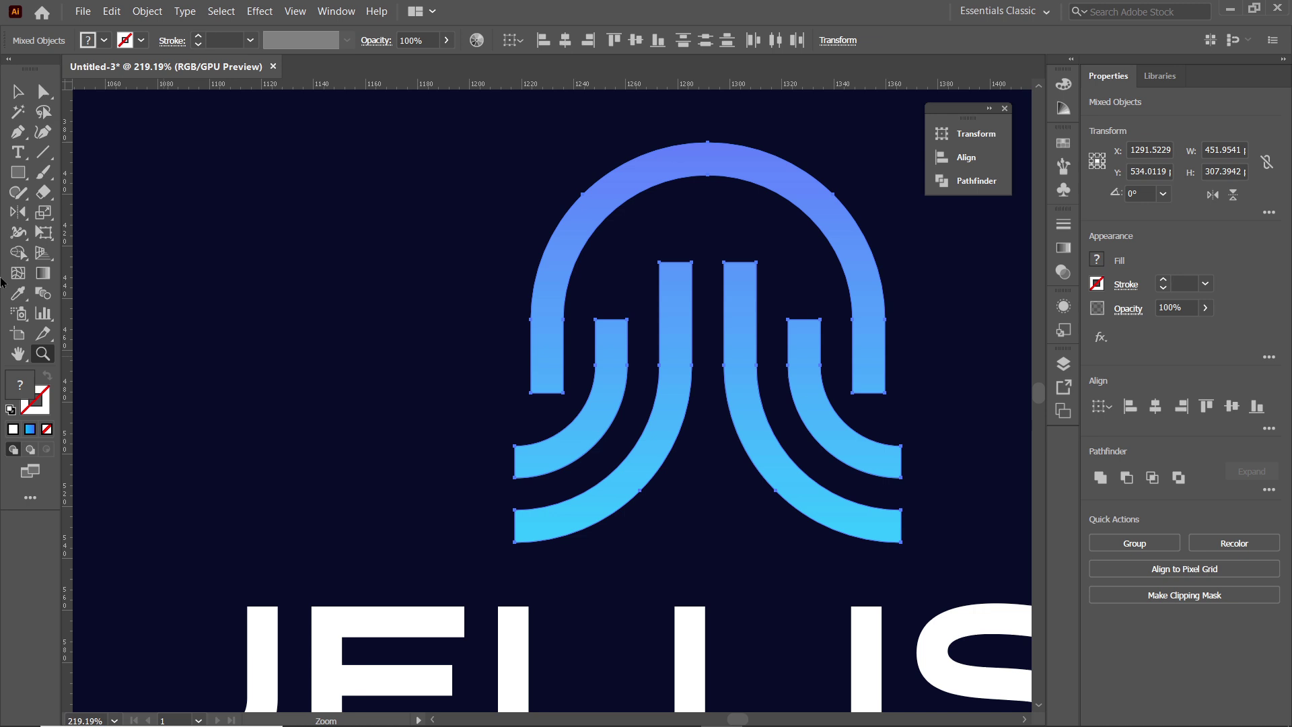
- Draw a thin rectangle atop a middle tentacle and rotate it 90° to lie horizontal
{"action": "left_click", "coordinate": [18, 172]}
{"action": "left_click", "coordinate": [70, 173]}
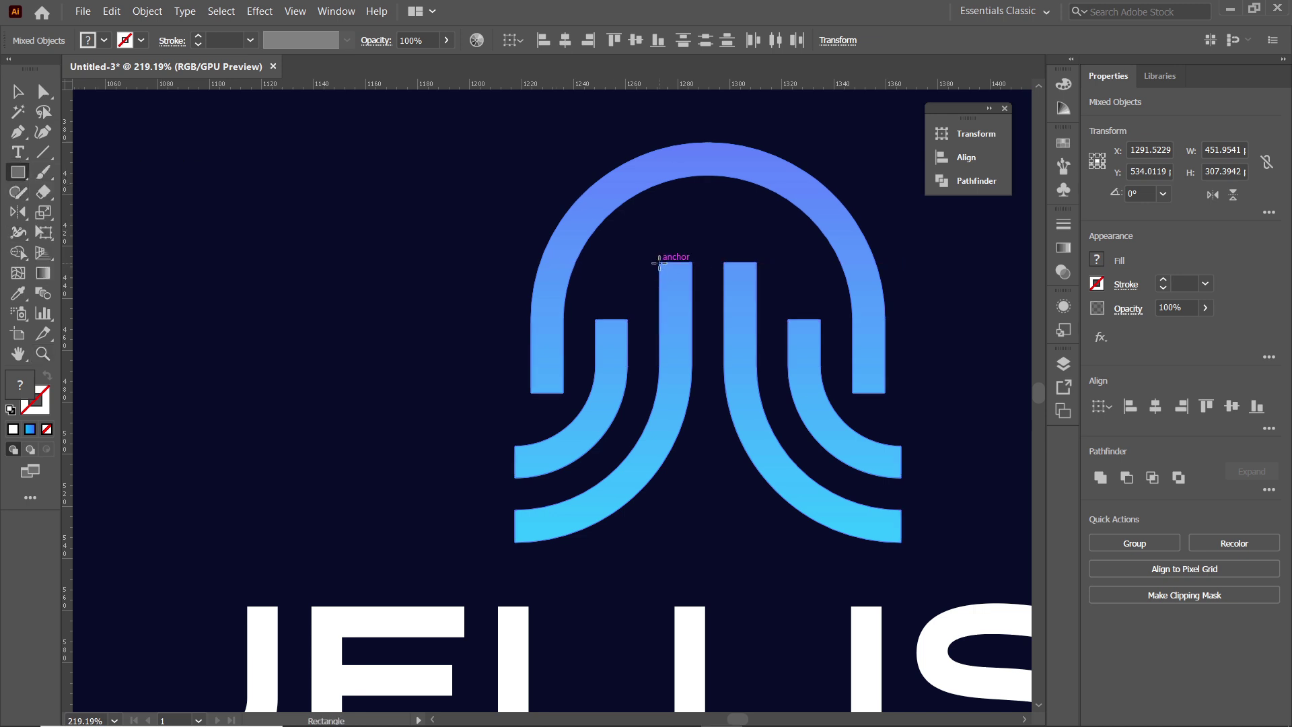
{"action": "left_click_drag", "start_coordinate": [659, 262], "coordinate": [692, 356]}
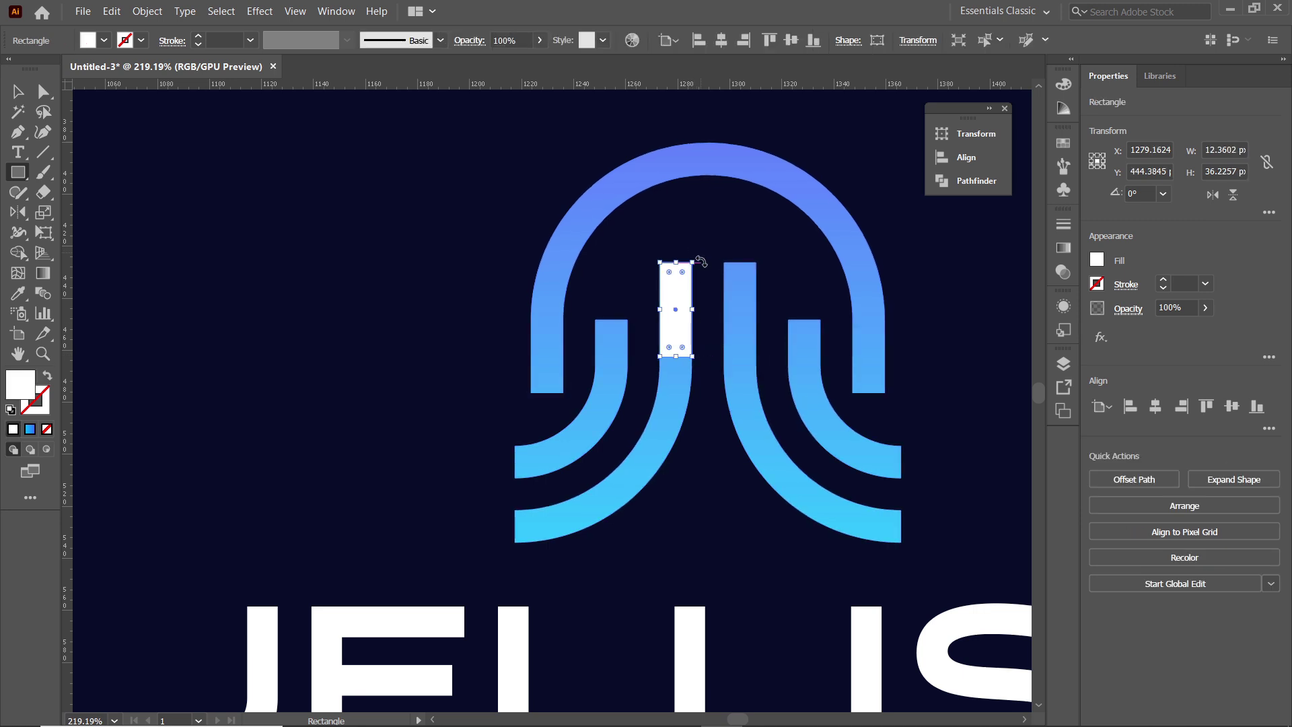
{"action": "left_click_drag", "start_coordinate": [699, 253], "coordinate": [742, 275]}
{"action": "key", "text": "v"}
{"action": "scroll", "coordinate": [743, 356], "scroll_direction": "down", "scroll_amount": 2}
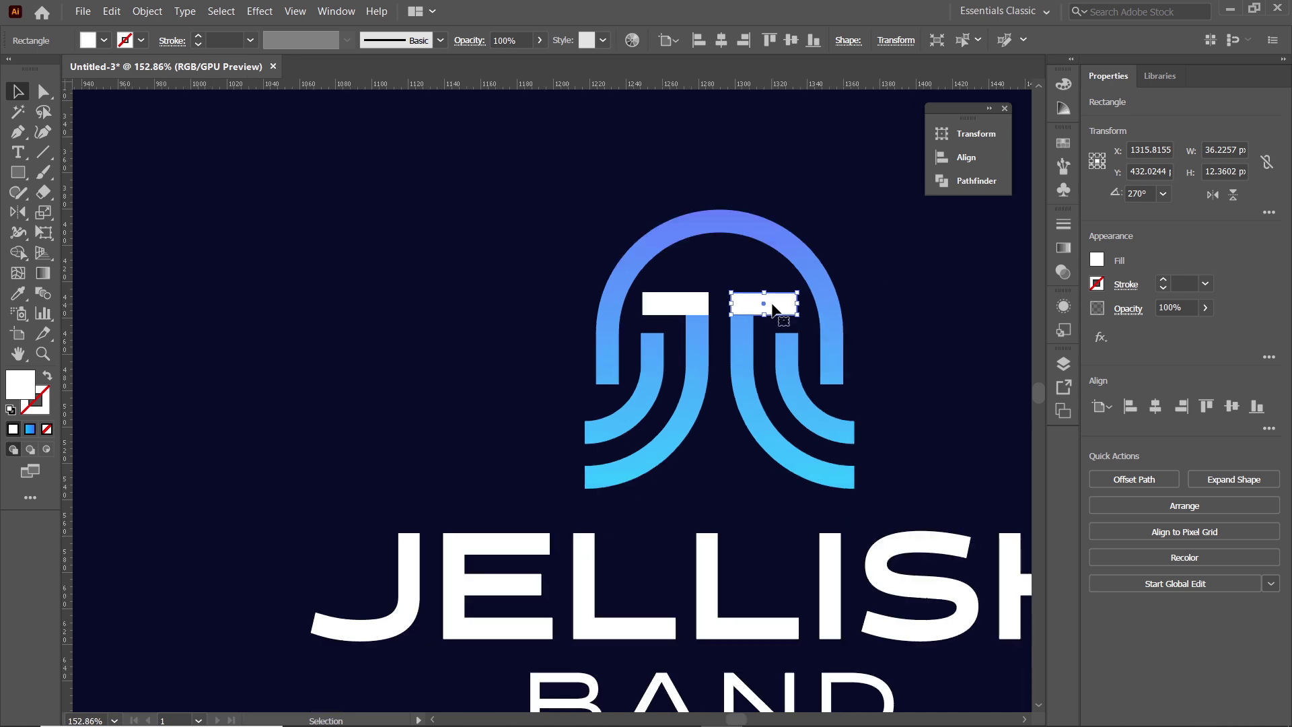
- Release the jellyfish icon's compound path into separate pieces
{"action": "left_click", "coordinate": [742, 350]}
{"action": "right_click", "coordinate": [743, 351]}
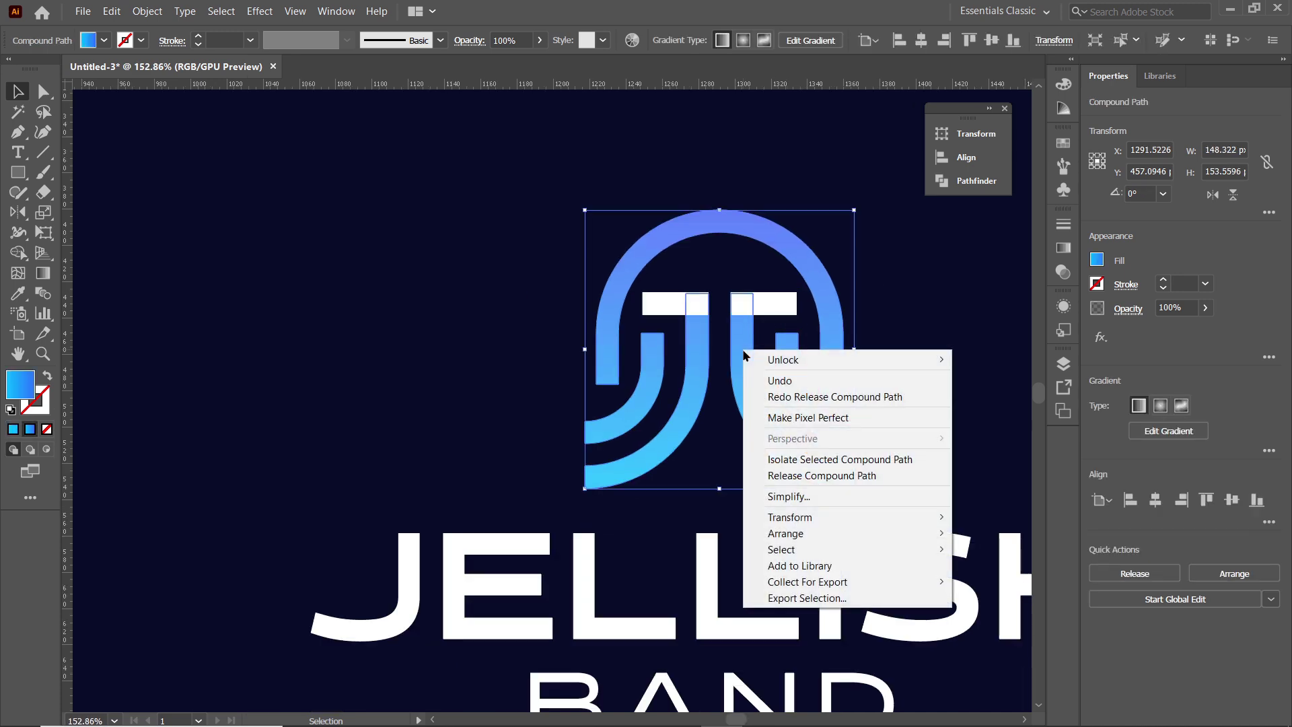
{"action": "left_click", "coordinate": [848, 476]}
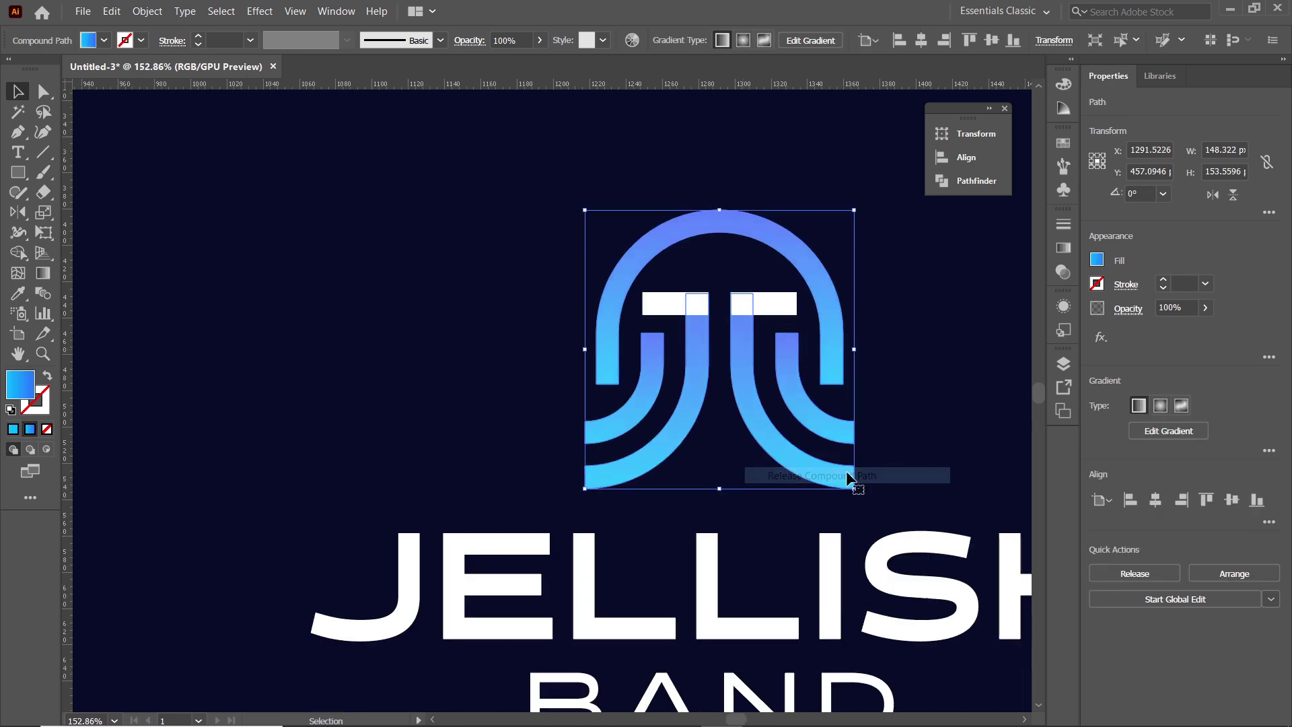
- Unite all icon pieces and bars with Pathfinder, then make the result a compound path
{"action": "left_click_drag", "start_coordinate": [553, 173], "coordinate": [898, 513]}
{"action": "left_click", "coordinate": [976, 181]}
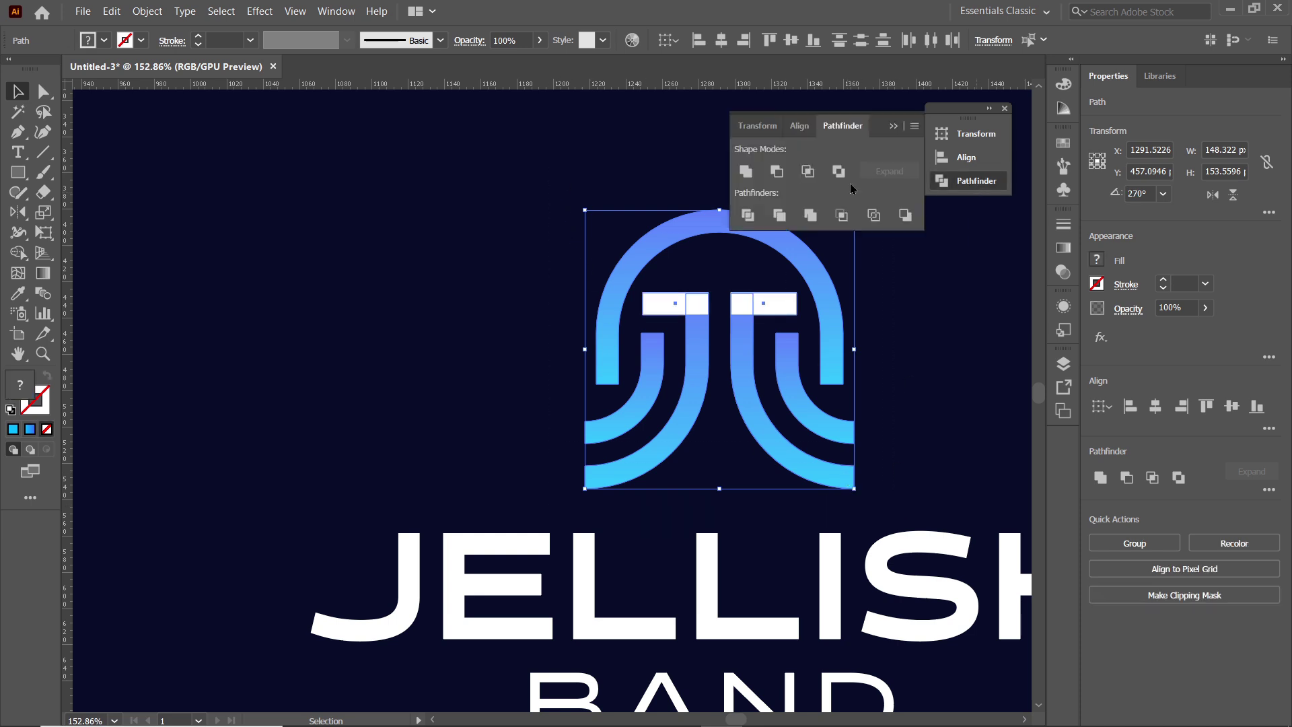
{"action": "left_click", "coordinate": [745, 172]}
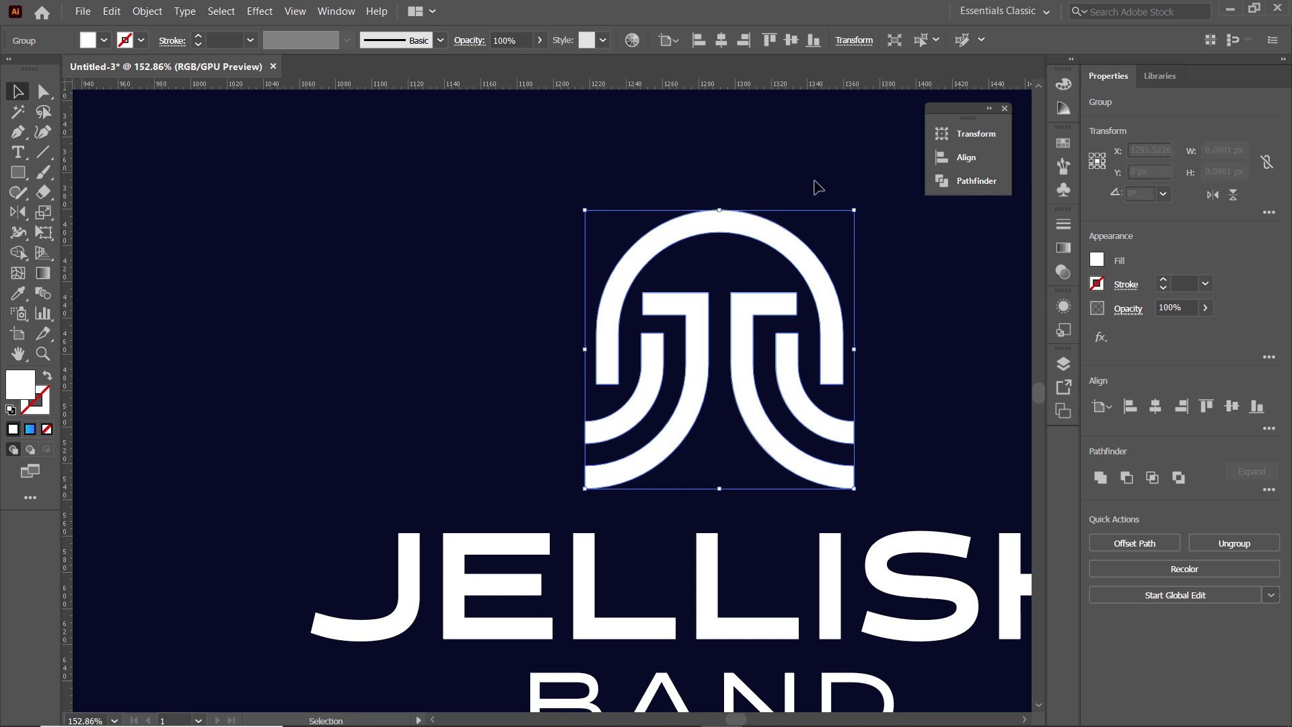
{"action": "left_click", "coordinate": [147, 12]}
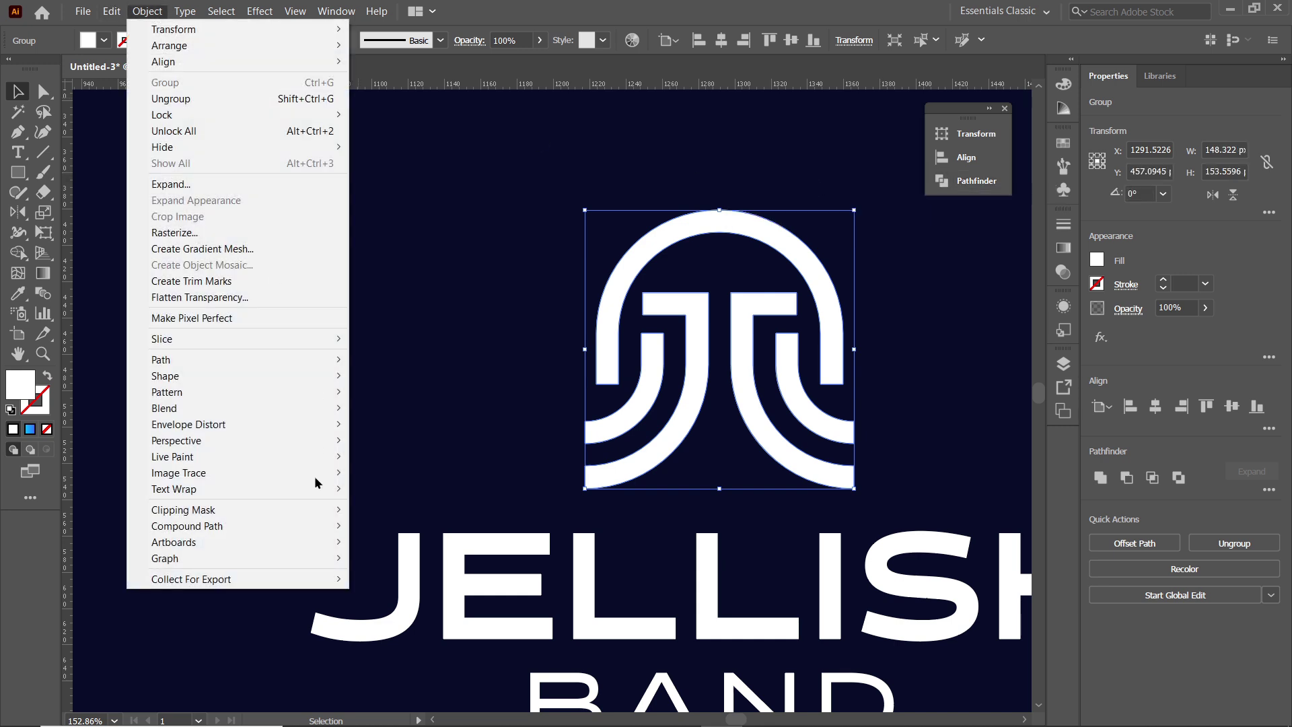
{"action": "mouse_move", "coordinate": [318, 531]}
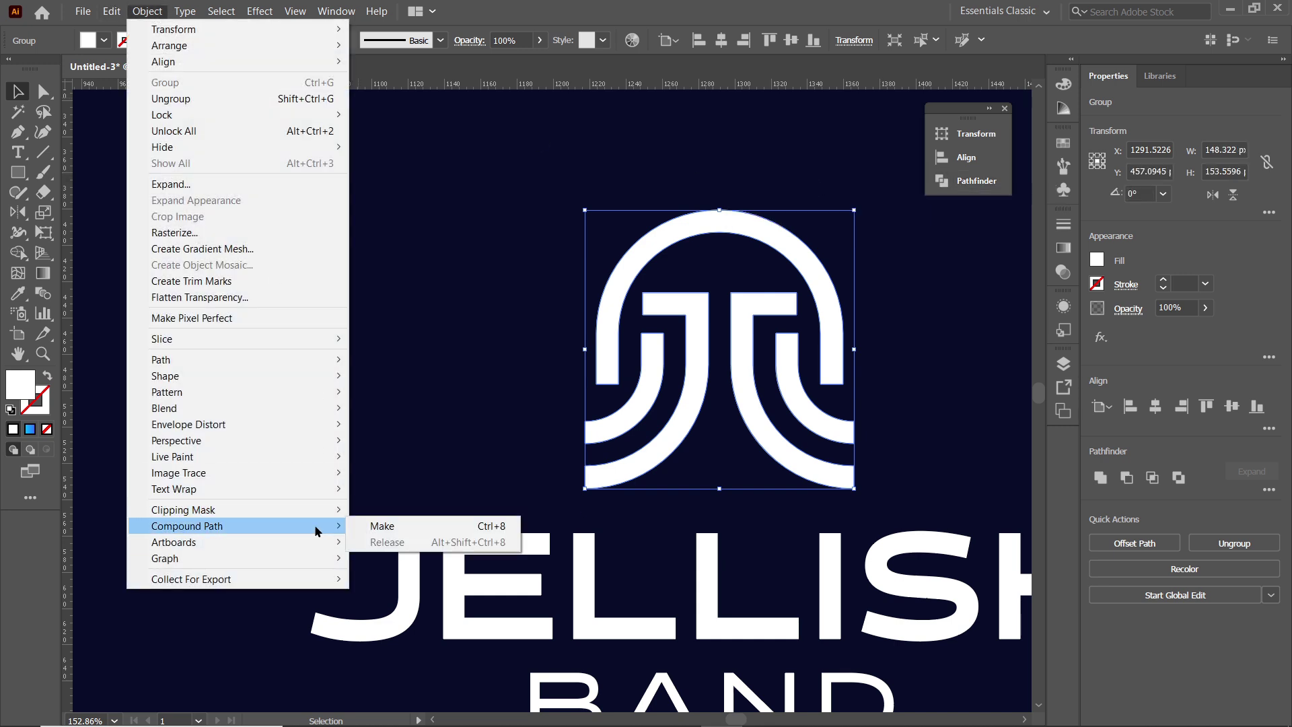
{"action": "left_click", "coordinate": [359, 528]}
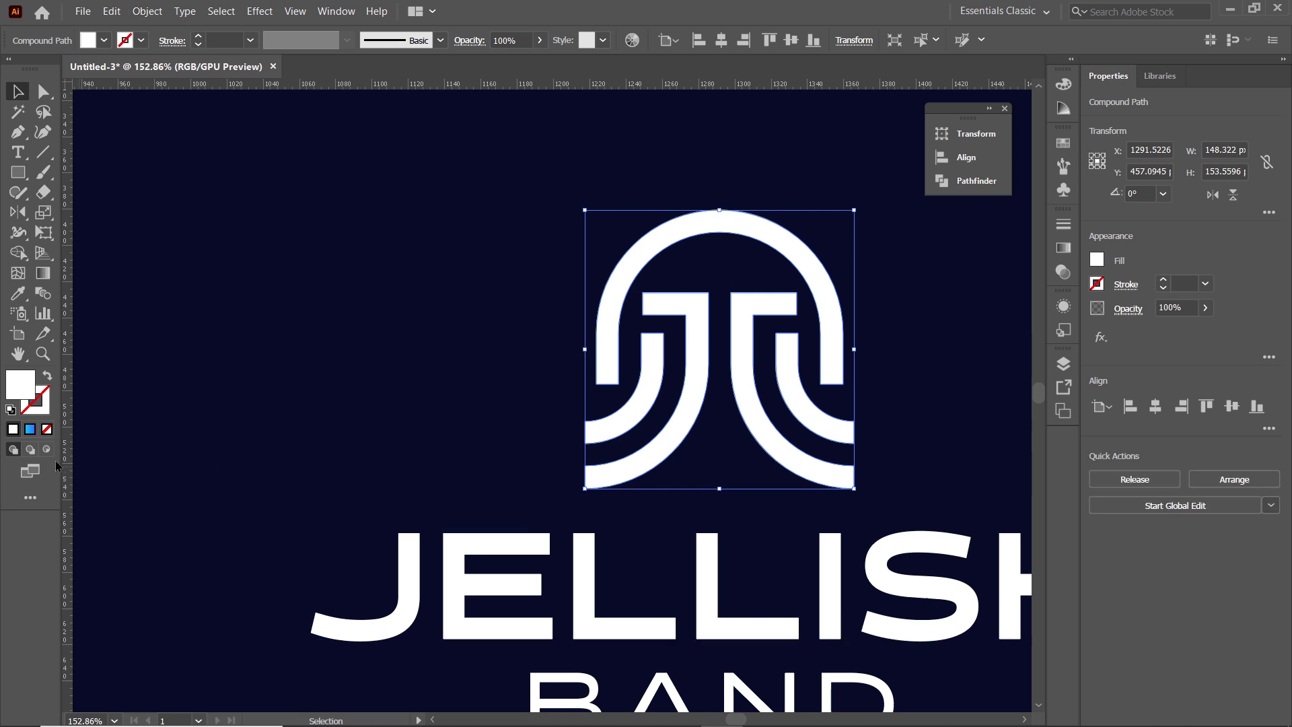
- Apply the blue-to-cyan gradient fill to the merged icon and fit the artboard in view
{"action": "left_click", "coordinate": [36, 433]}
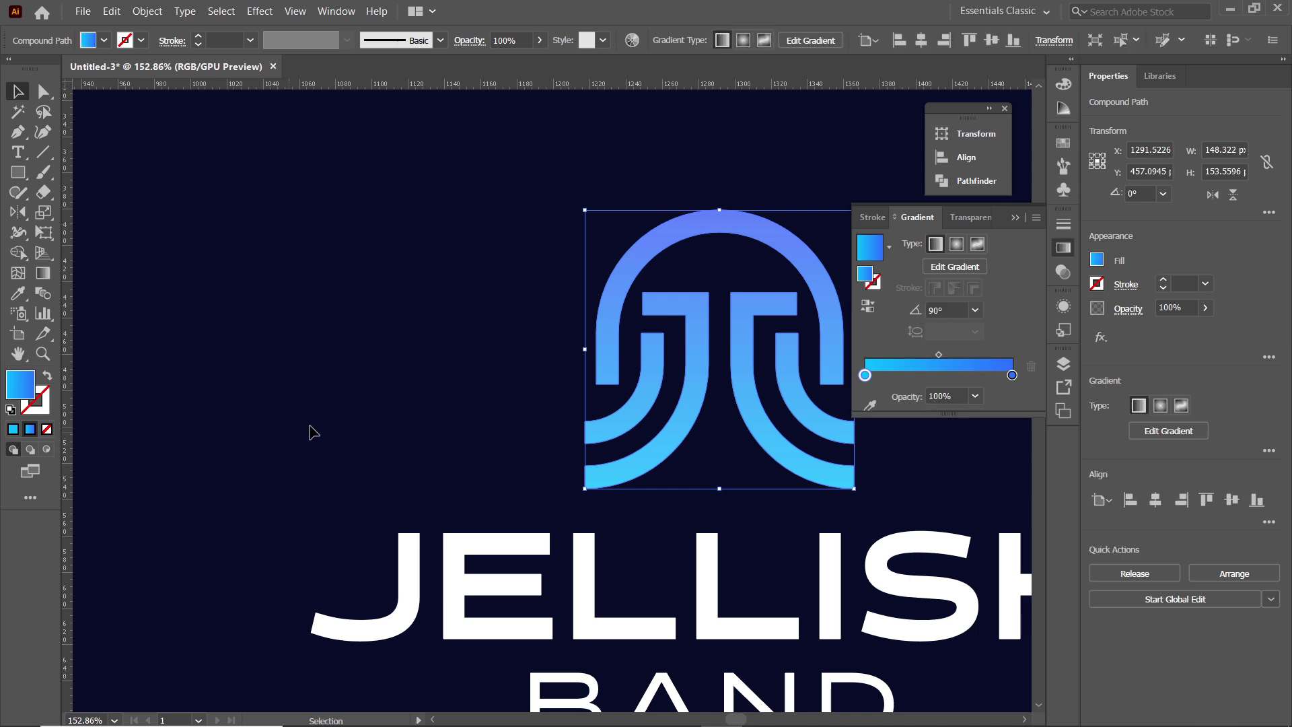
{"action": "left_click", "coordinate": [1015, 219]}
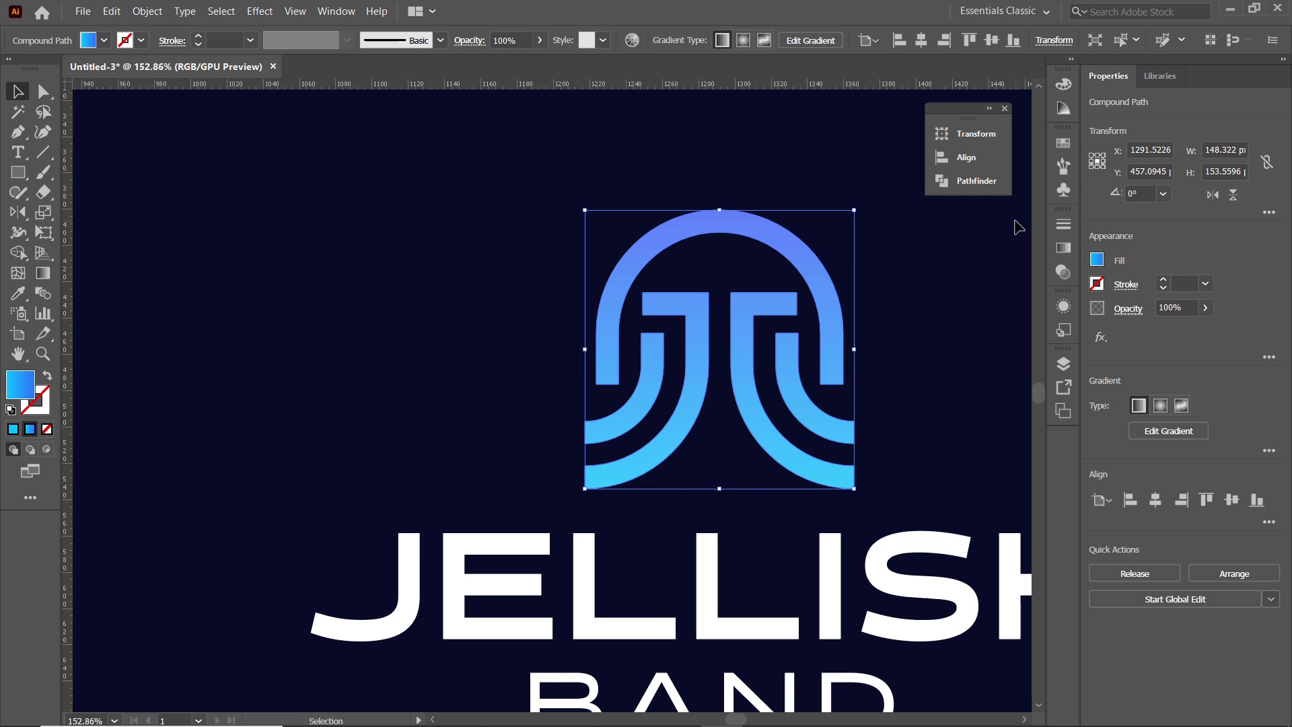
{"action": "key", "text": "ctrl+0"}
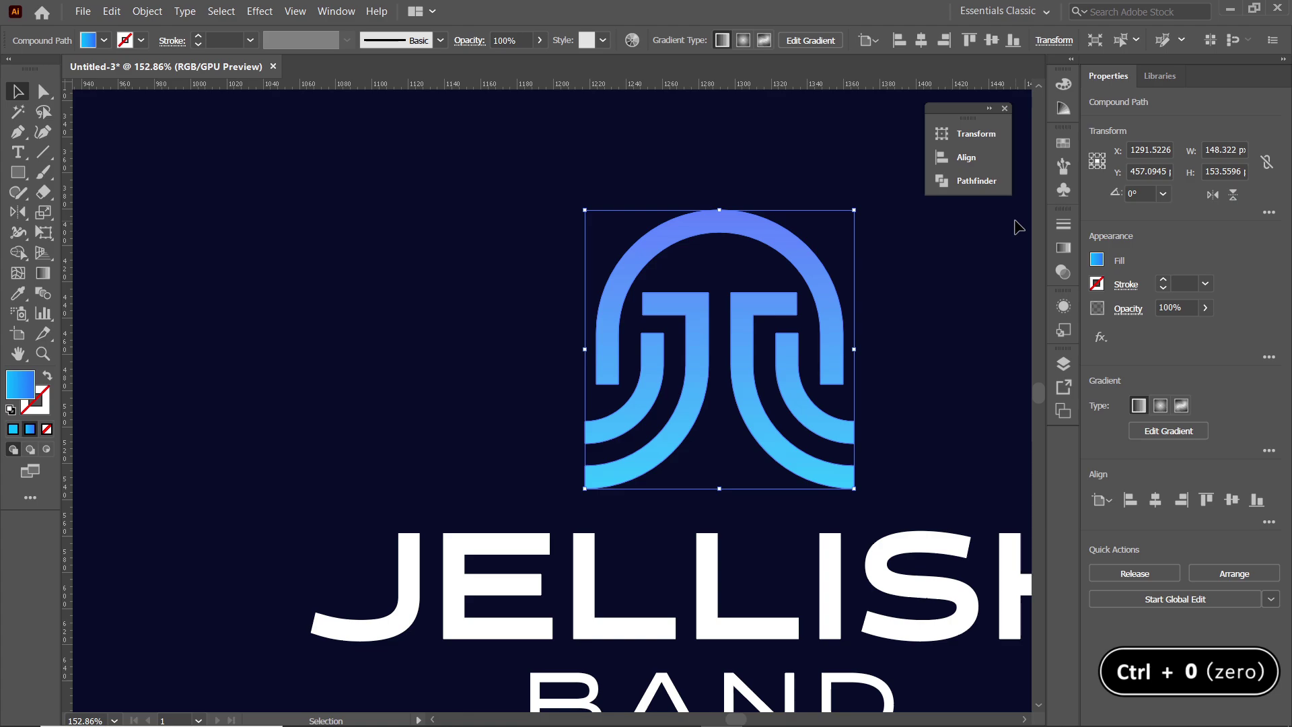